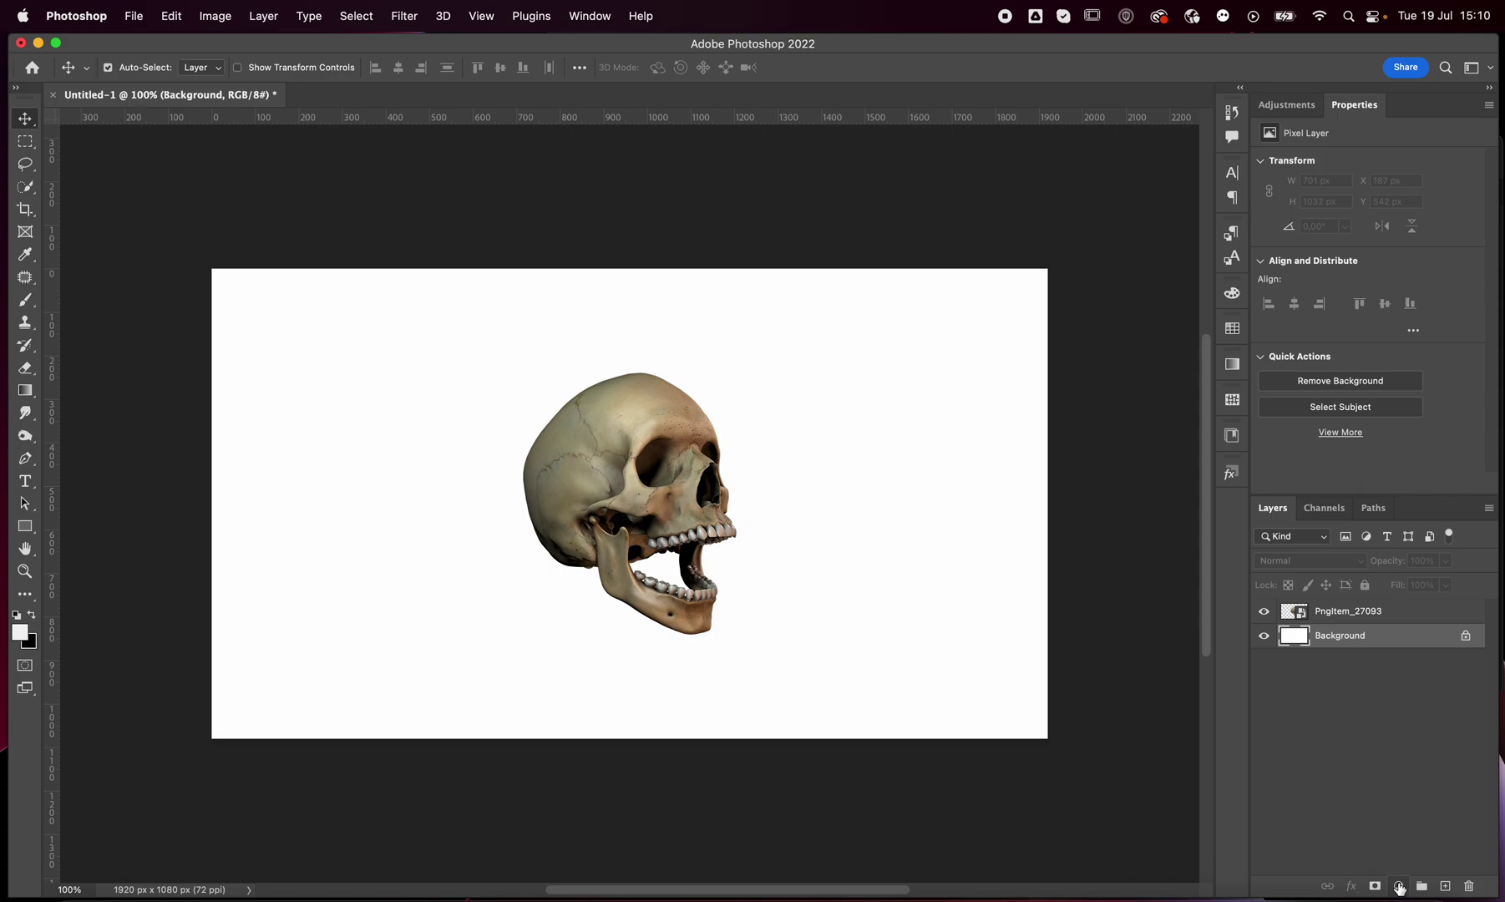
Add a Solid Color fill layer set to pure black #000000
left_click(1409, 493)
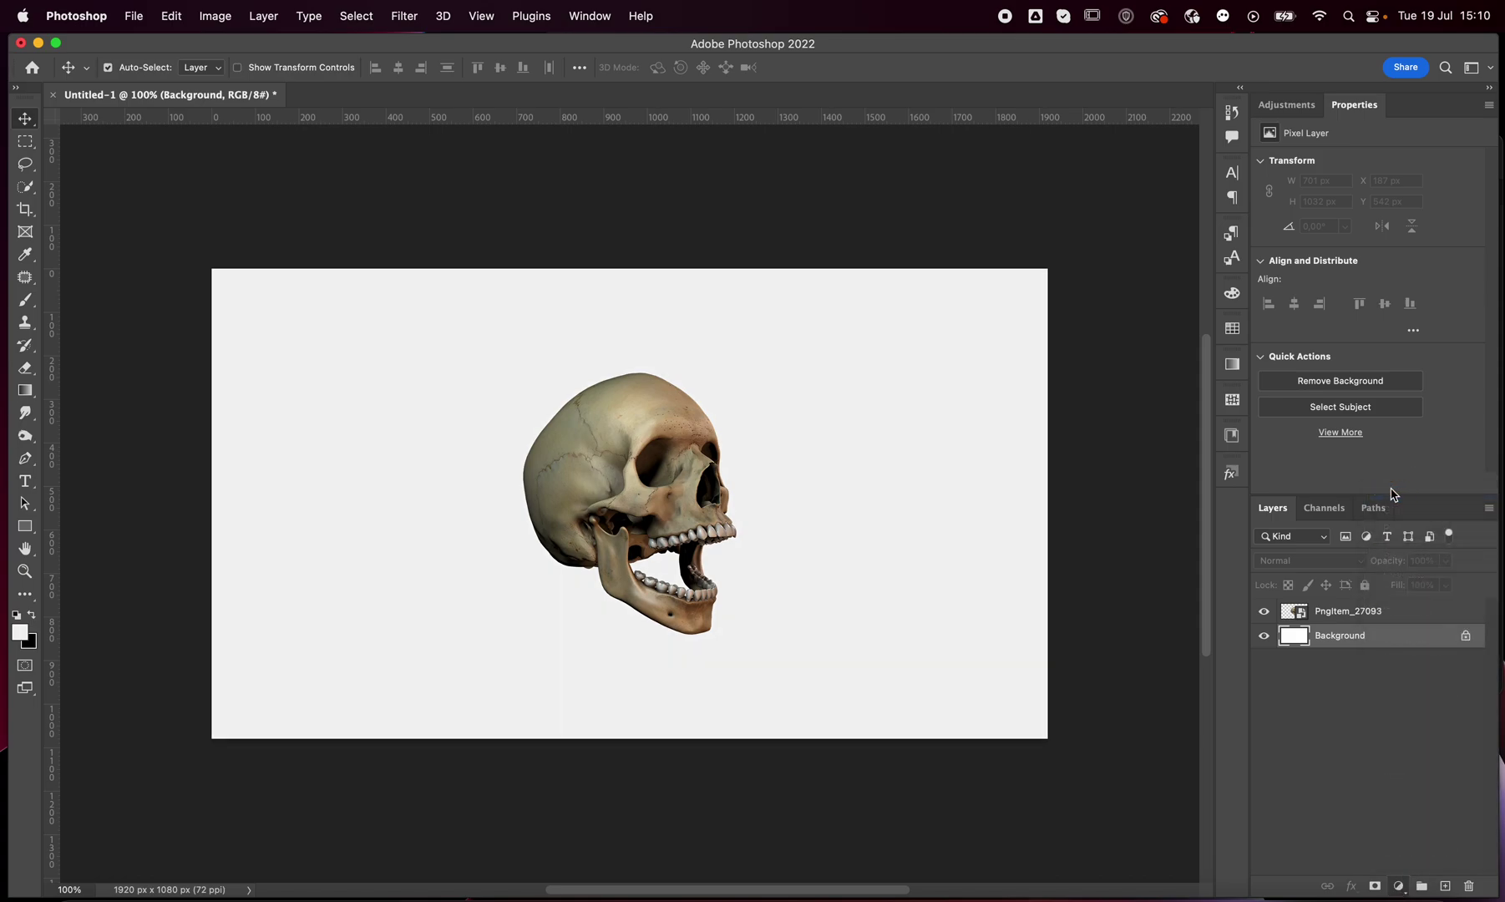
left_click_drag(501, 292, 522, 316)
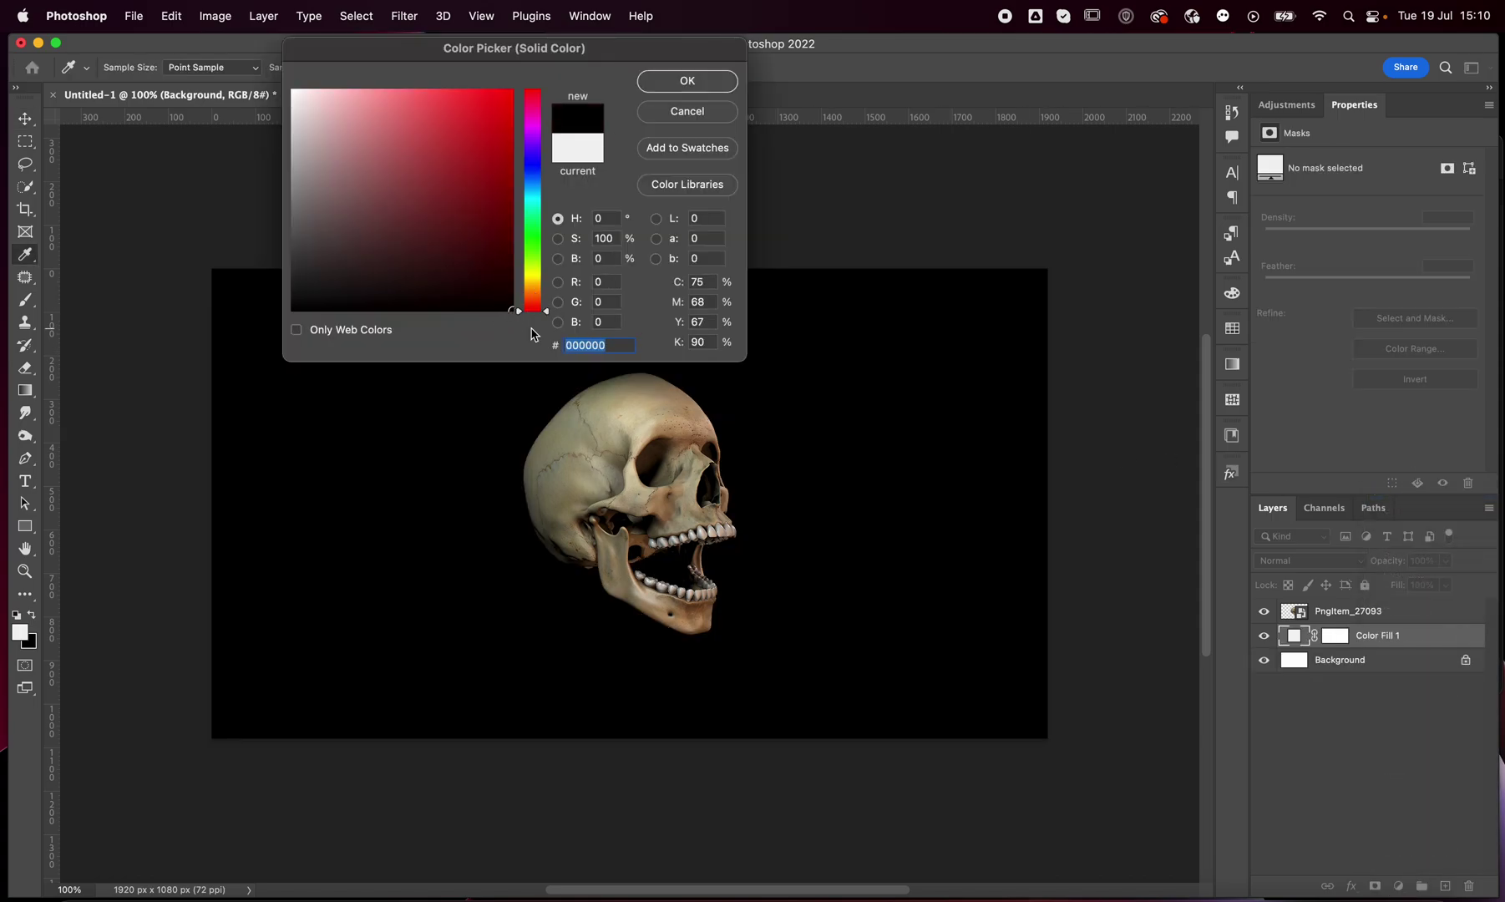
left_click(657, 82)
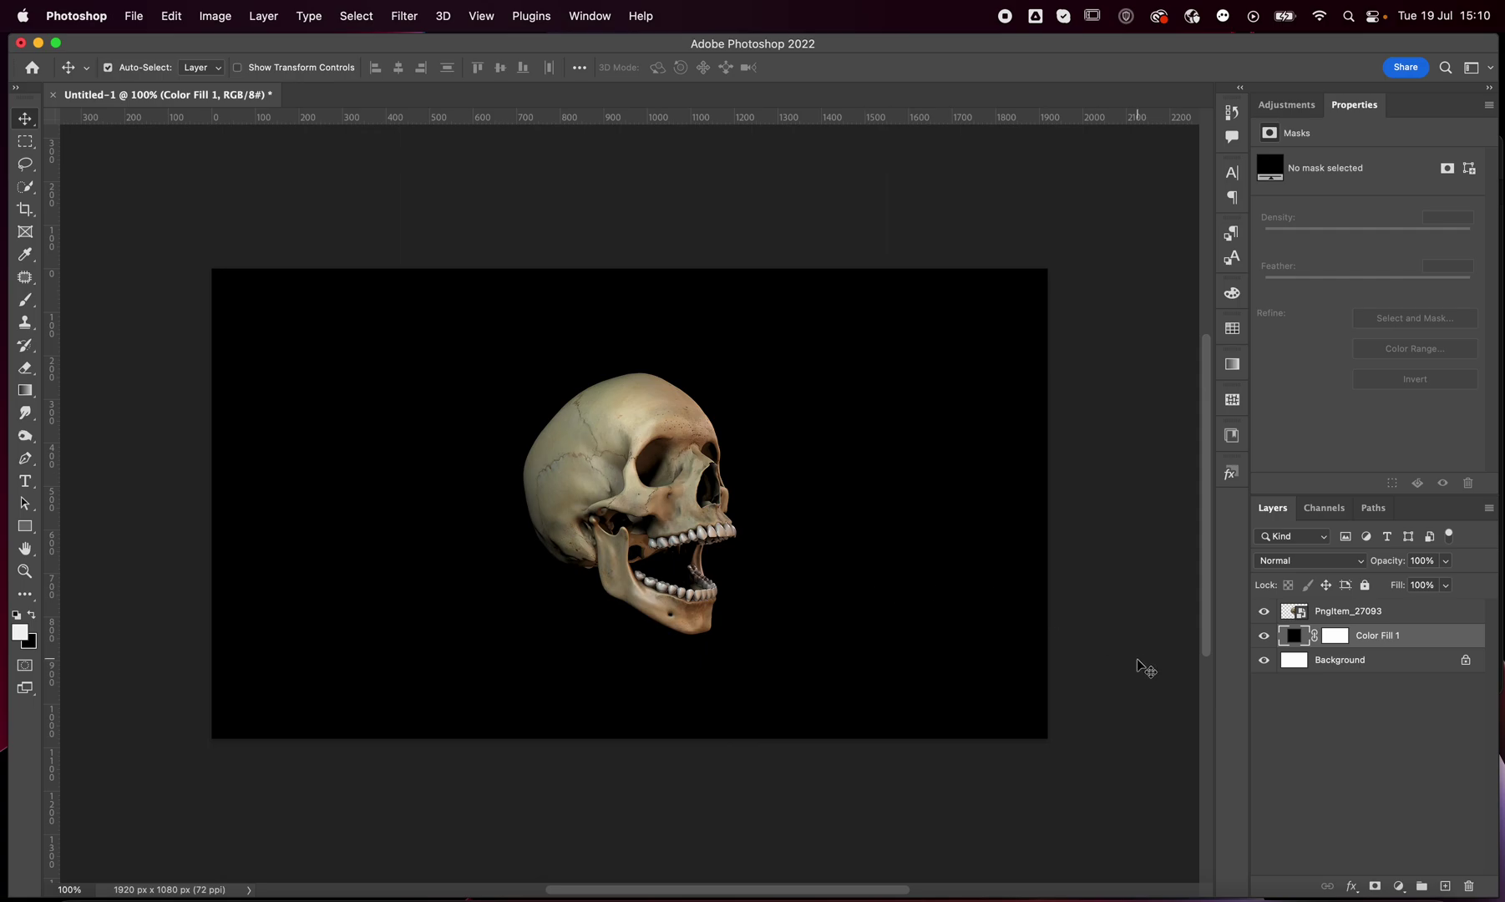
Unlock and delete the white Background layer, then select the skull layer Pngitem_27093
left_click(1466, 660)
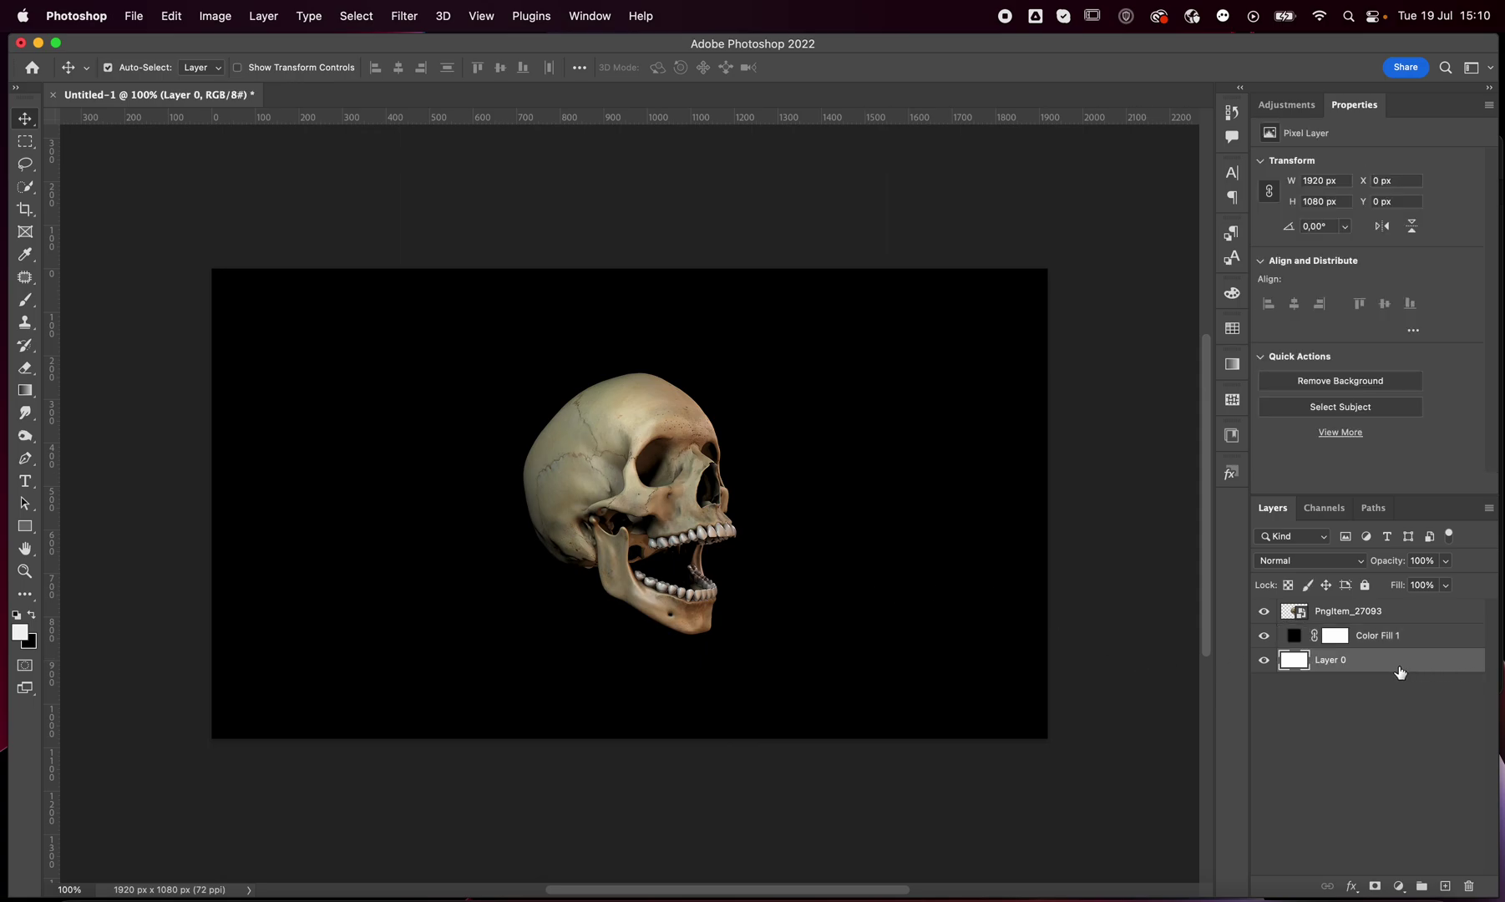
key("BackSpace")
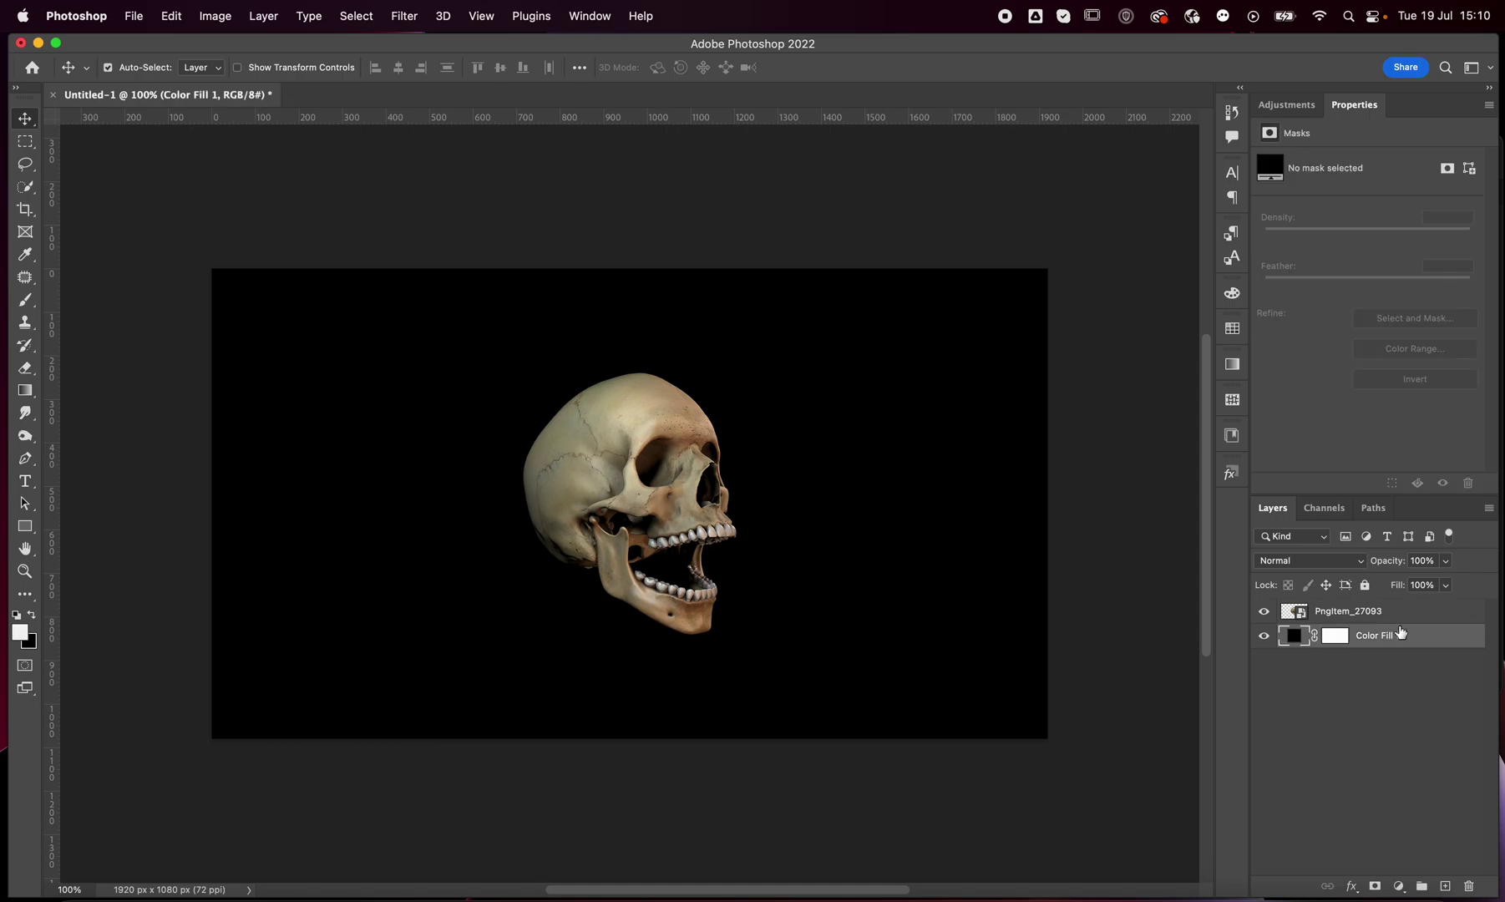
left_click(1400, 612)
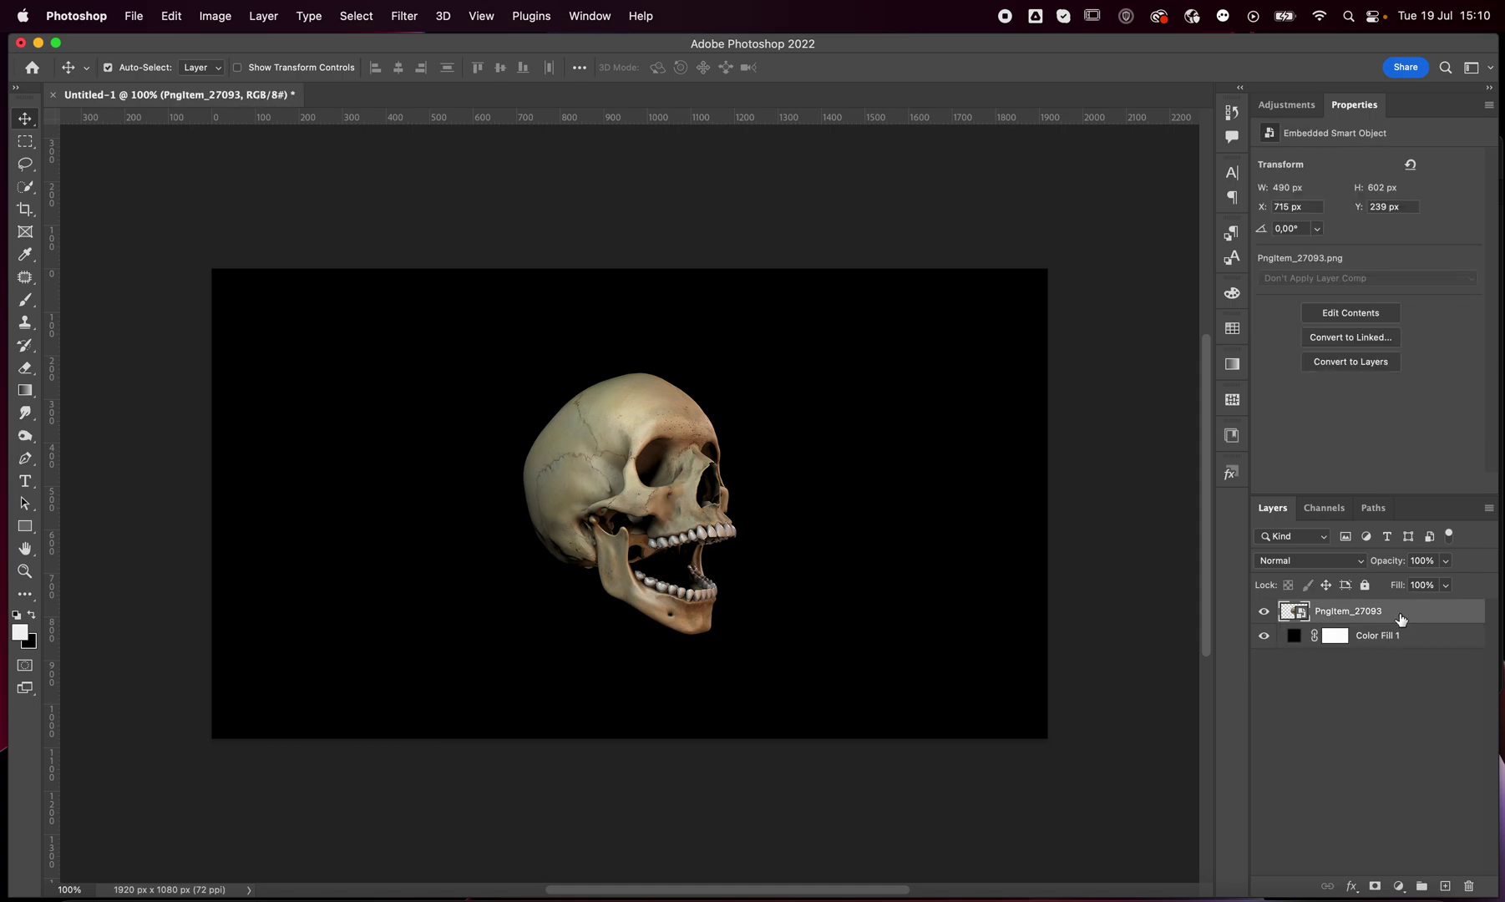
Add a Black & White adjustment above the skull and tune its Reds, Greens and Magentas sliders
left_click(1291, 105)
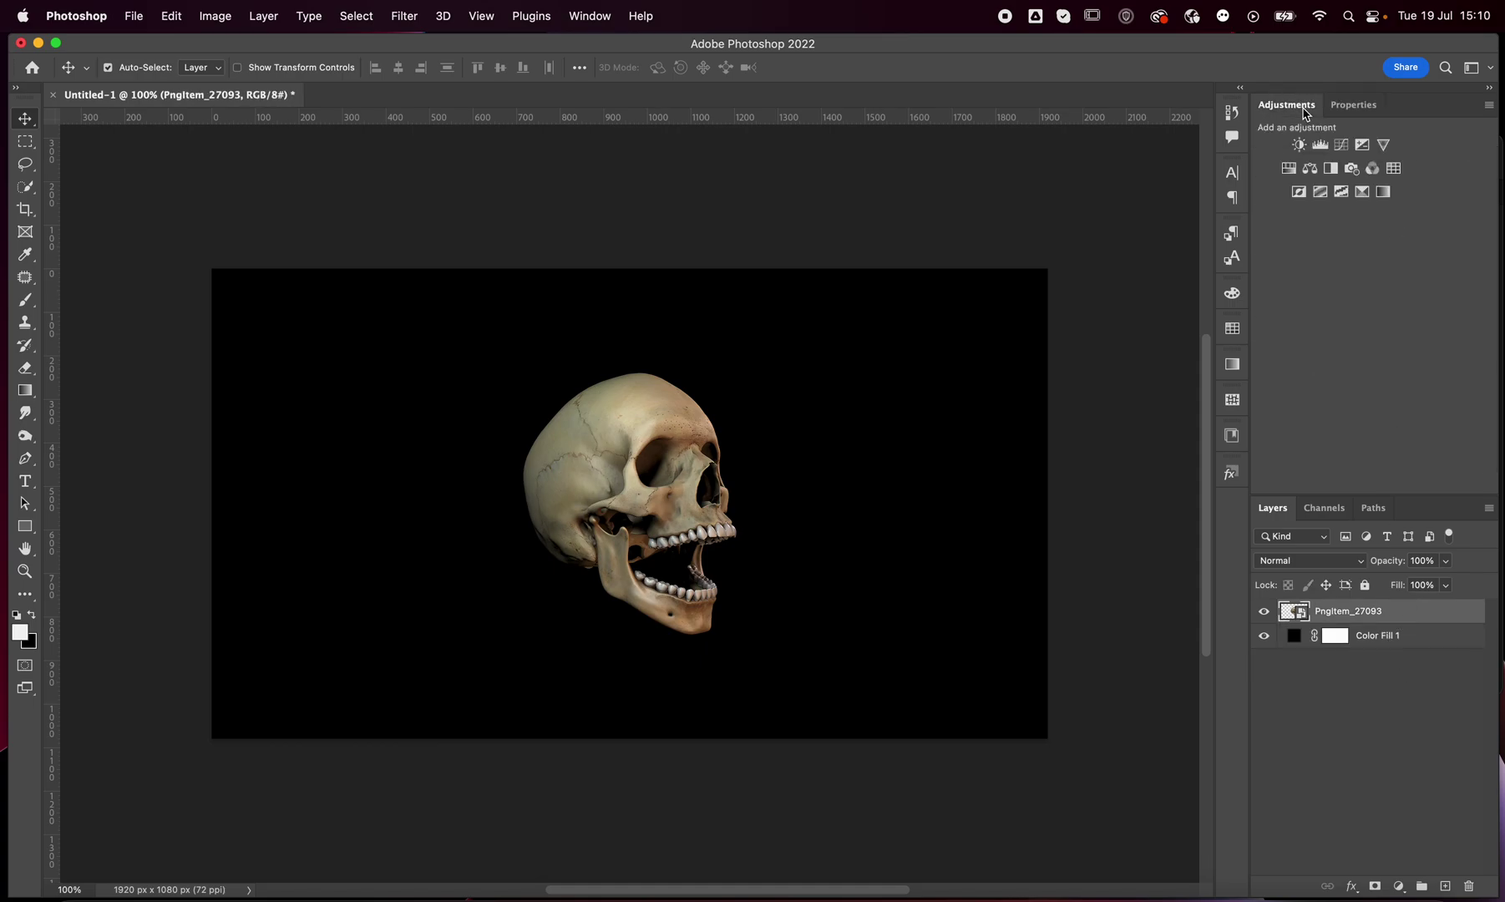
left_click(1332, 169)
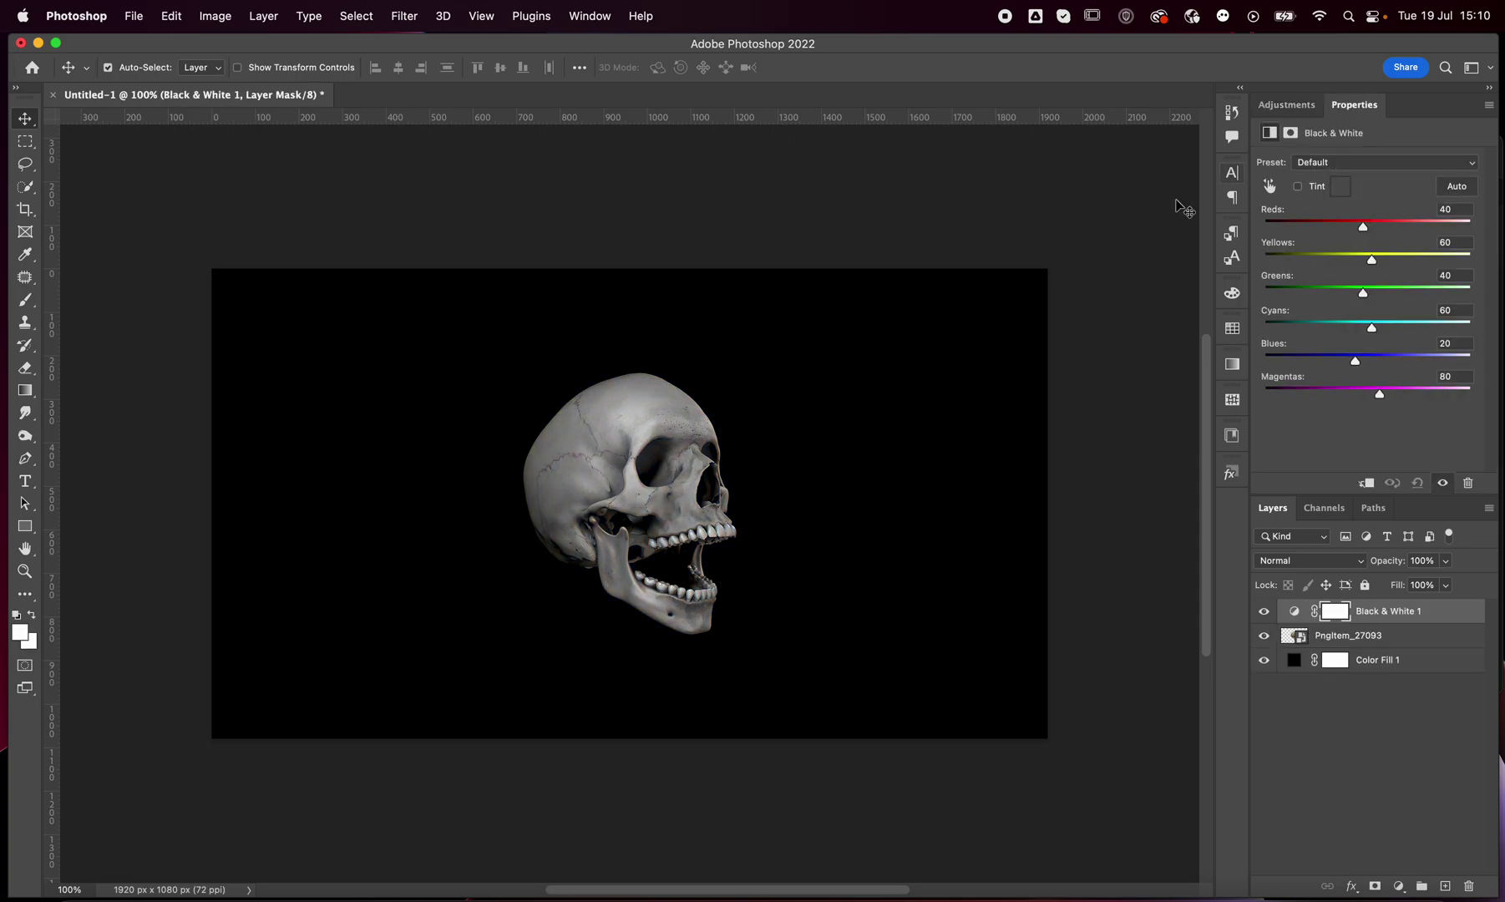
left_click_drag(1364, 233, 1318, 393)
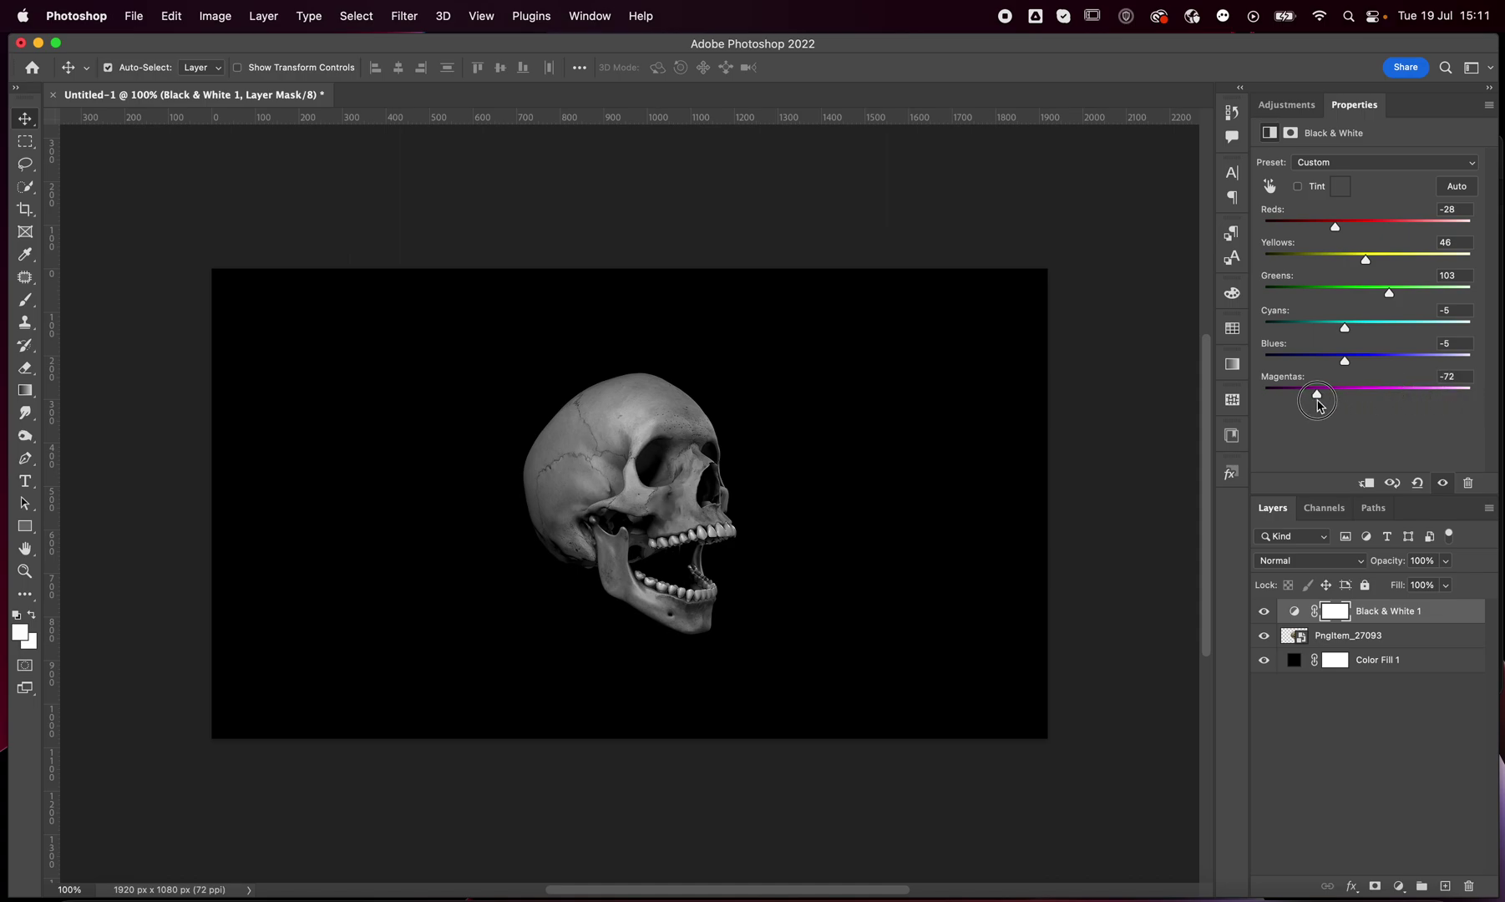
mouse_move(1335, 228)
left_mouse_down()
mouse_move(1377, 233)
mouse_move(1356, 228)
left_mouse_up()
left_click_drag(1389, 294, 1395, 261)
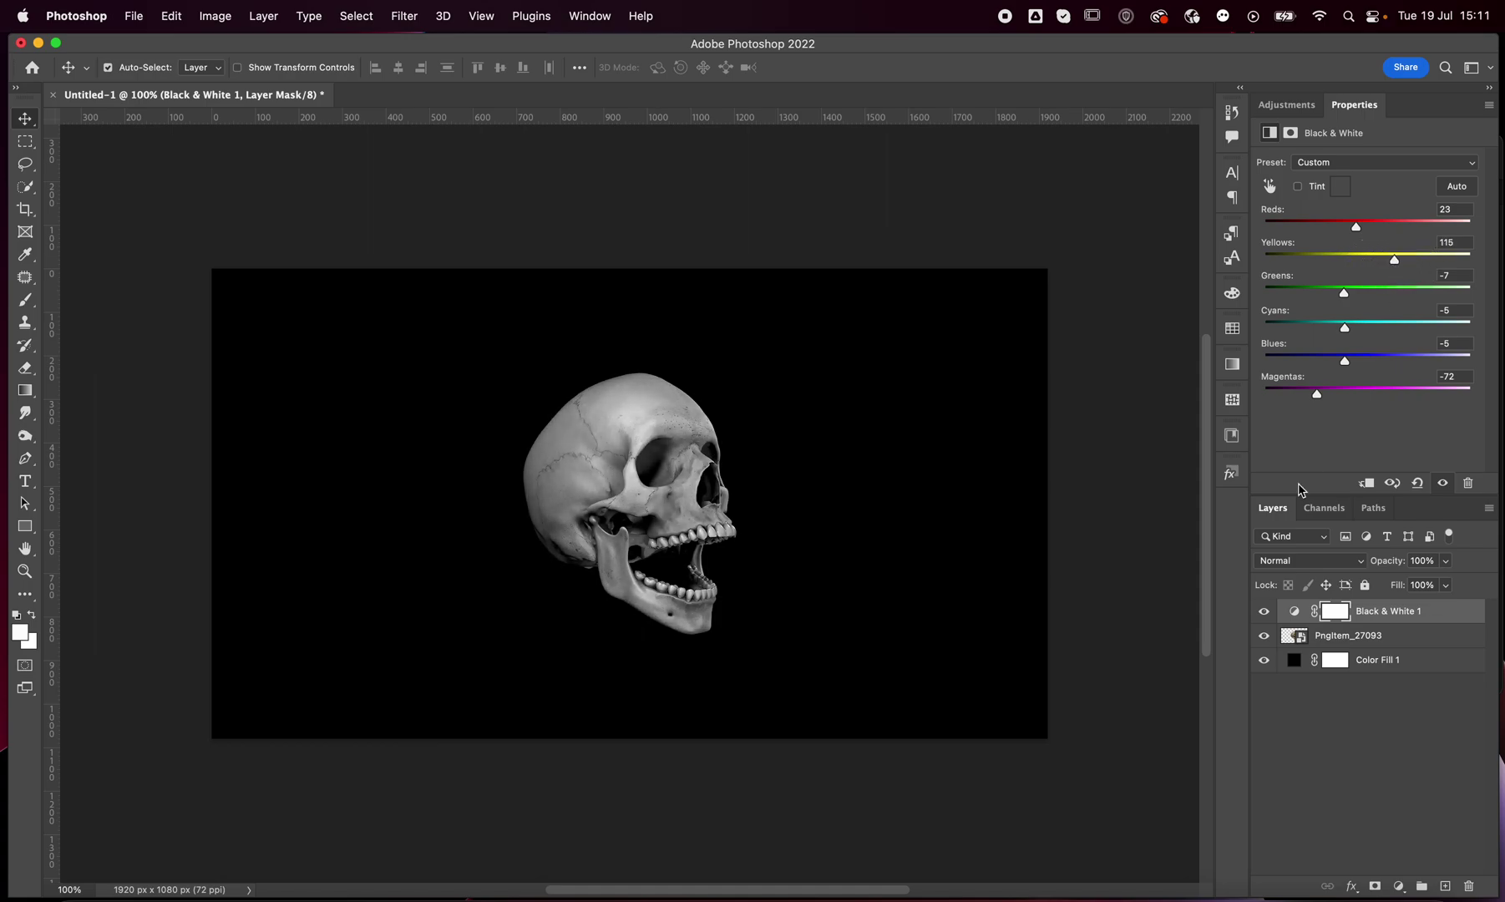
left_click(1397, 641)
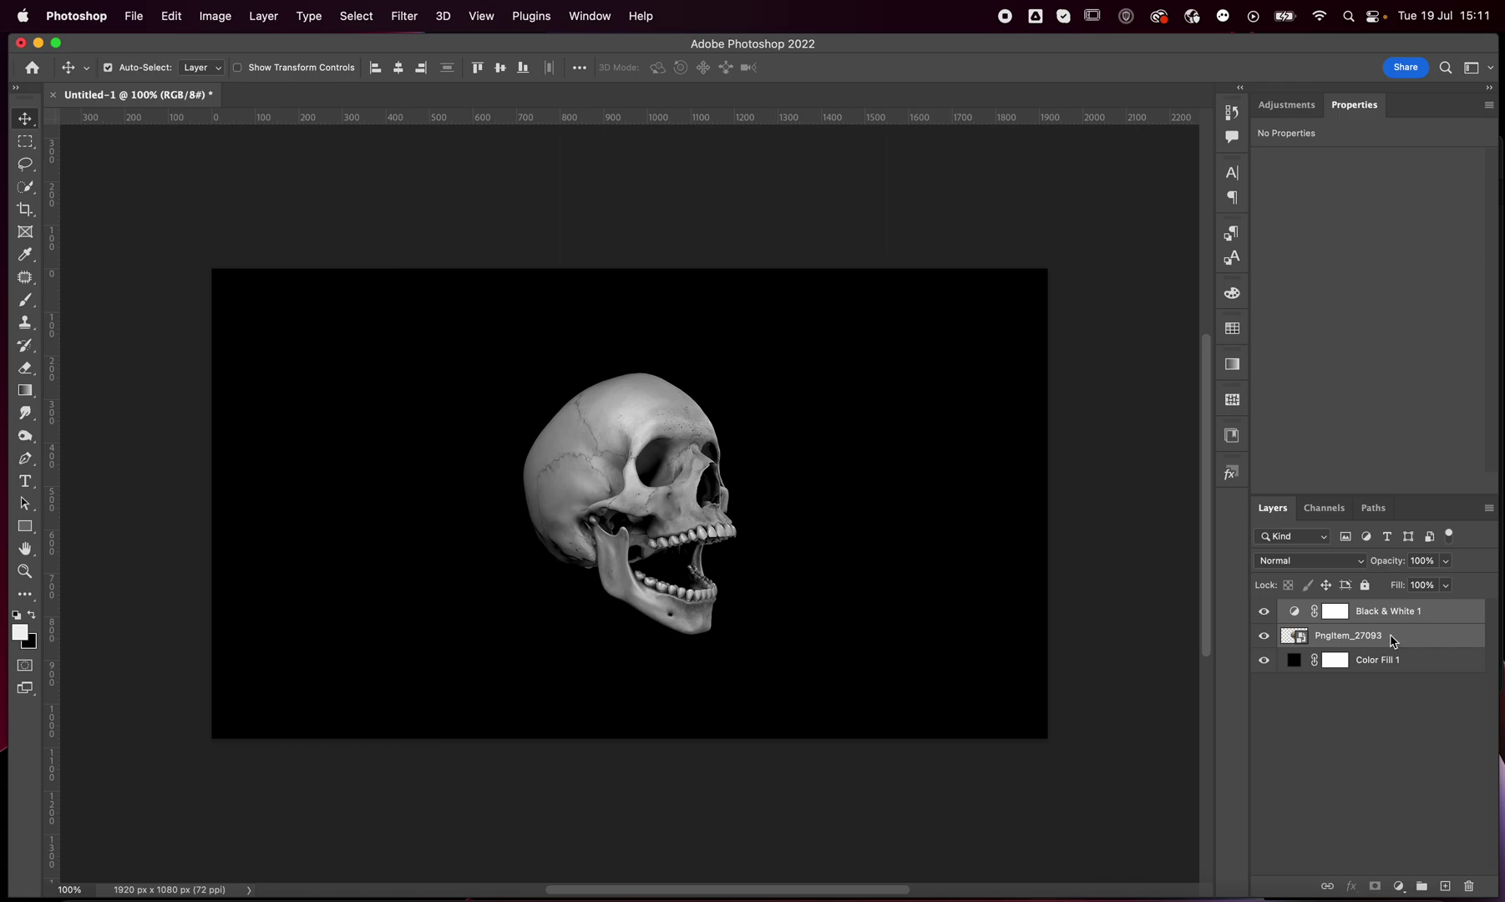
Convert the skull and Black & White layers into a smart object and add a Gradient Map above
right_click(1390, 635)
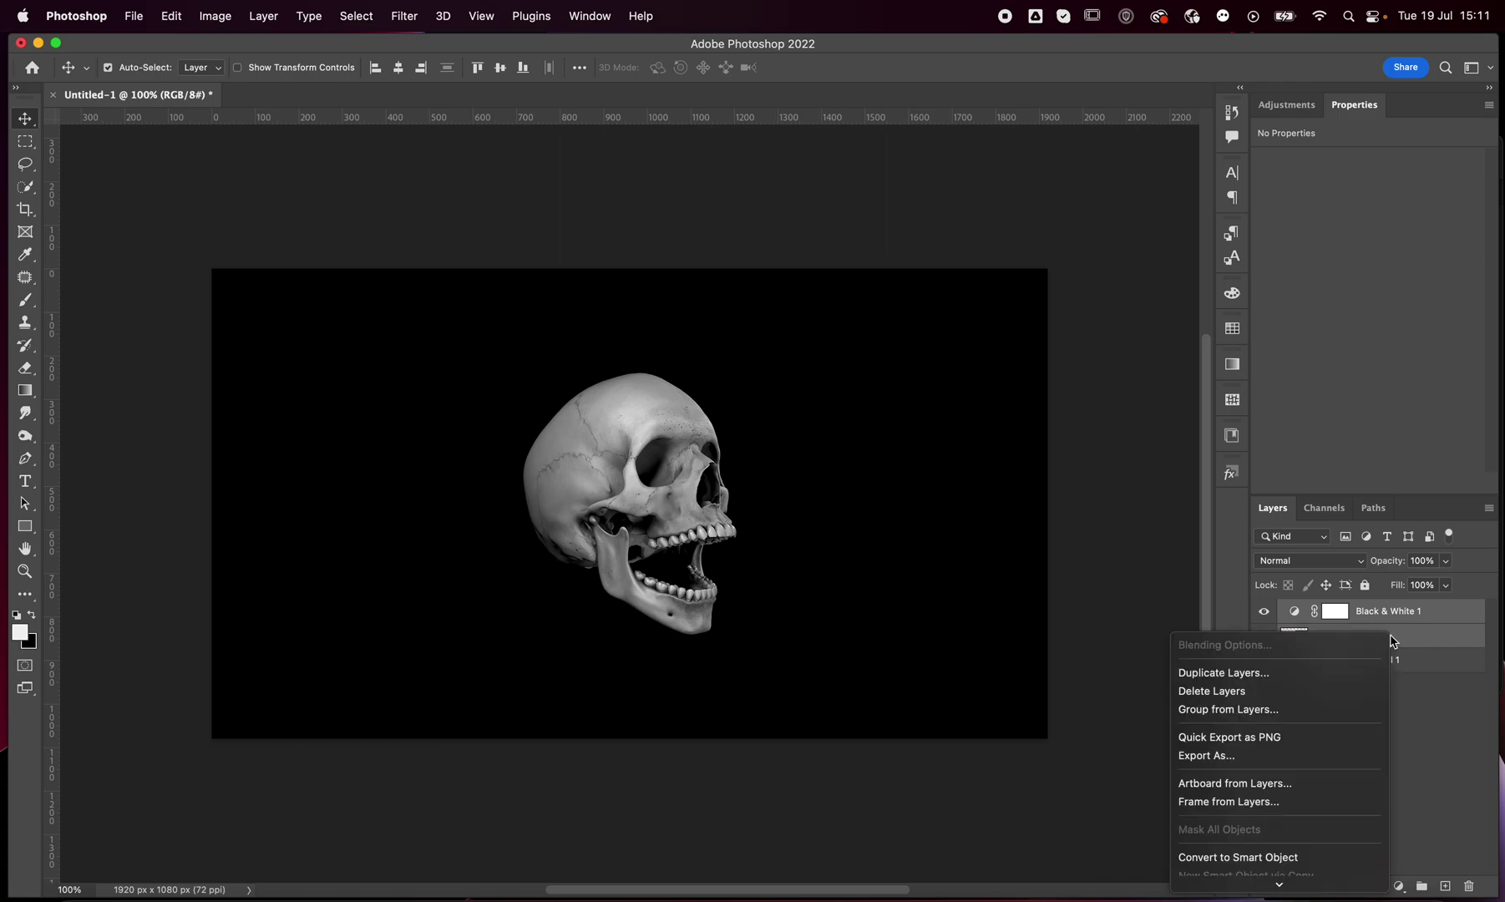
left_click(1222, 859)
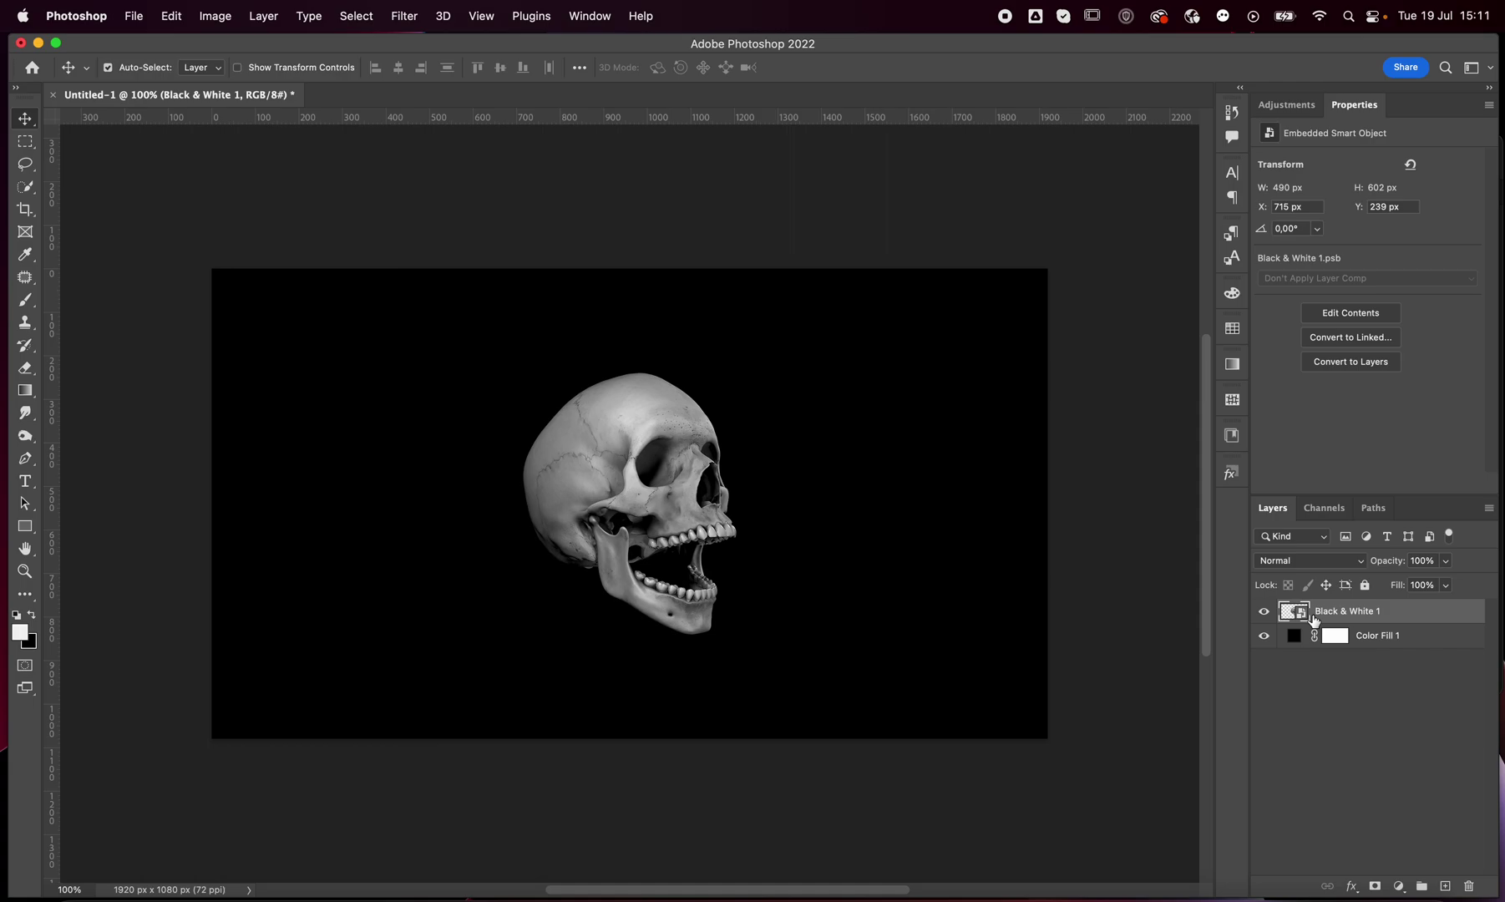
left_click(1288, 105)
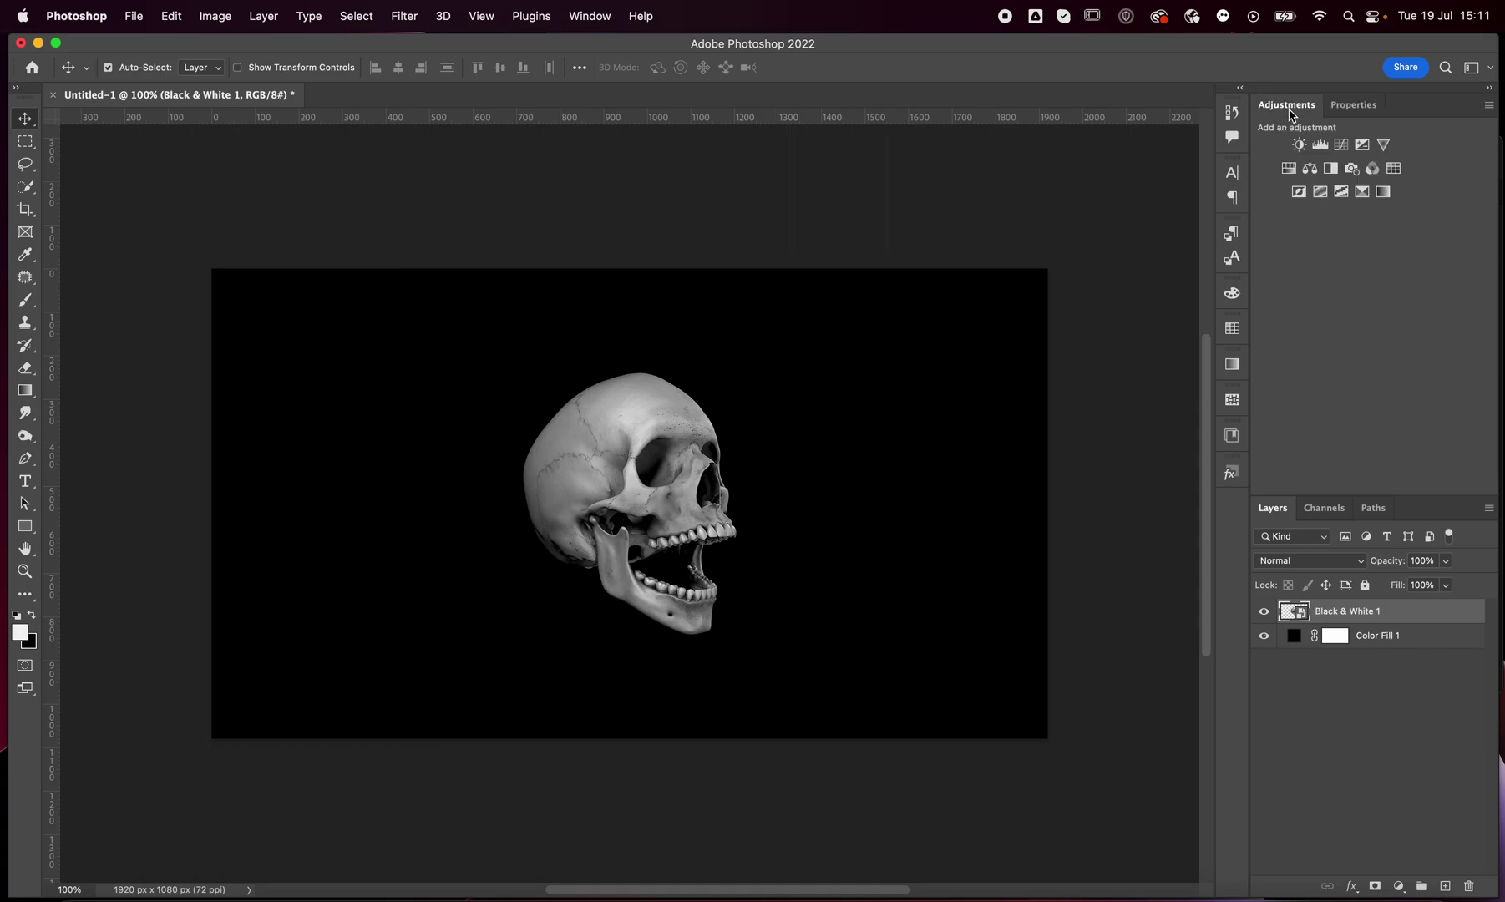
left_click(1384, 192)
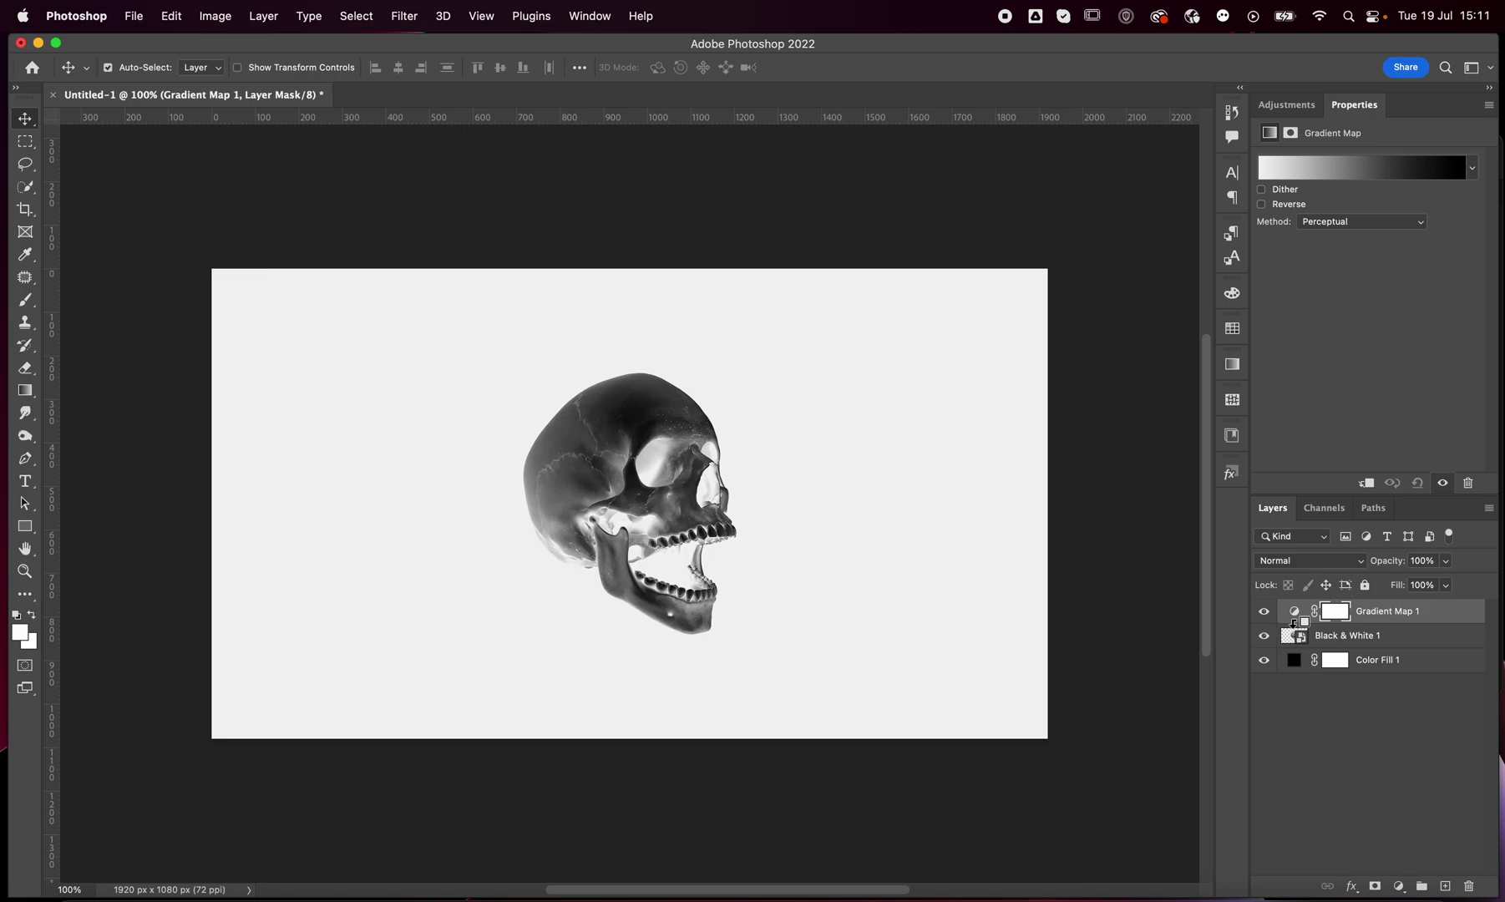
Clip Gradient Map 1 to the Black & White 1 smart object and open its gradient editor
mouse_move(1300, 636)
left_mouse_down()
mouse_move(1361, 615)
mouse_move(1295, 624)
left_mouse_up()
left_click(1295, 623, "alt")
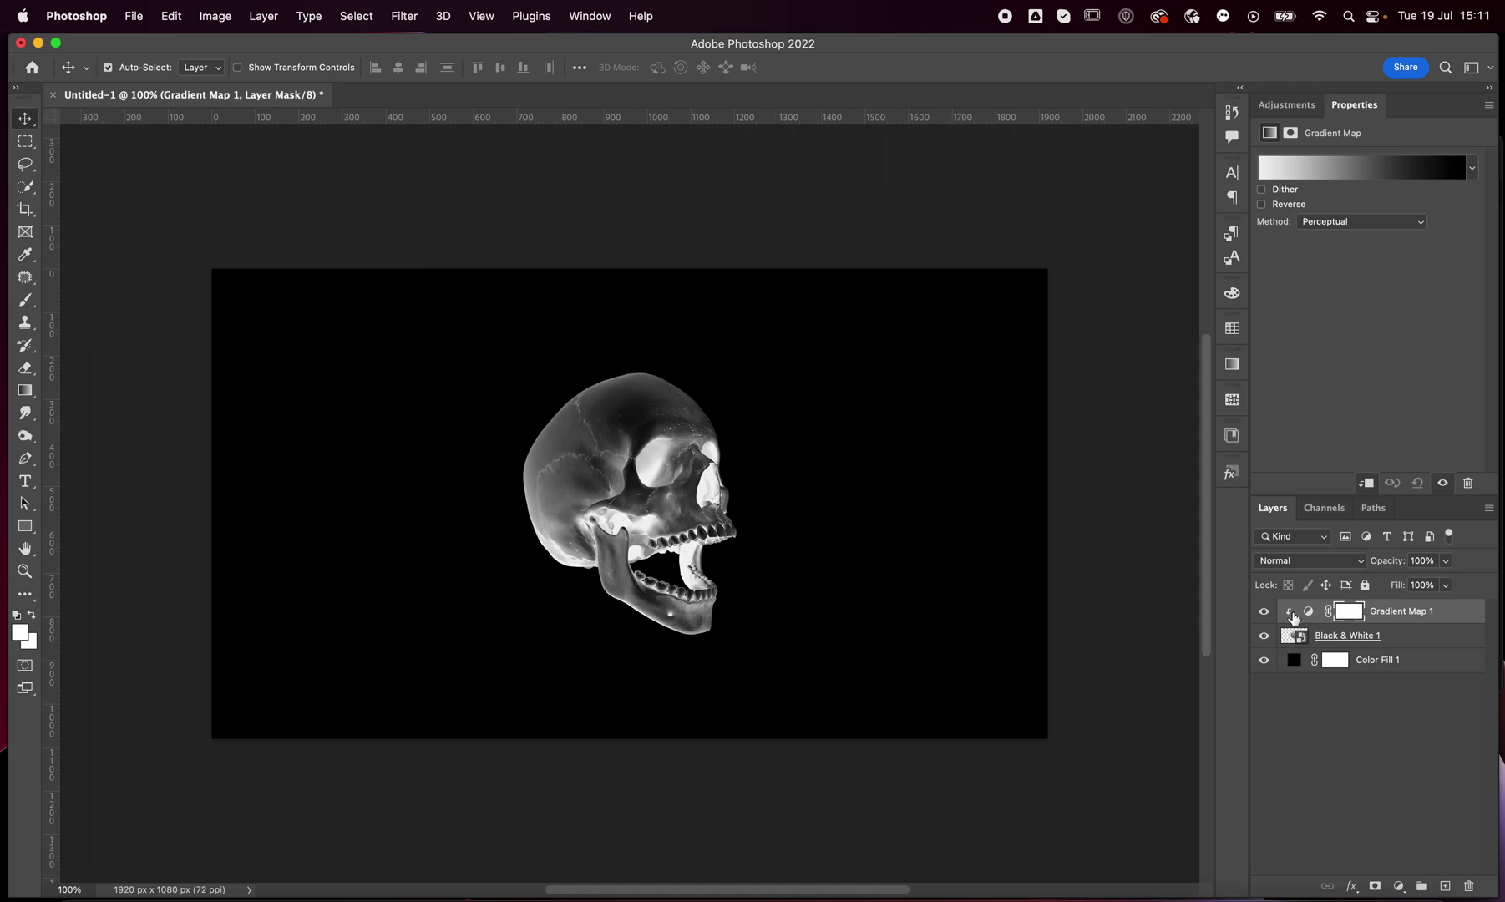
left_click(1387, 639)
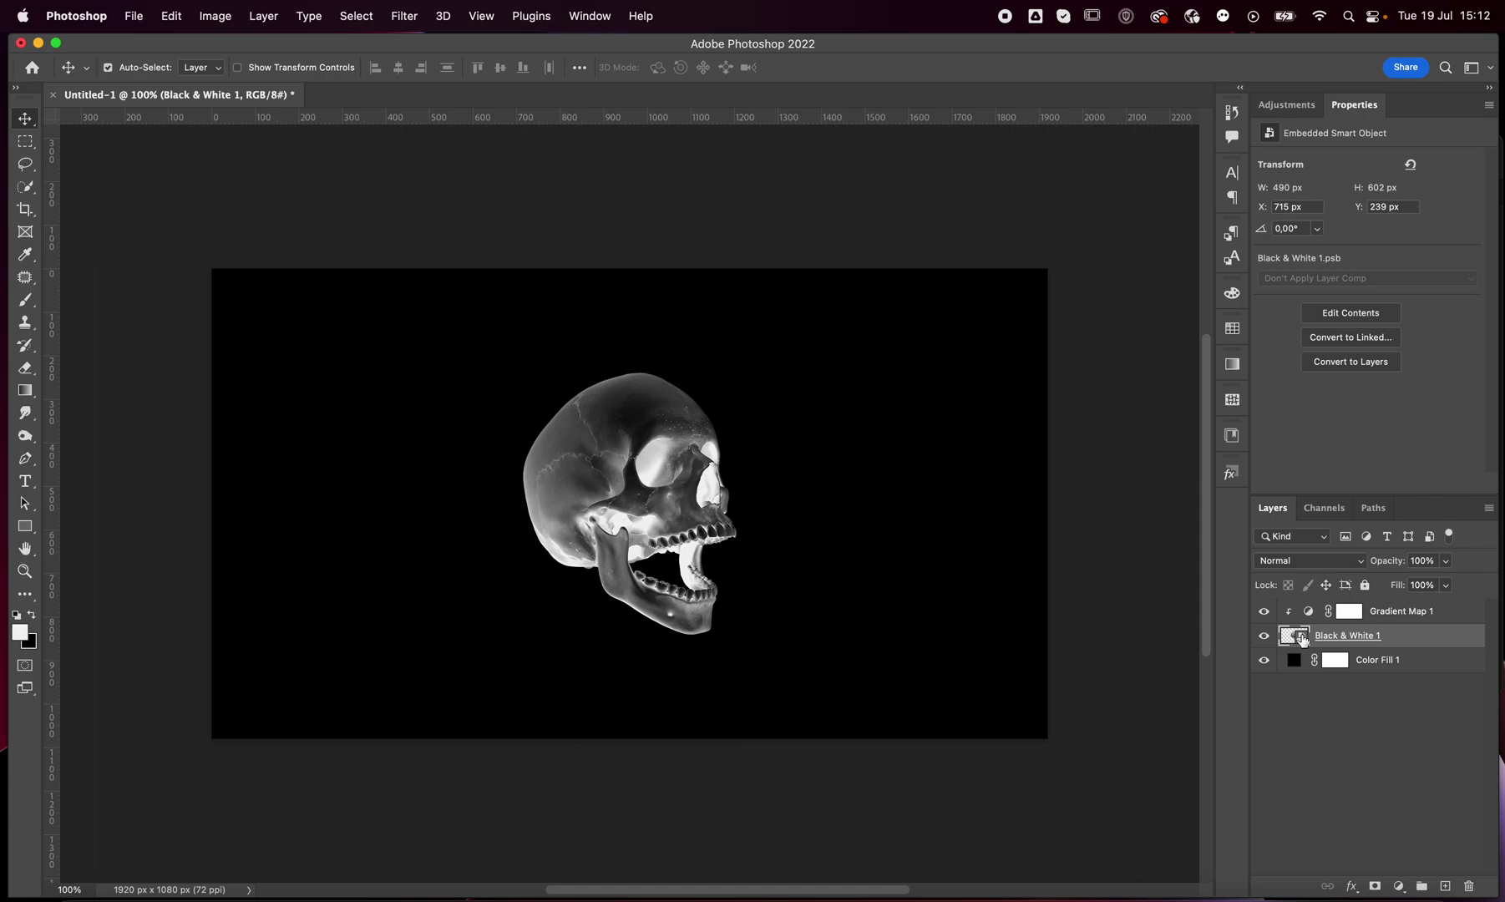
left_click(1401, 615)
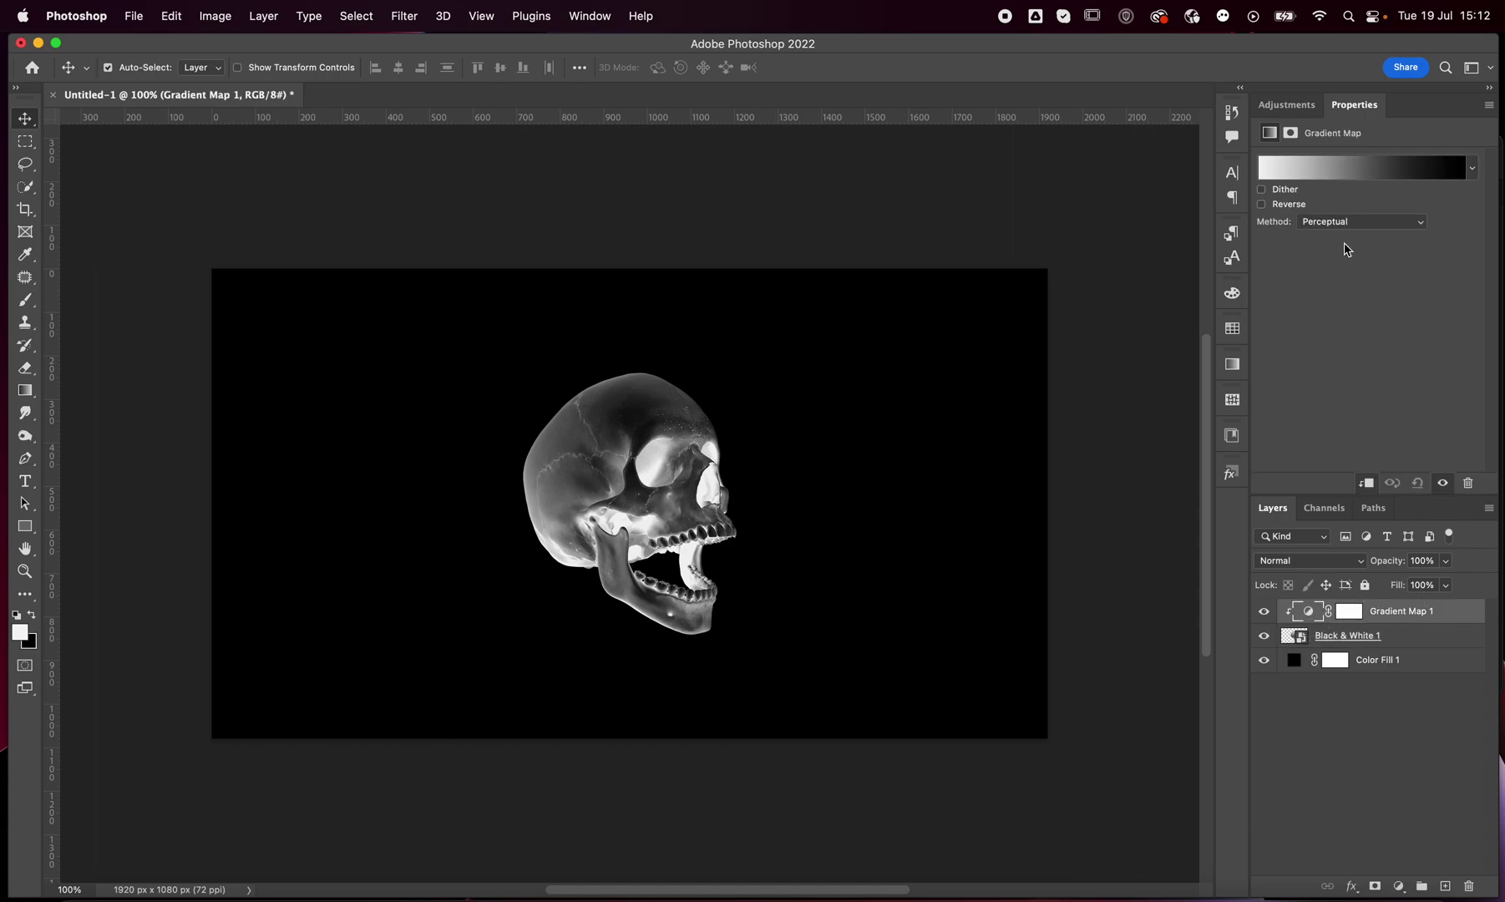
left_click(1352, 171)
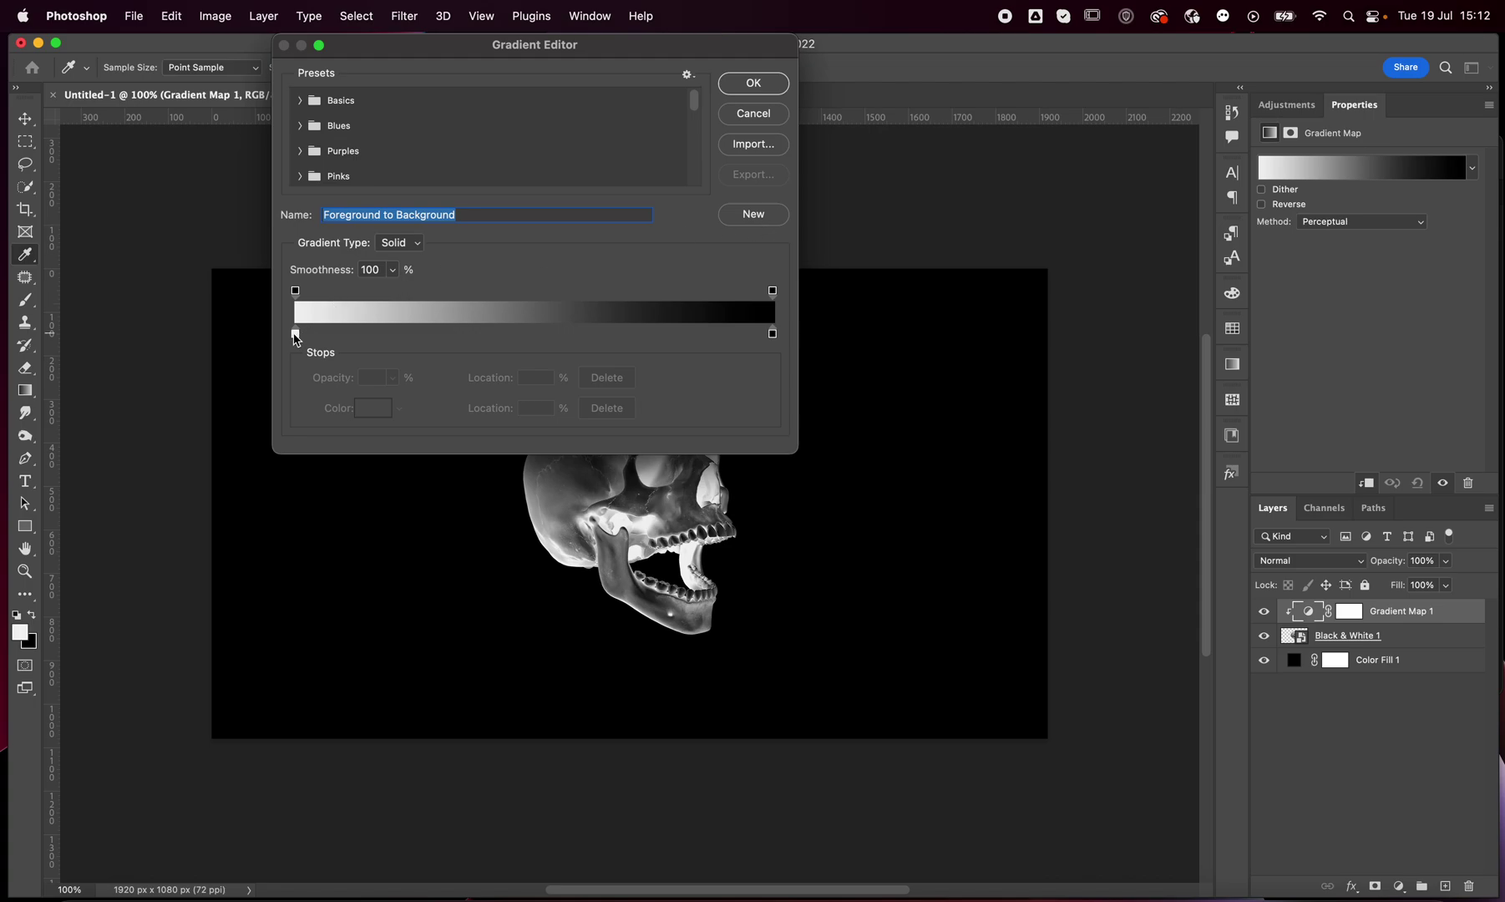
Set the gradient's left stop to pure red and its right stop to magenta
double_click(296, 335)
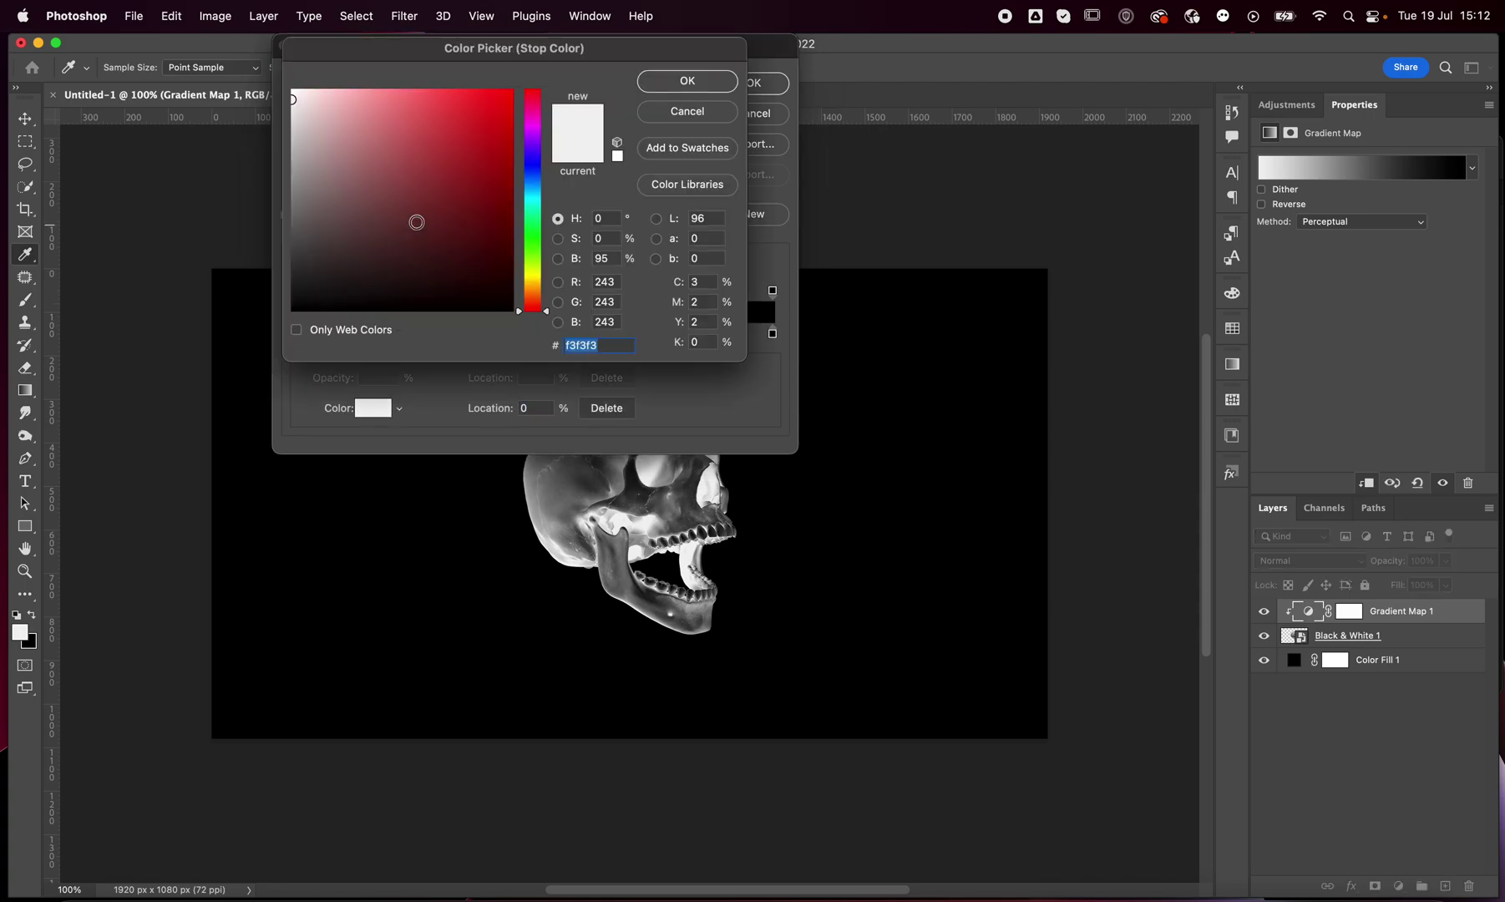
left_click(489, 132)
left_click_drag(488, 132, 520, 78)
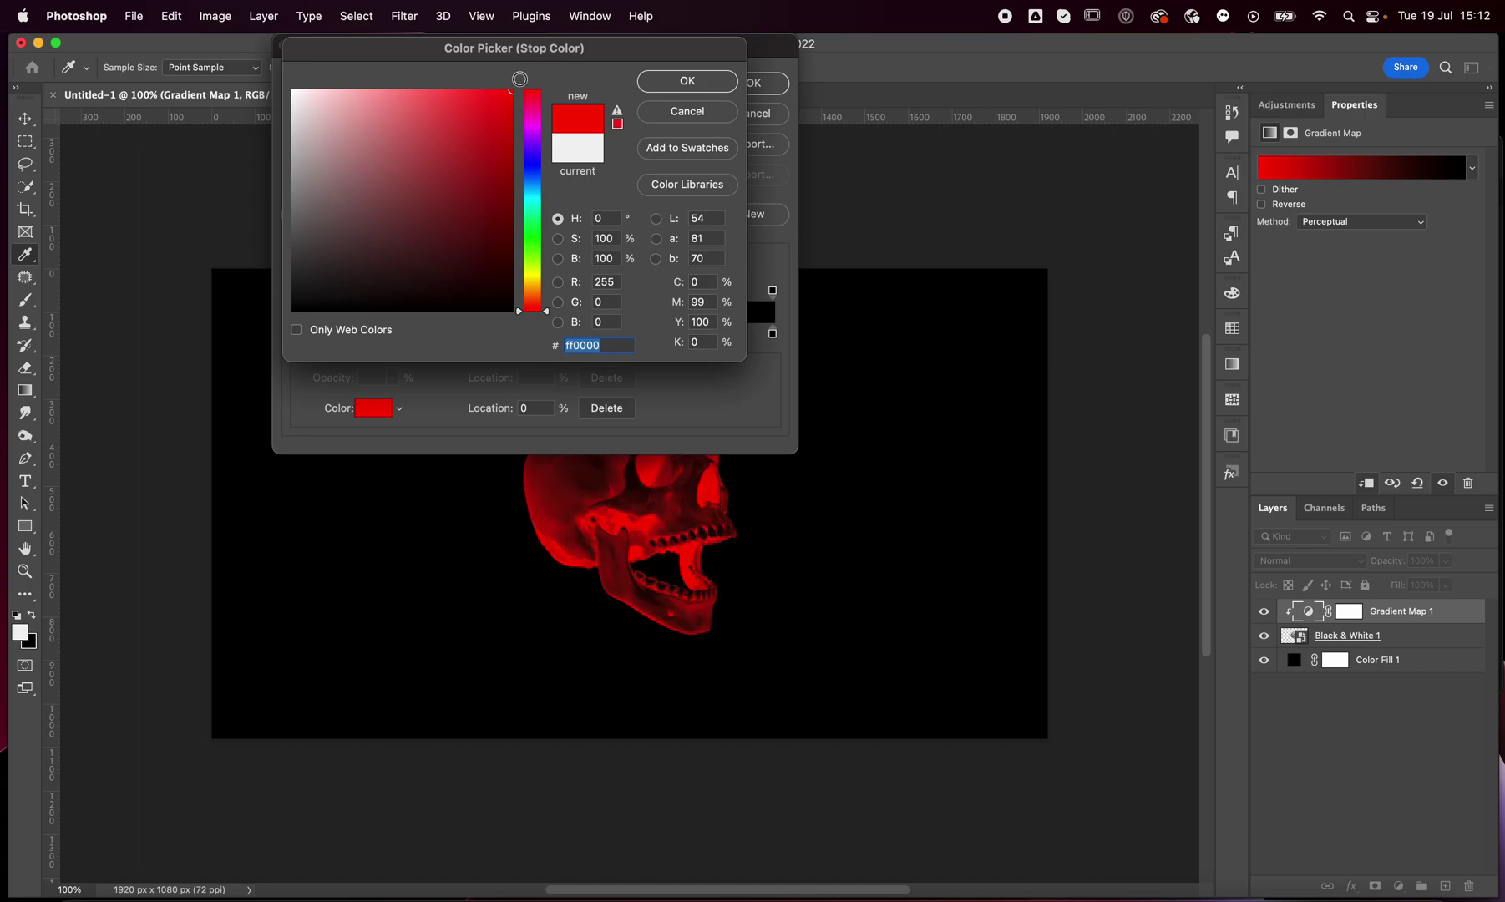
left_click(687, 82)
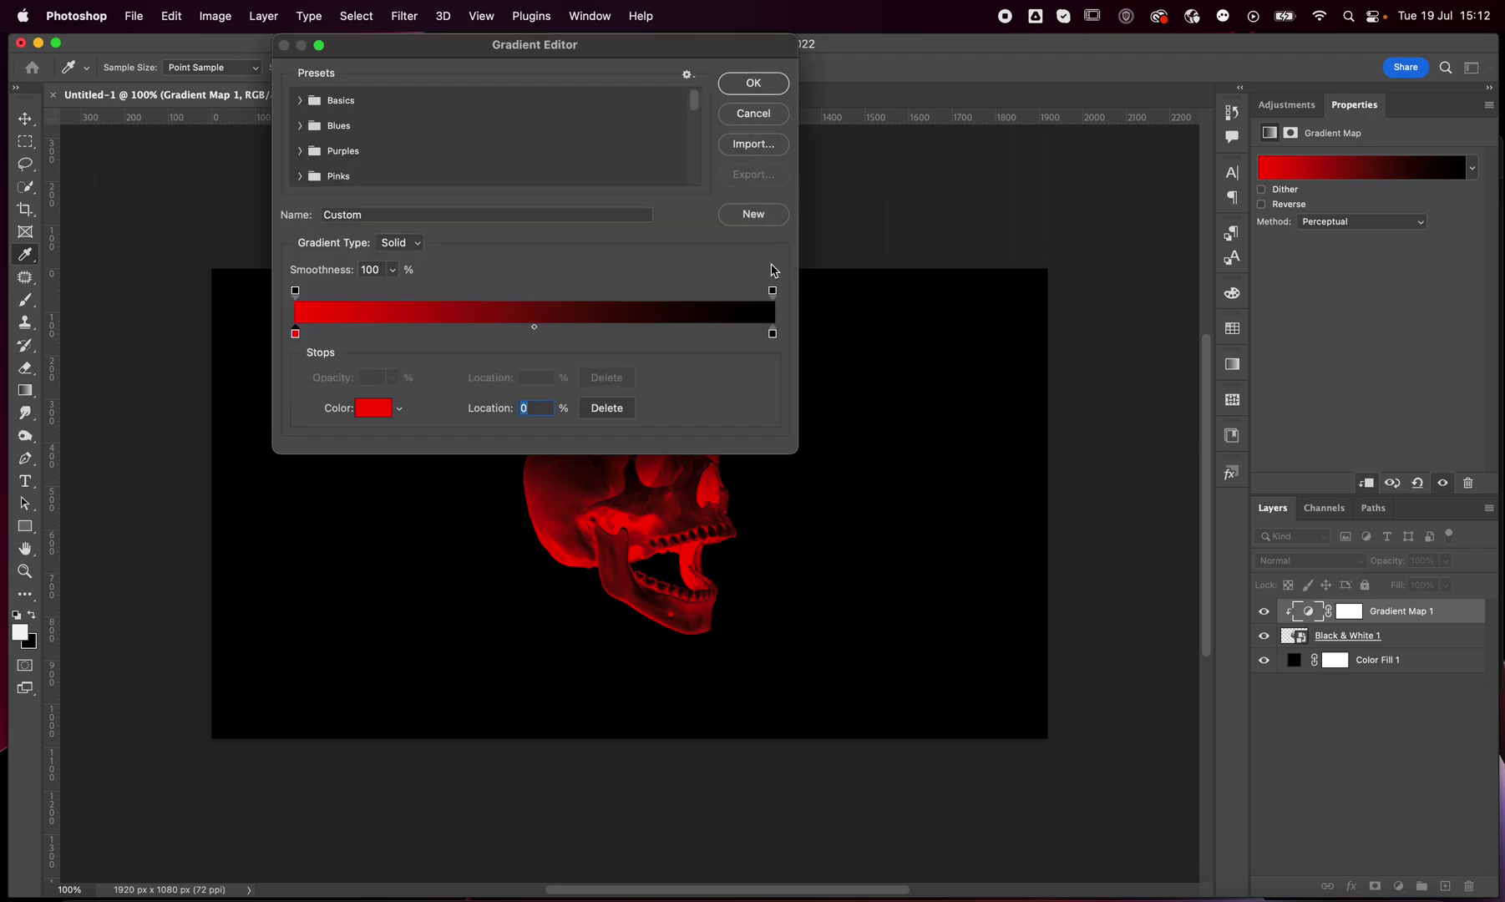
double_click(773, 335)
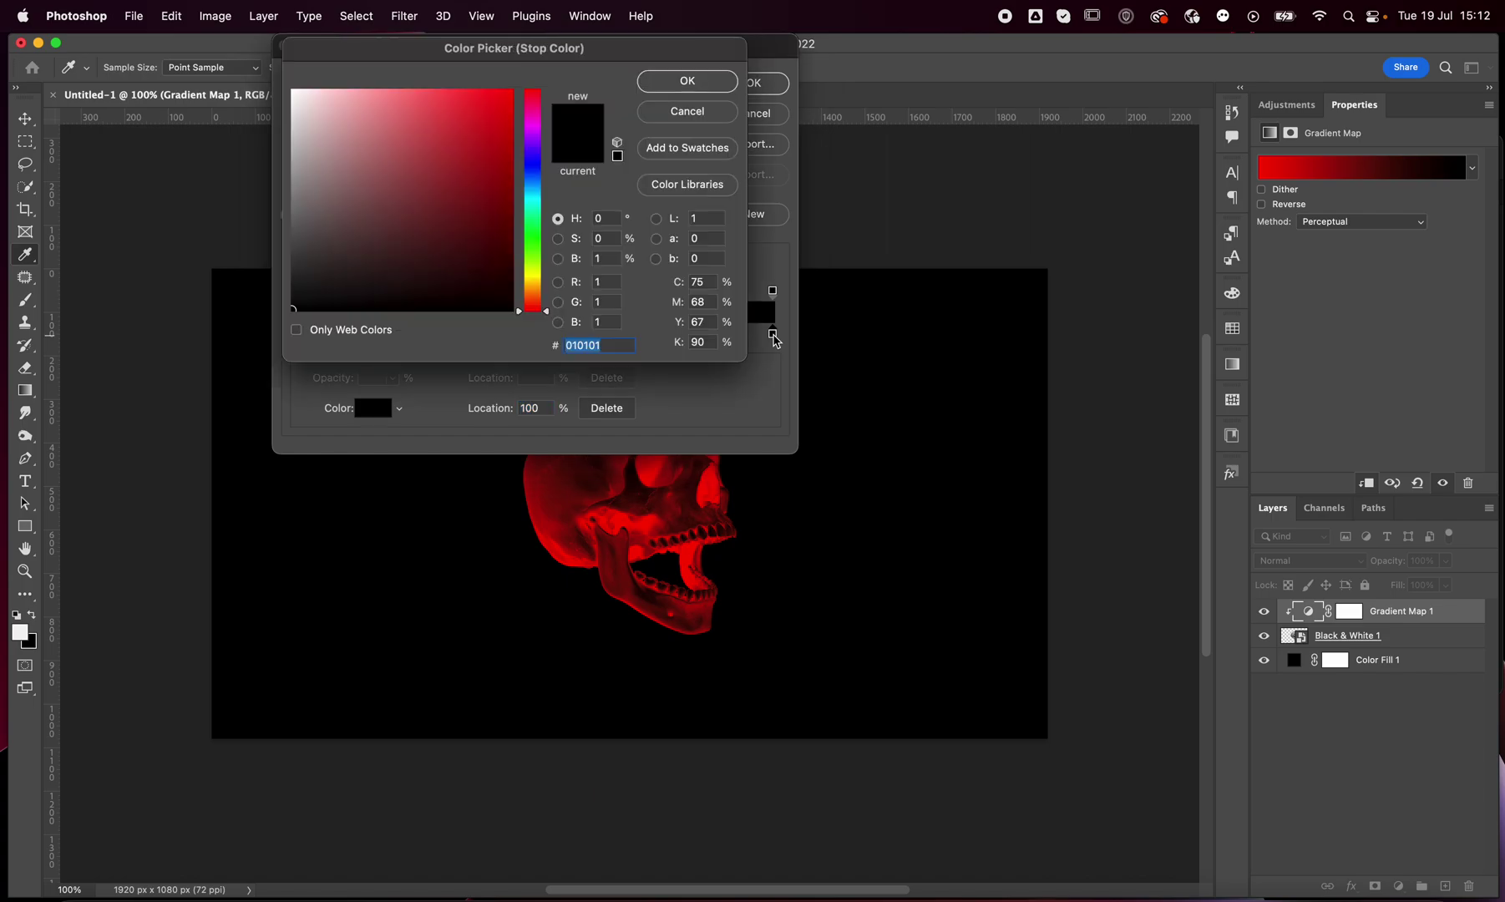
left_click(540, 169)
mouse_move(505, 149)
left_mouse_down()
mouse_move(489, 142)
mouse_move(513, 88)
left_mouse_up()
left_click(537, 133)
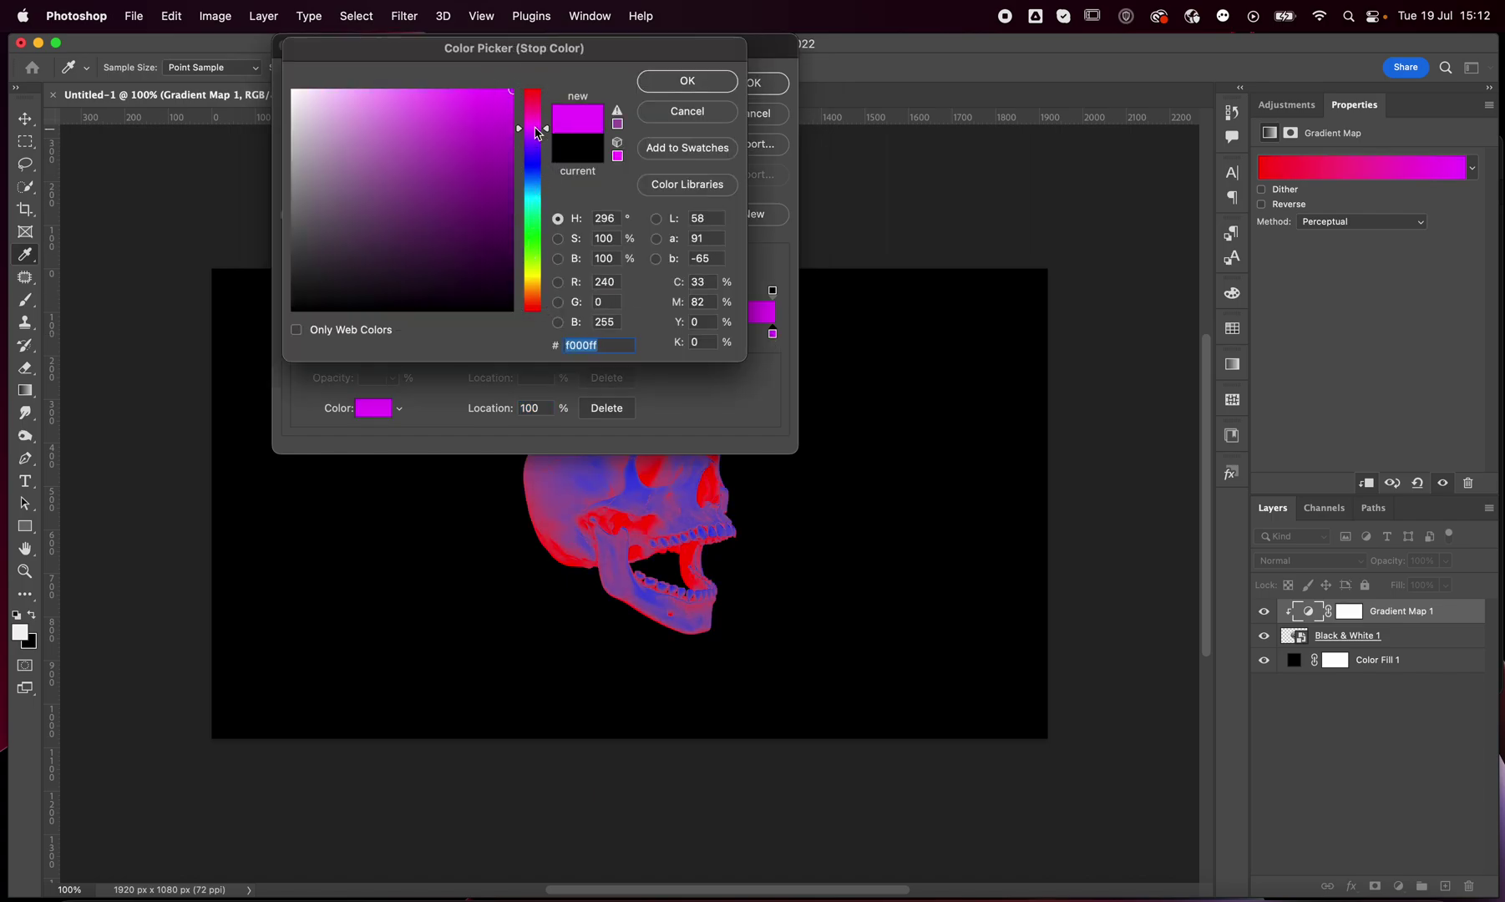
left_click(687, 81)
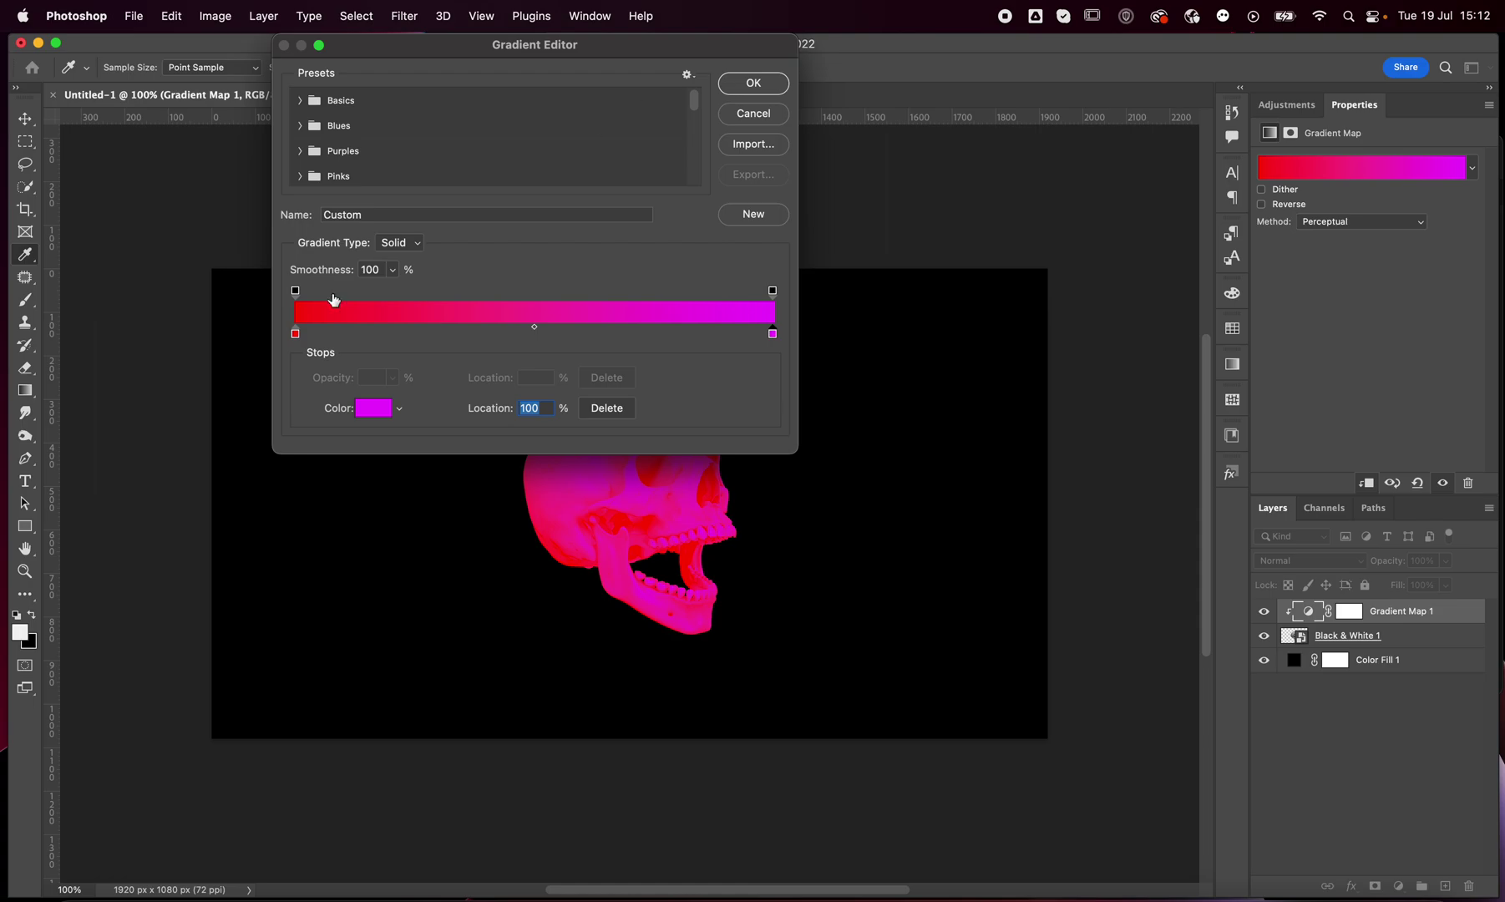
Keep the red stop at the gradient's start and reconfirm its red colour
left_click(296, 334)
left_click_drag(300, 336, 264, 333)
left_click(374, 408)
left_click_drag(454, 167, 555, 51)
left_click(668, 82)
Add an orange stop at 14% and a yellow ffde00 stop at 24%
left_click(364, 336)
left_click(373, 407)
left_click_drag(532, 309, 533, 288)
left_click(685, 82)
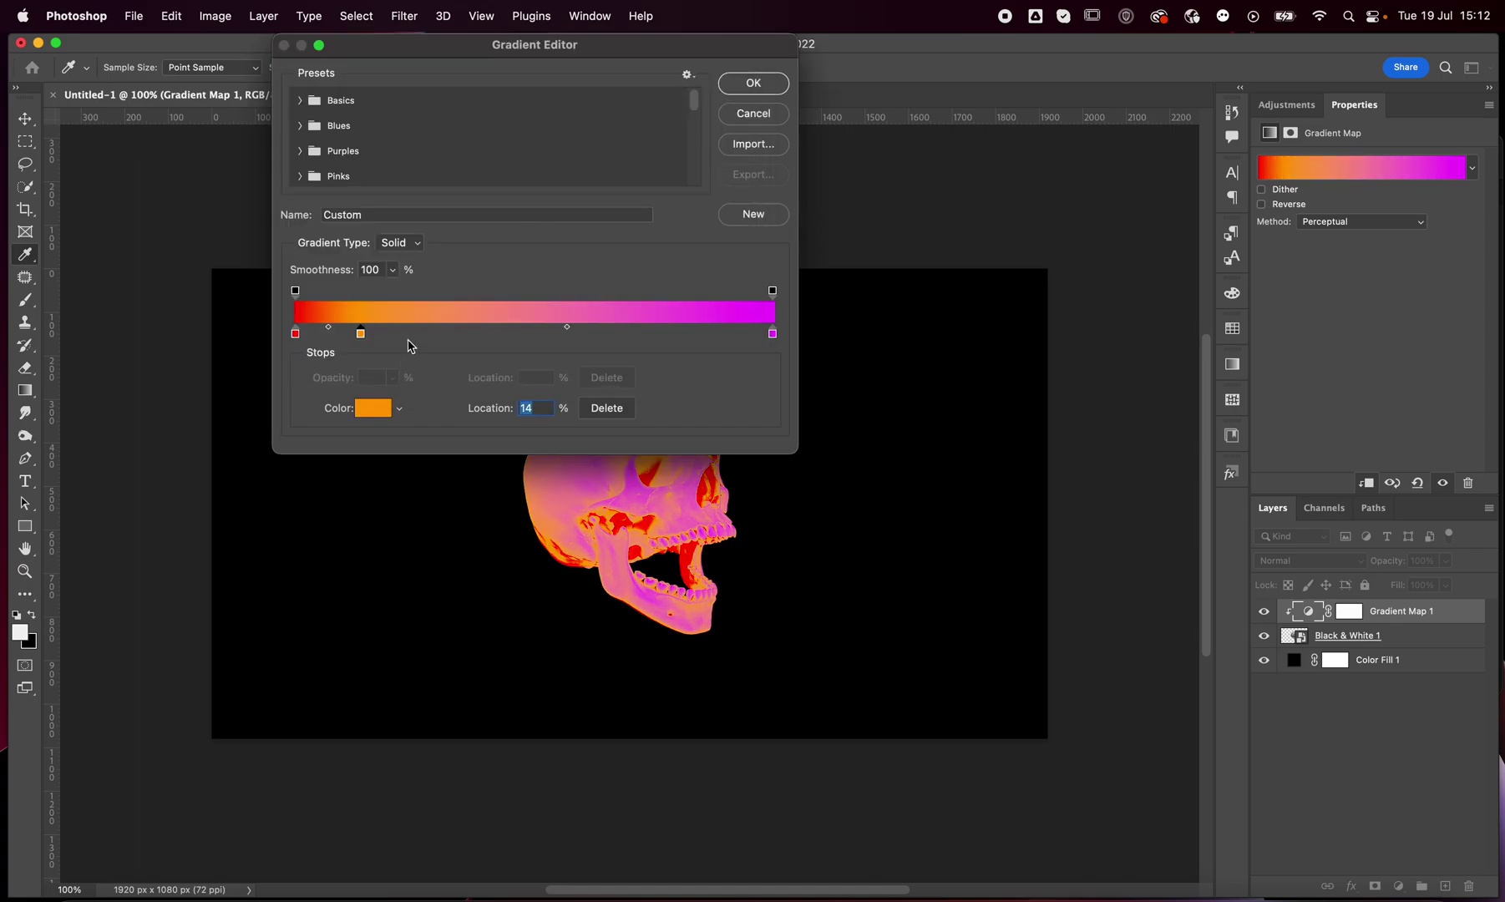
left_click(410, 338)
left_click(371, 408)
left_click(533, 277)
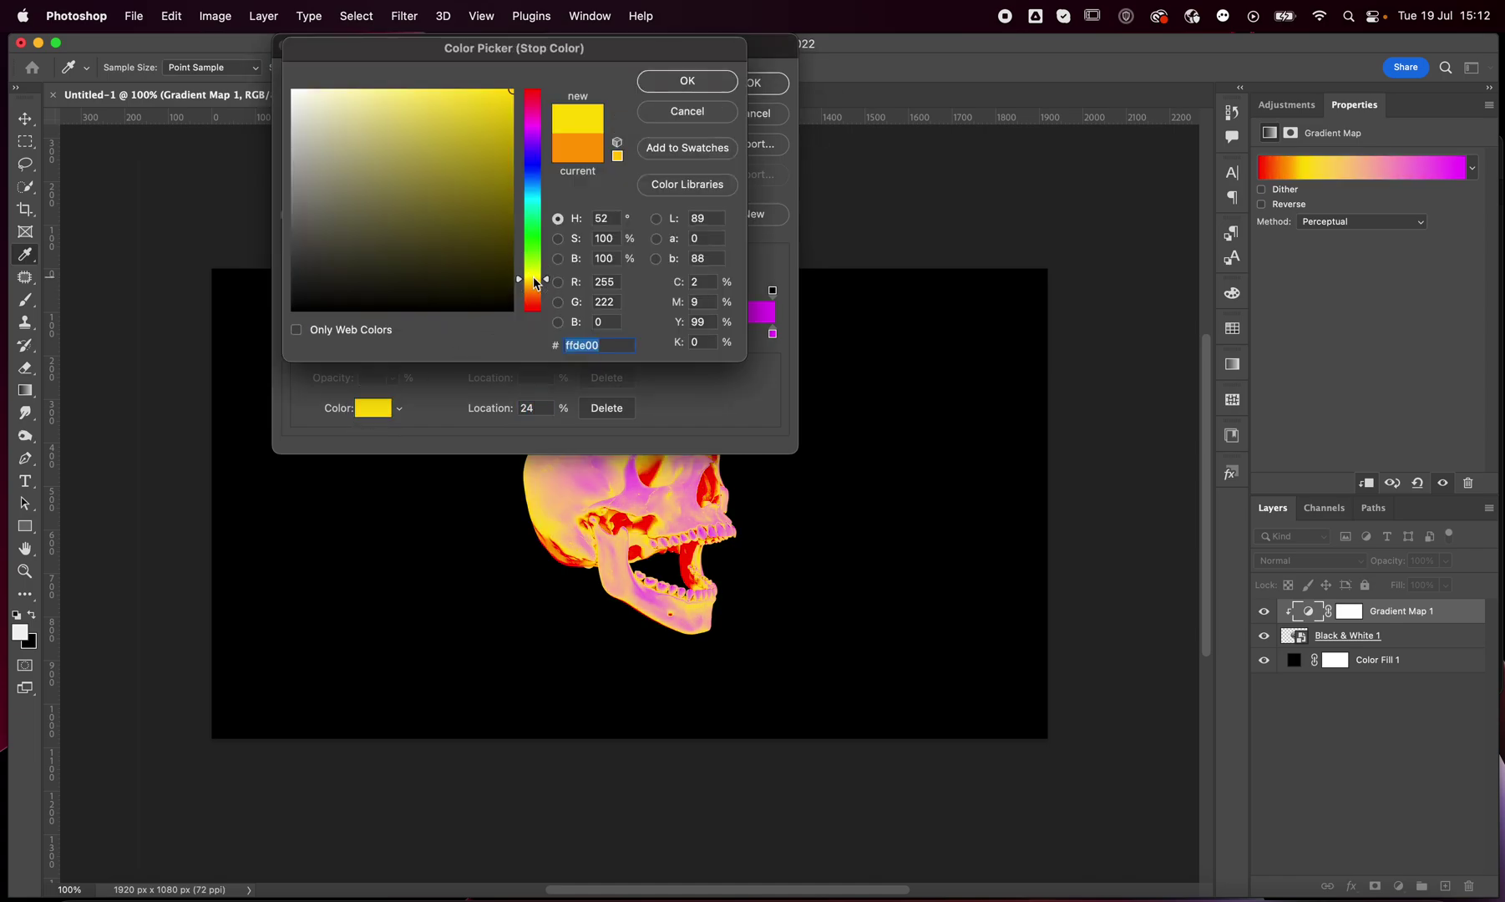
key("Return")
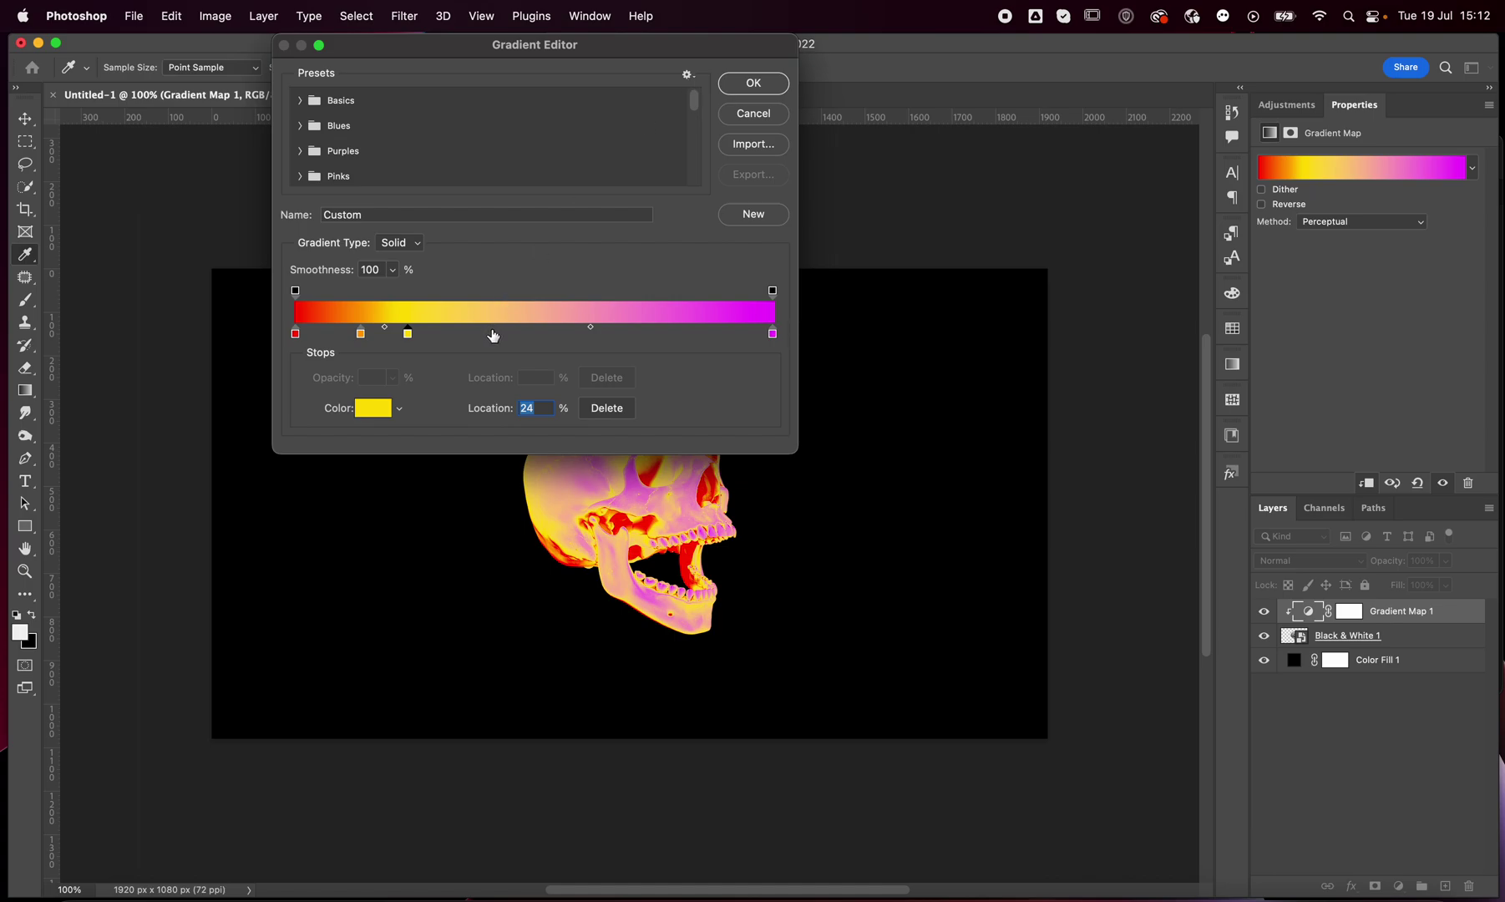
left_click_drag(487, 44, 1035, 177)
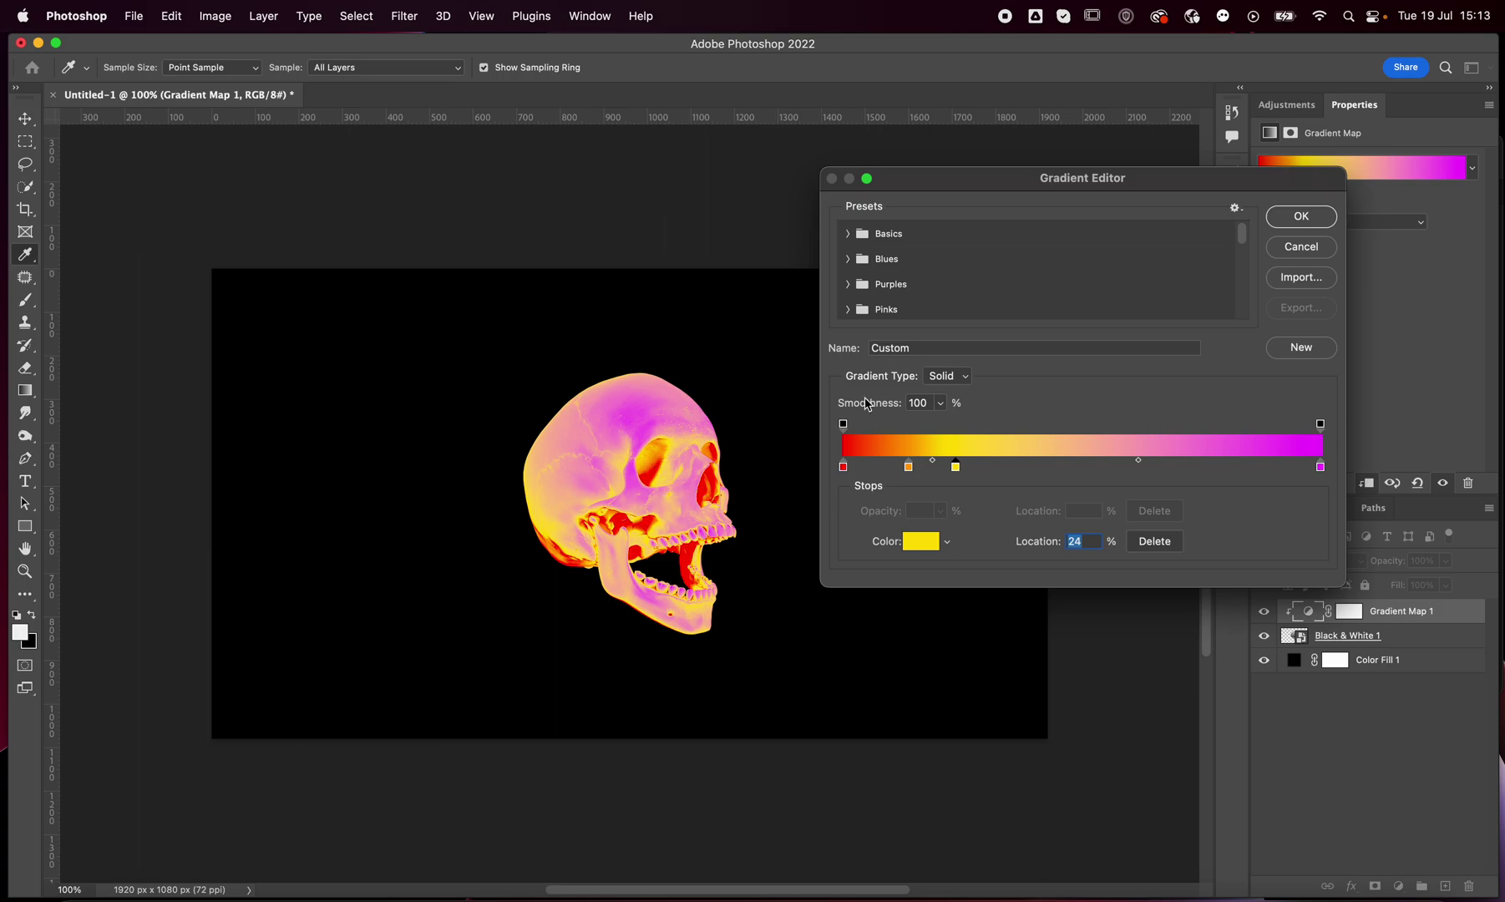
Add green, cyan and blue gradient stops at 35%, 48% and 65%
left_click_drag(1099, 185, 1039, 38)
left_click(951, 336)
left_click(861, 411)
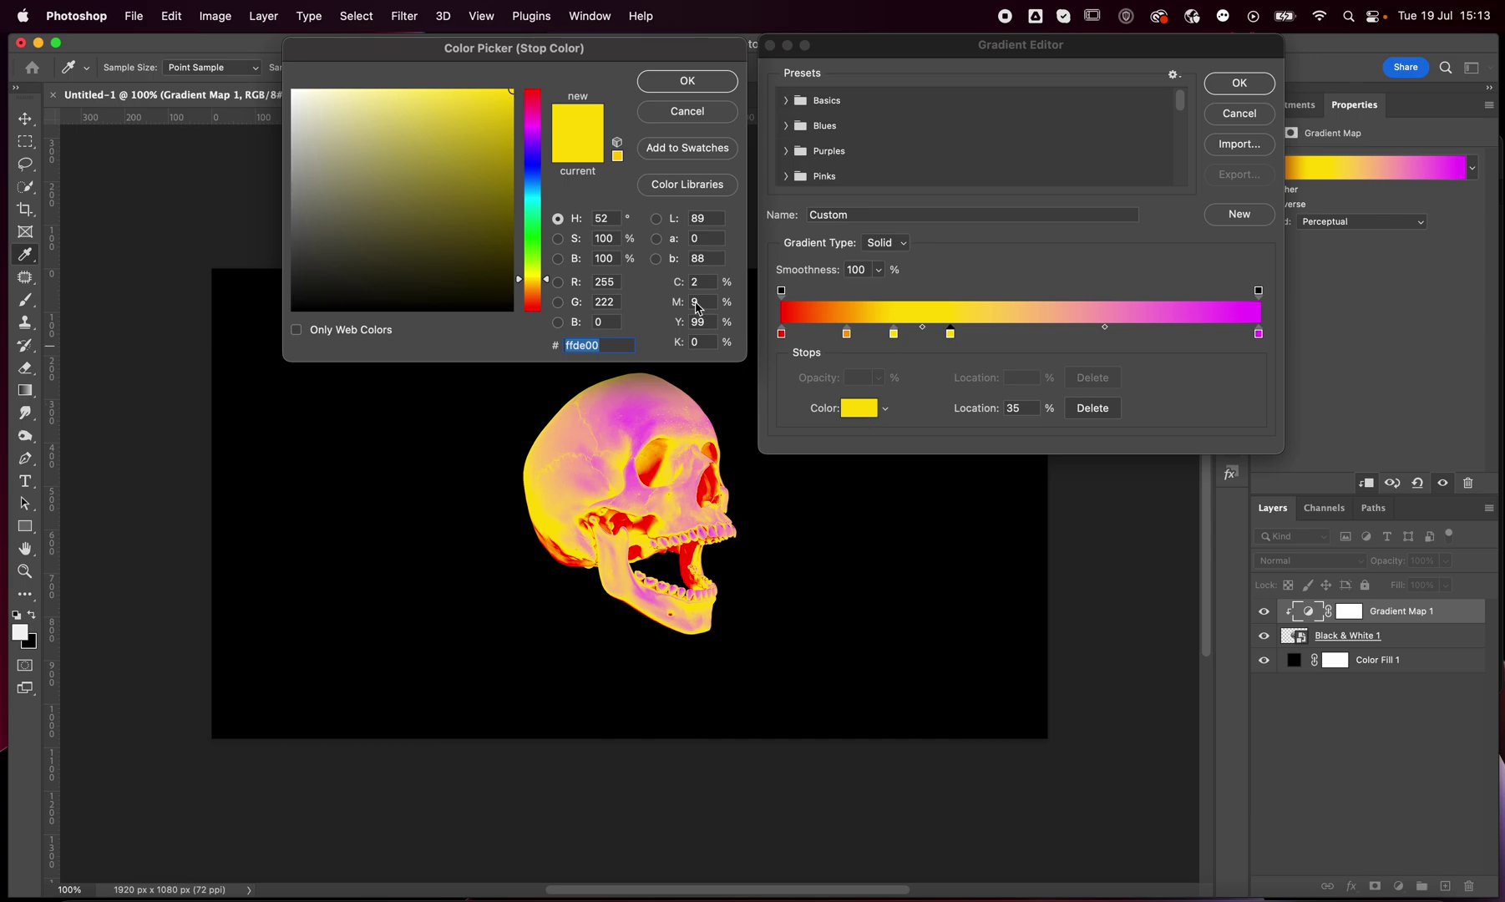
left_click(533, 236)
left_click(696, 83)
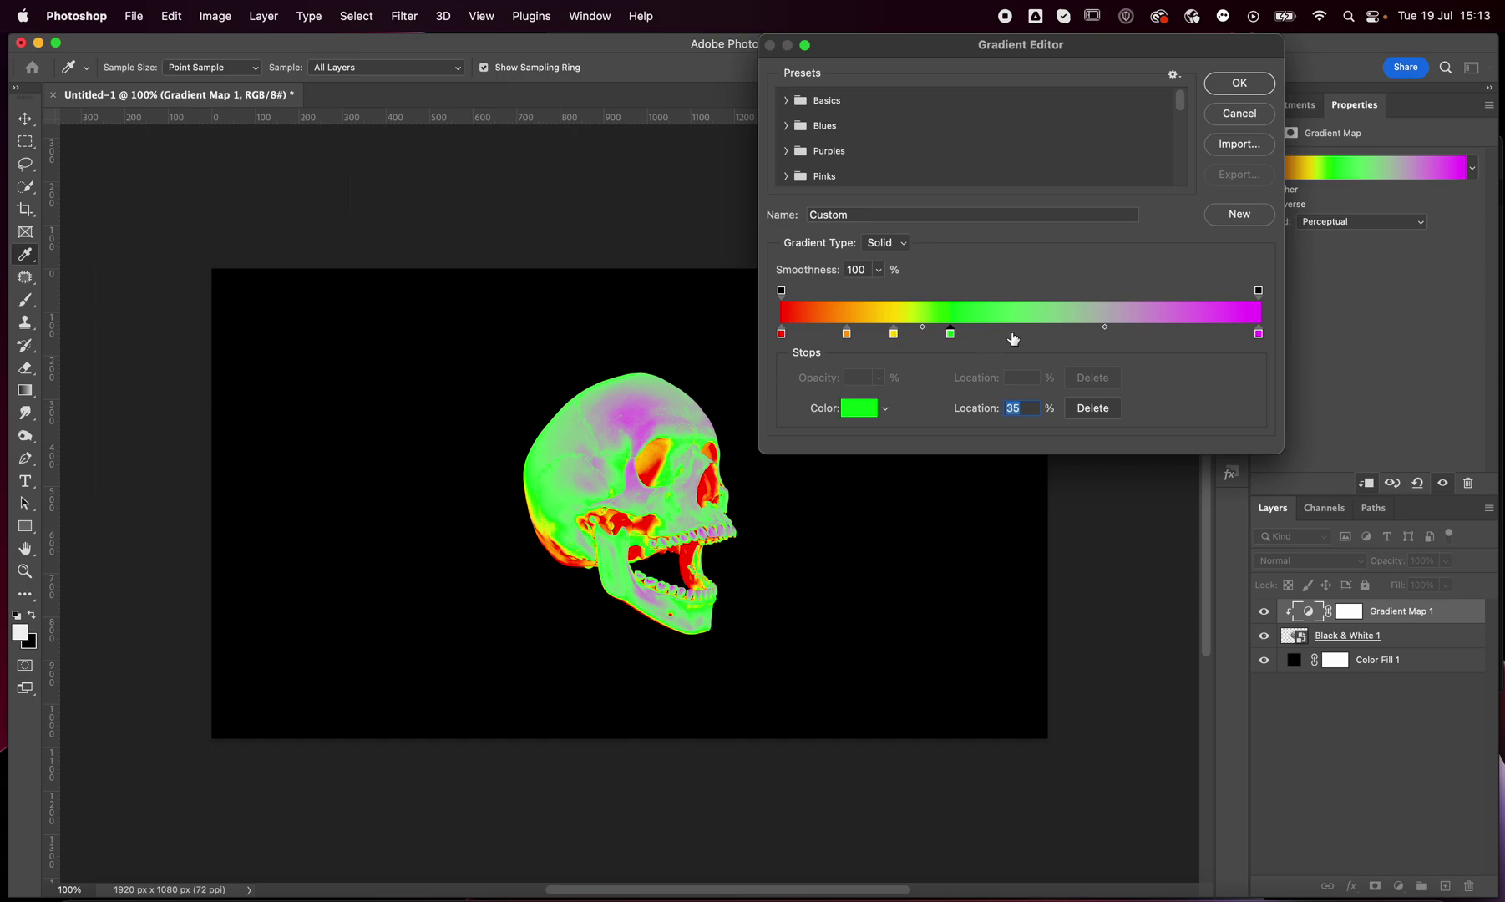
left_click(1013, 338)
left_click(863, 408)
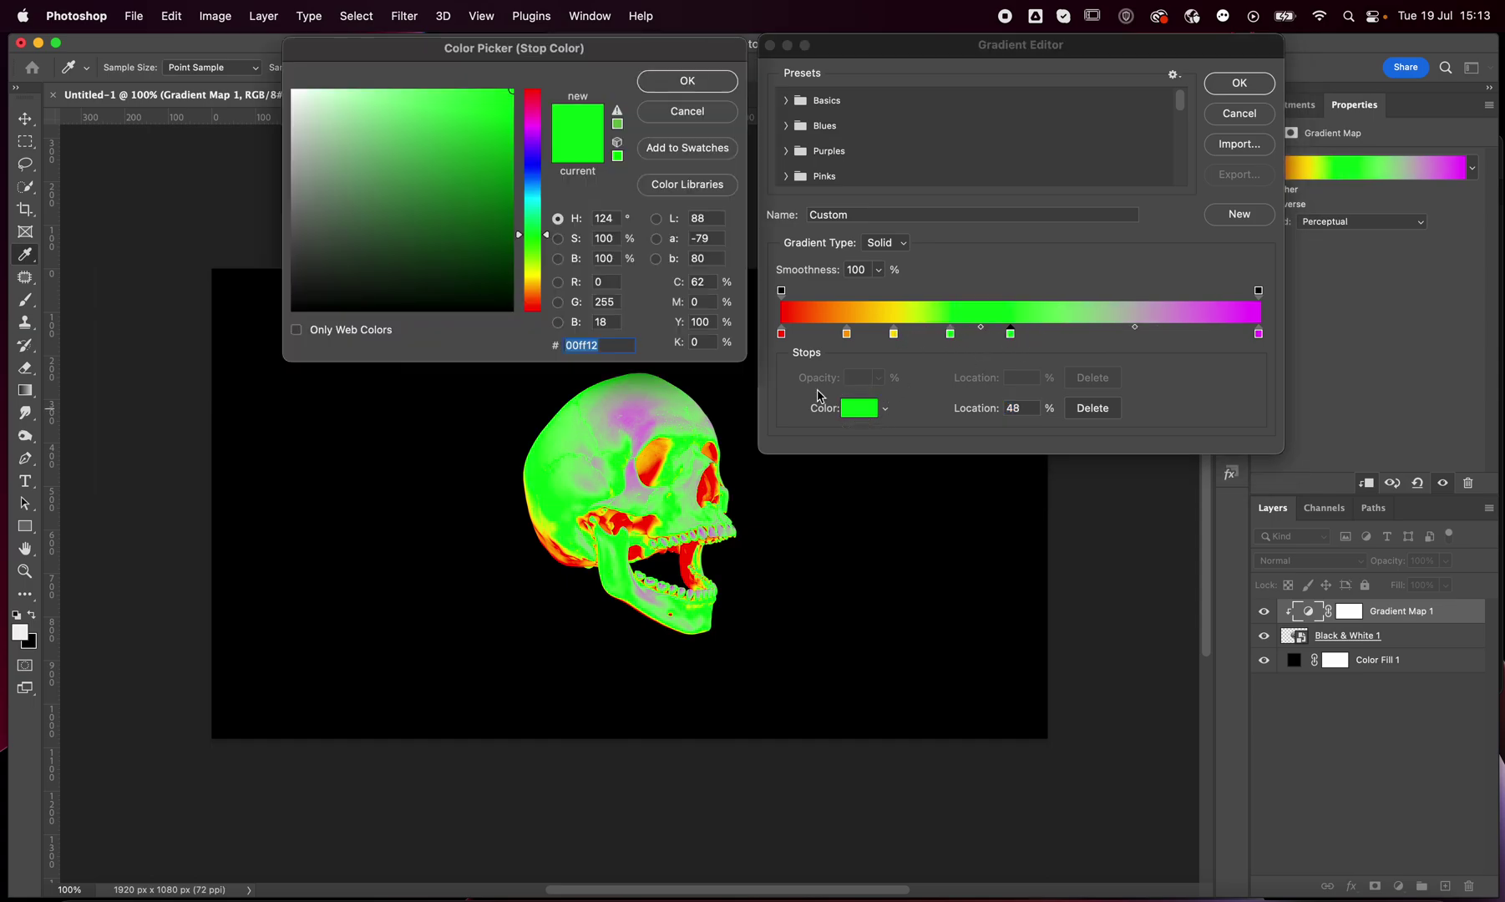
left_click(533, 203)
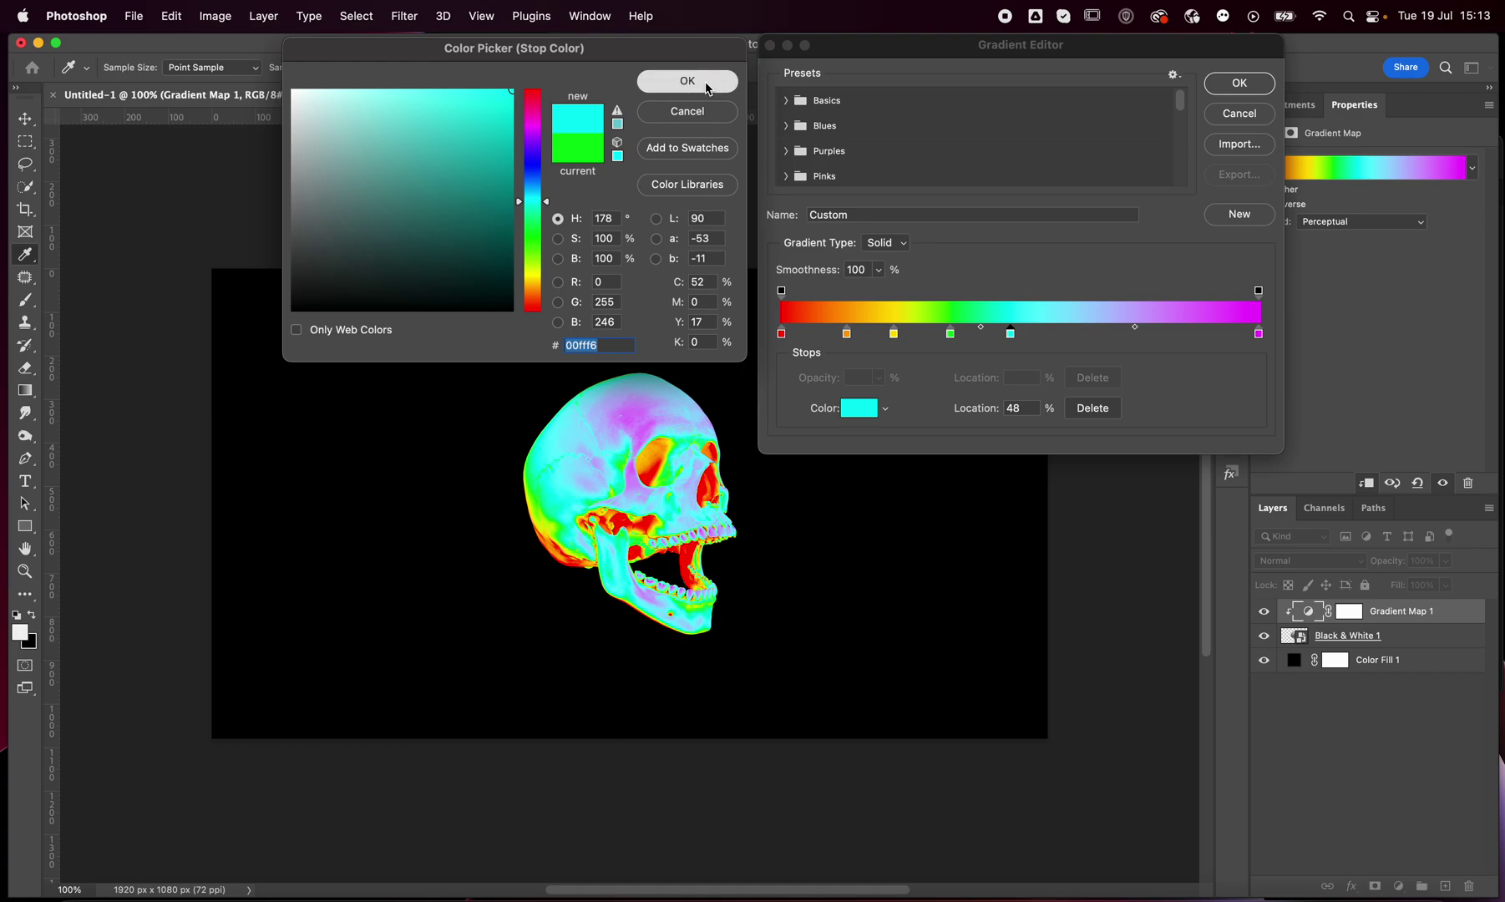
left_click(683, 82)
left_click(1097, 339)
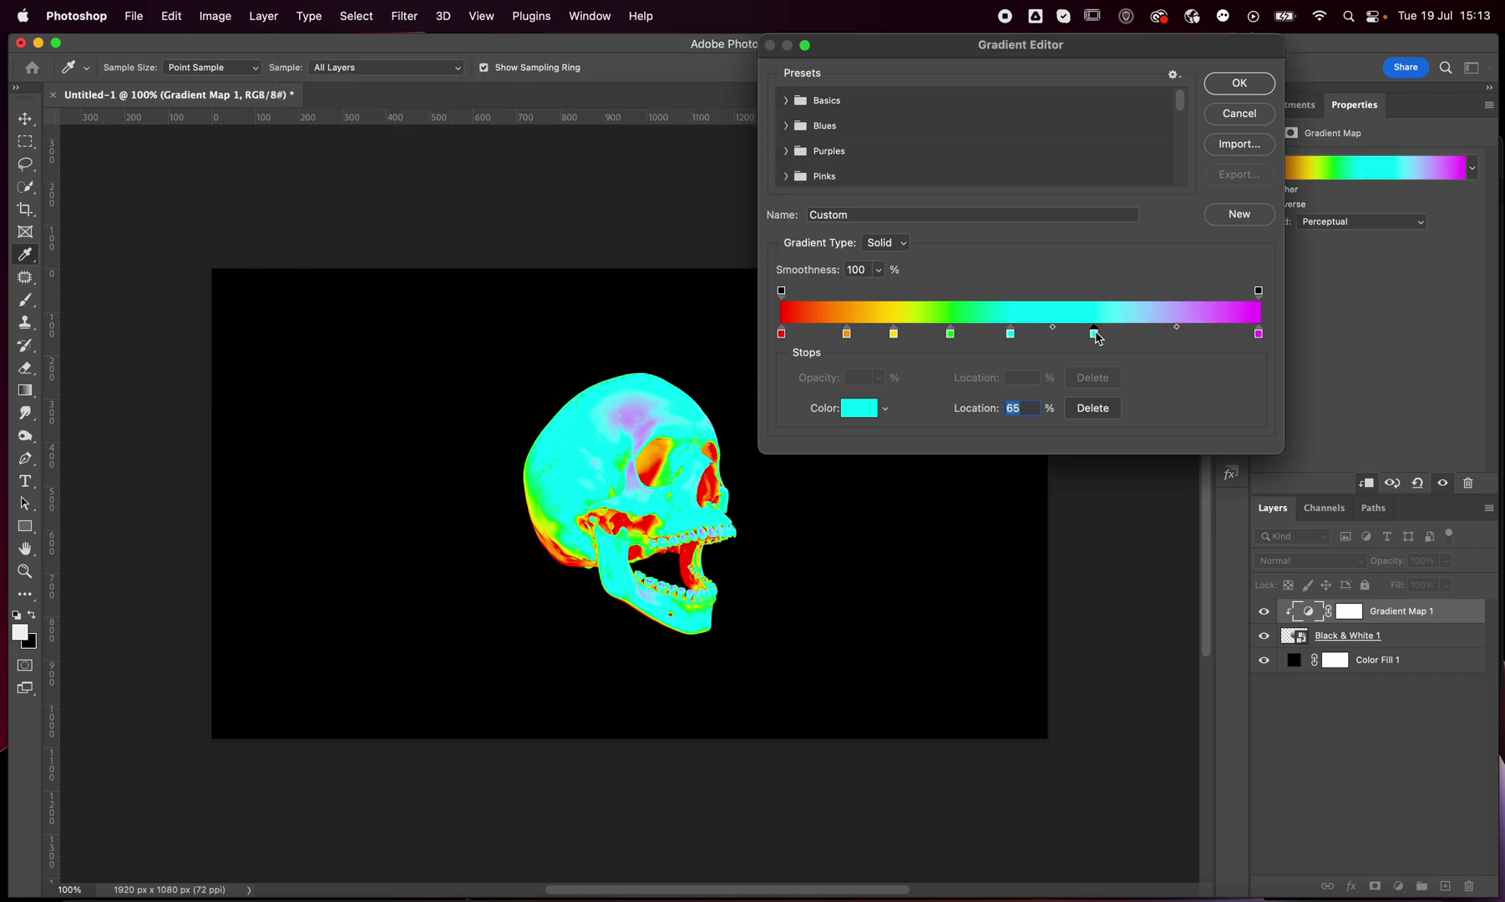
left_click(857, 413)
left_click(534, 169)
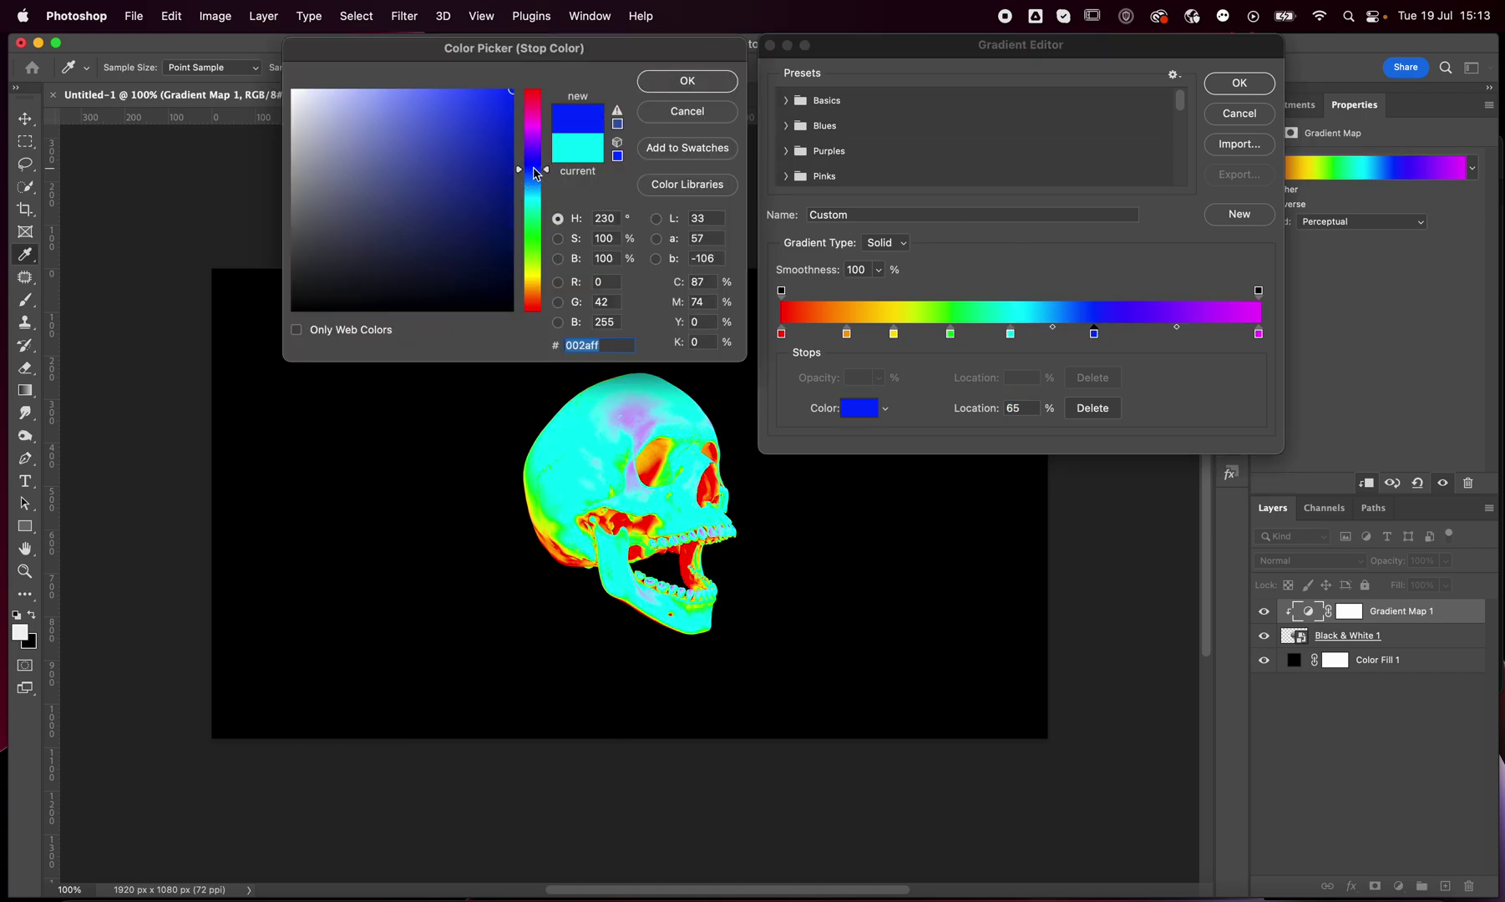
left_click(683, 84)
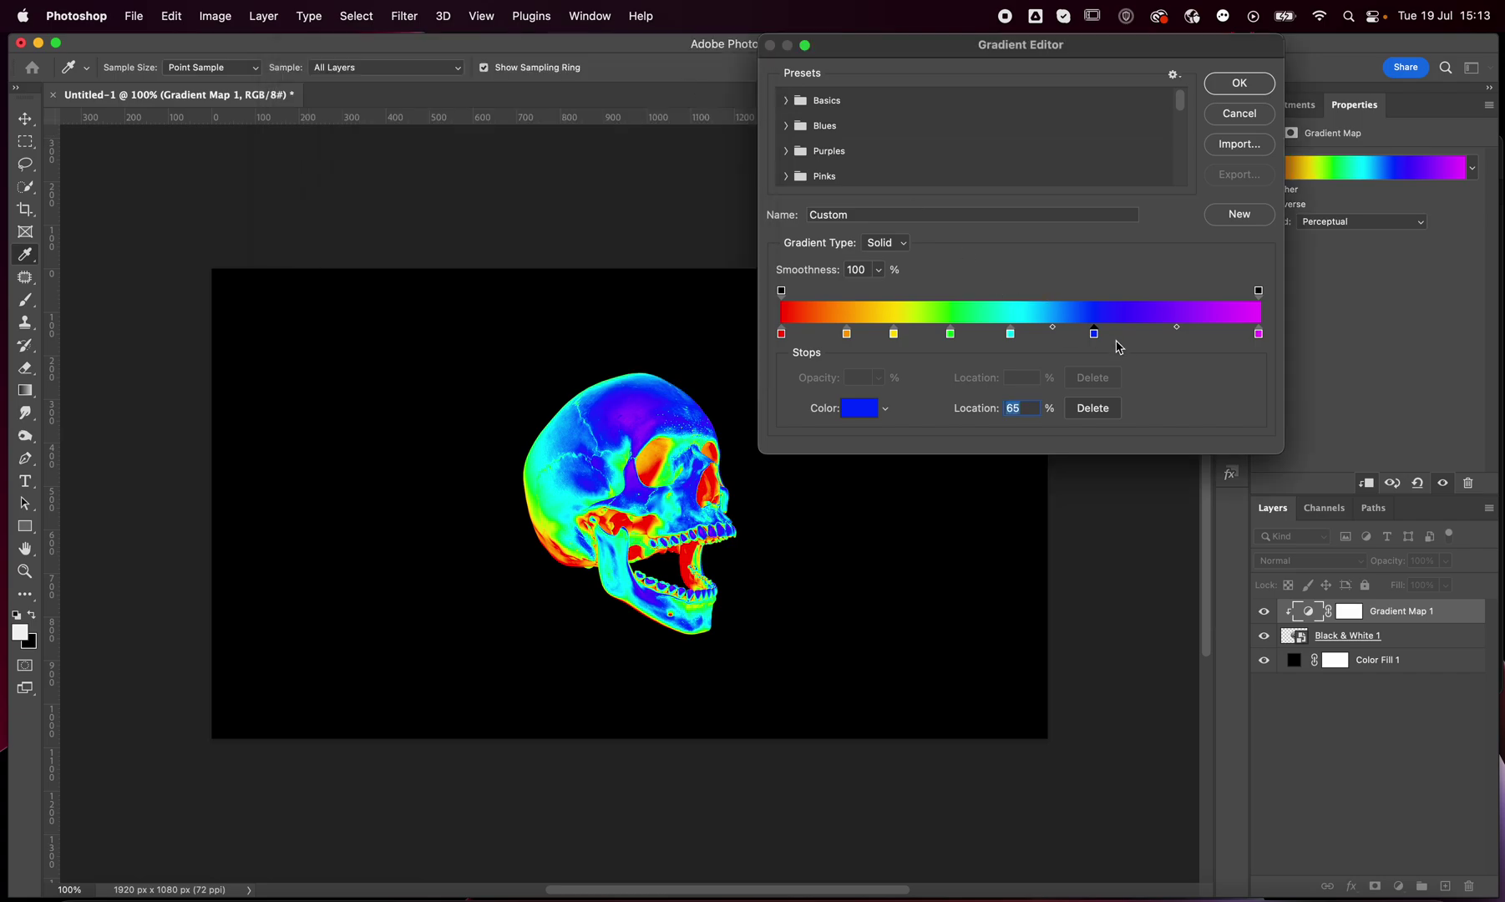
Move the magenta stop to 81% and add a red stop at 100%
left_click_drag(1258, 336, 1172, 339)
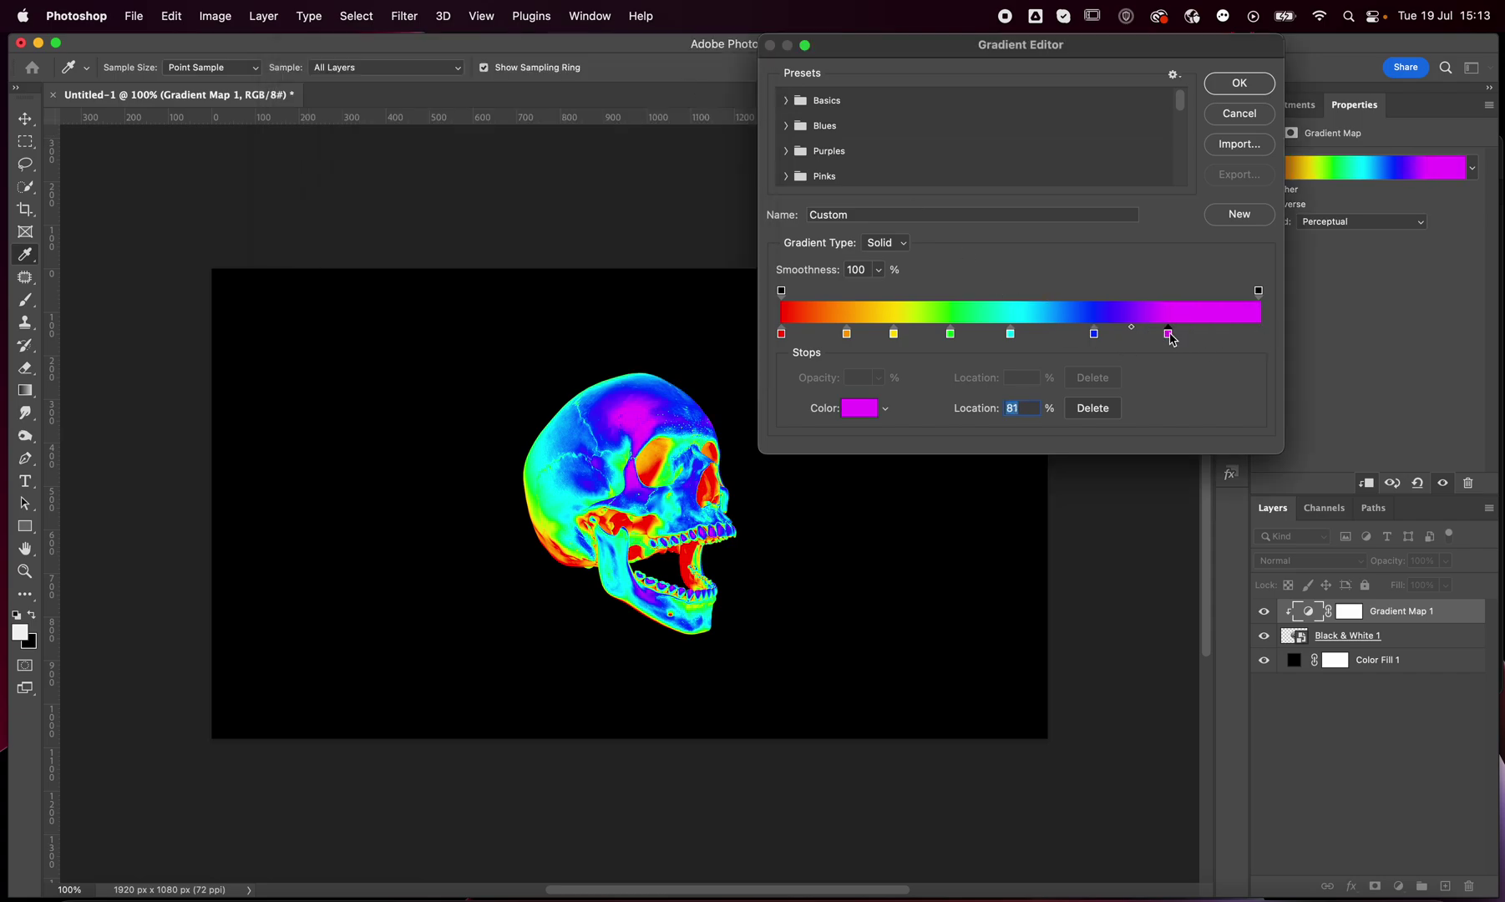
left_click(1259, 335)
left_click(853, 410)
left_click_drag(540, 133, 541, 94)
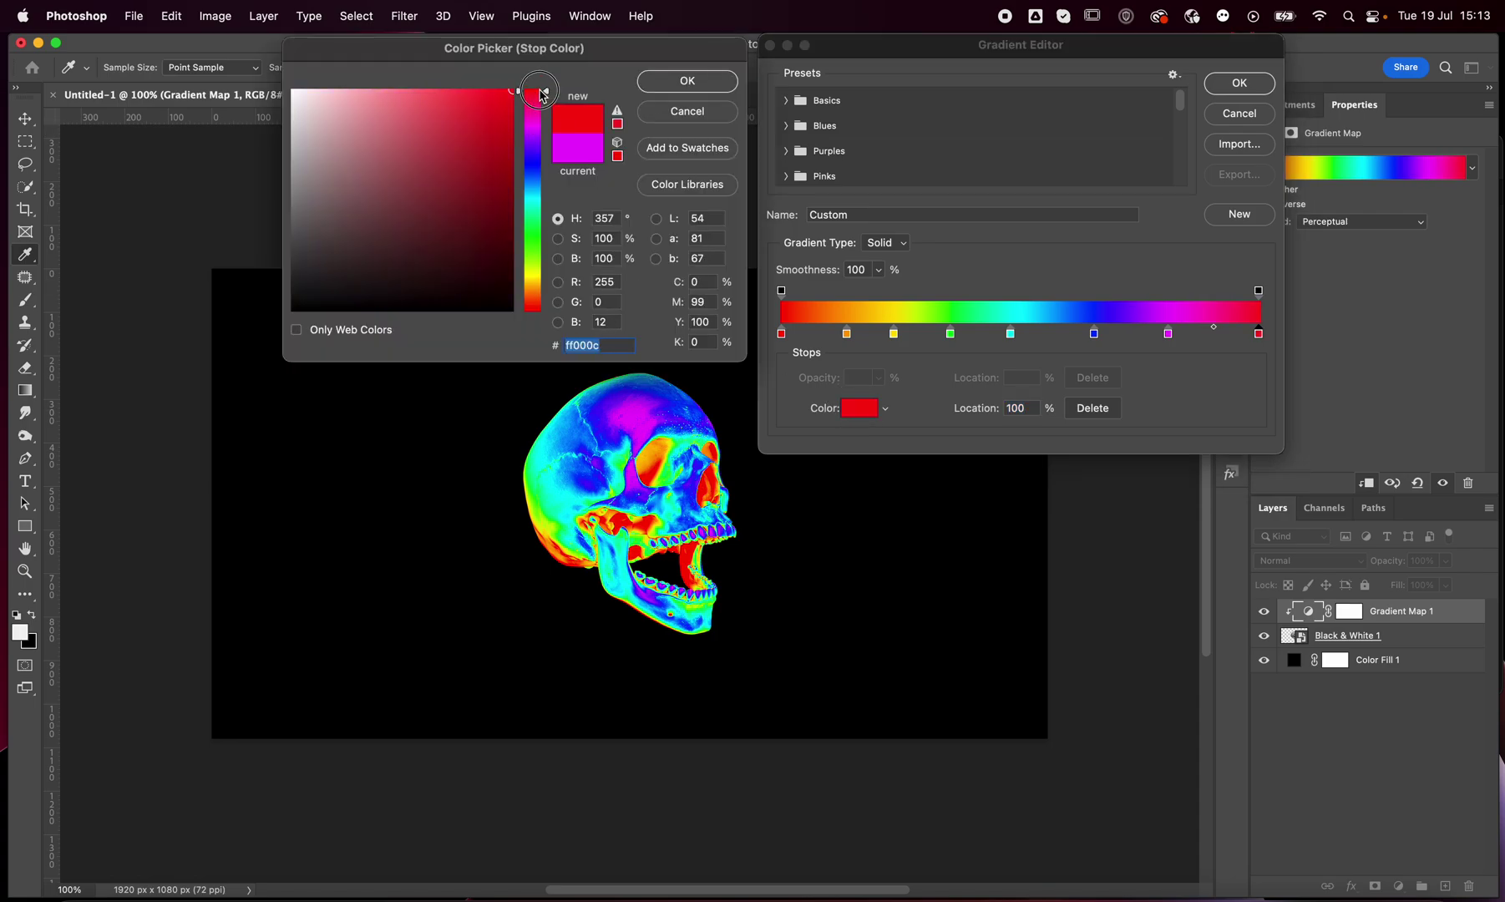
left_click(688, 81)
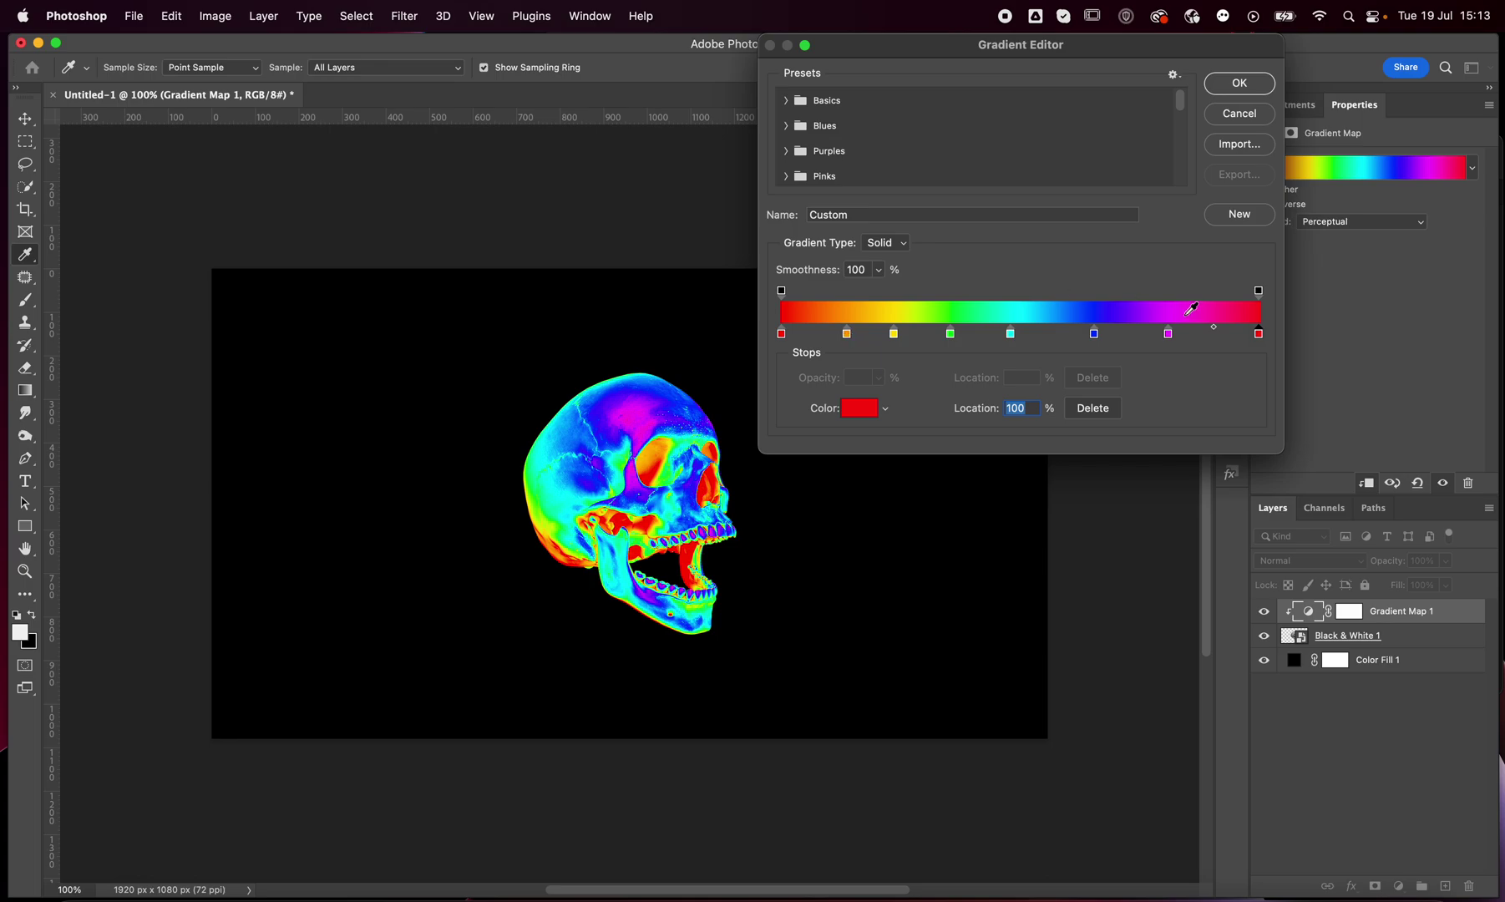
Apply the rainbow gradient and select only the Black & White 1 skull layer
left_click(1241, 84)
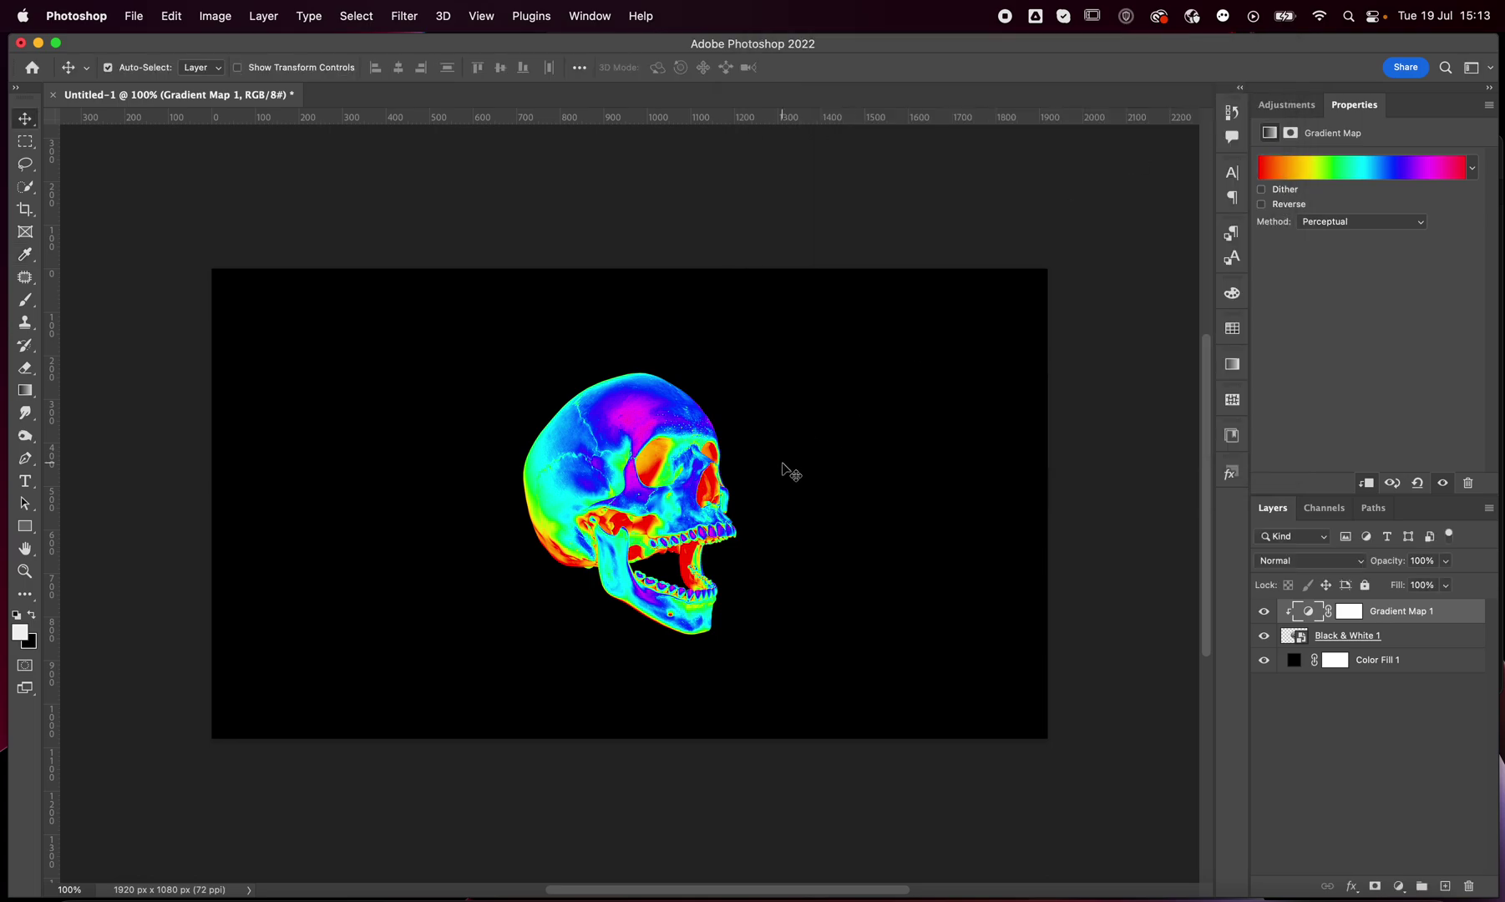
left_click(1400, 637, "shift")
left_click(1417, 642)
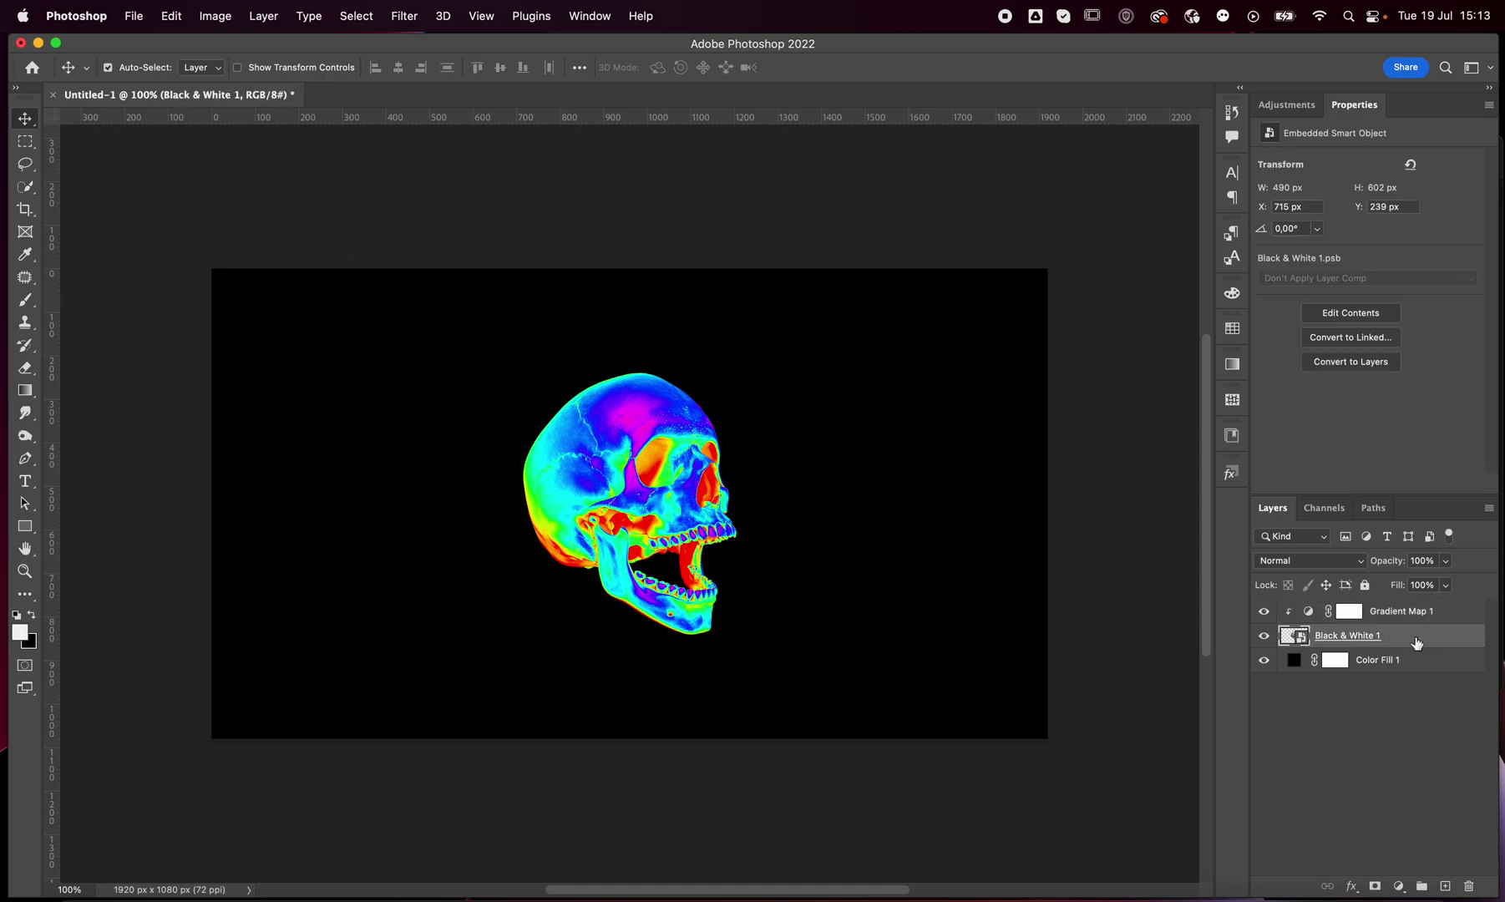
Start smudging the skull with the Smudge tool and agree to rasterize the smart object
left_click(25, 417)
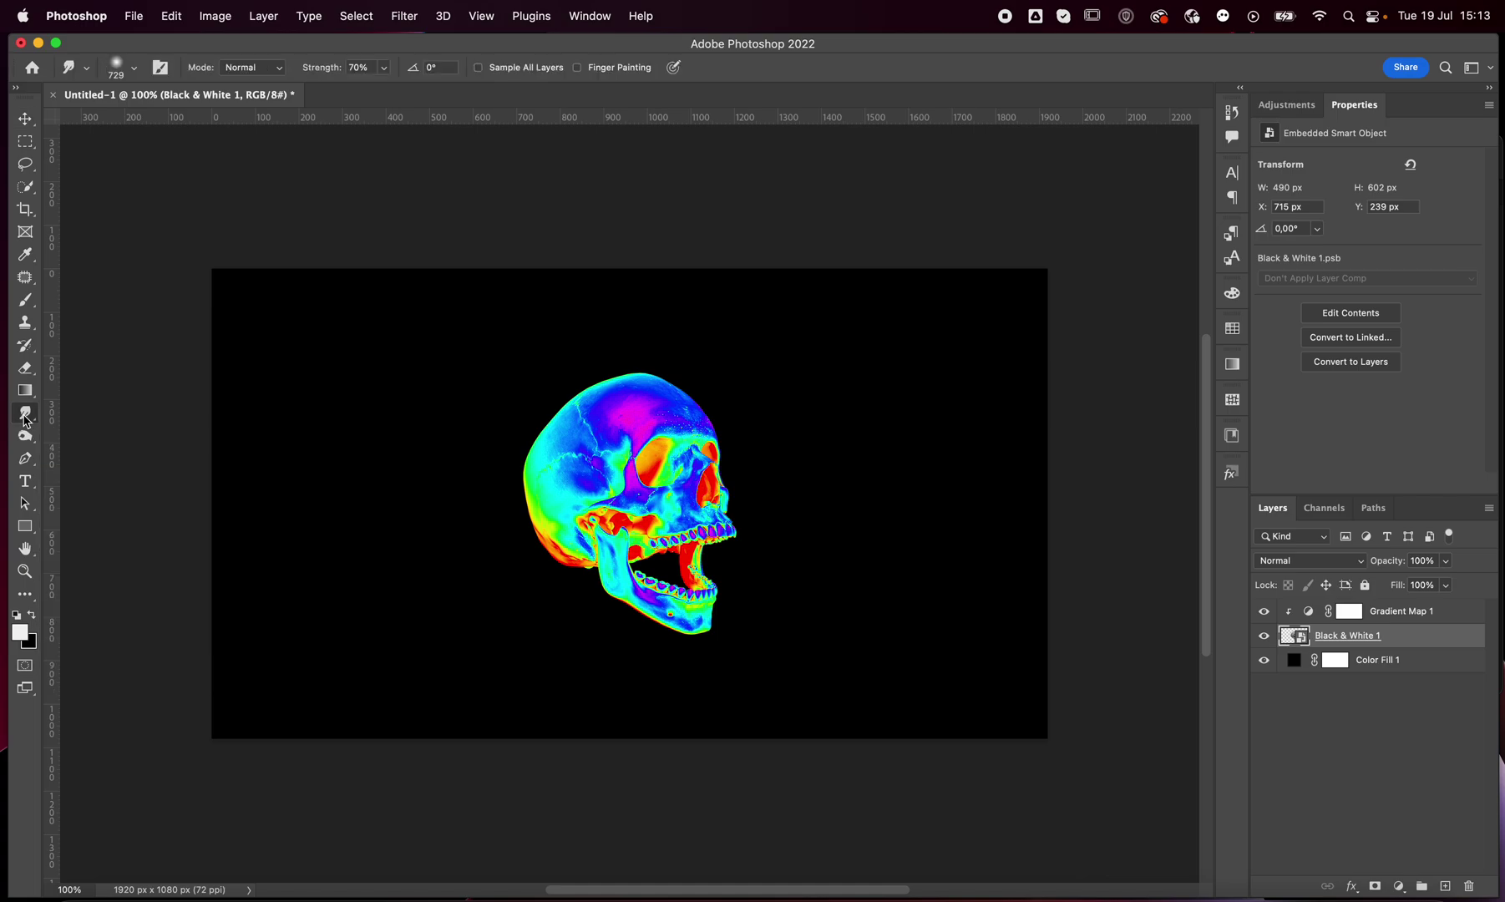
left_click(623, 489)
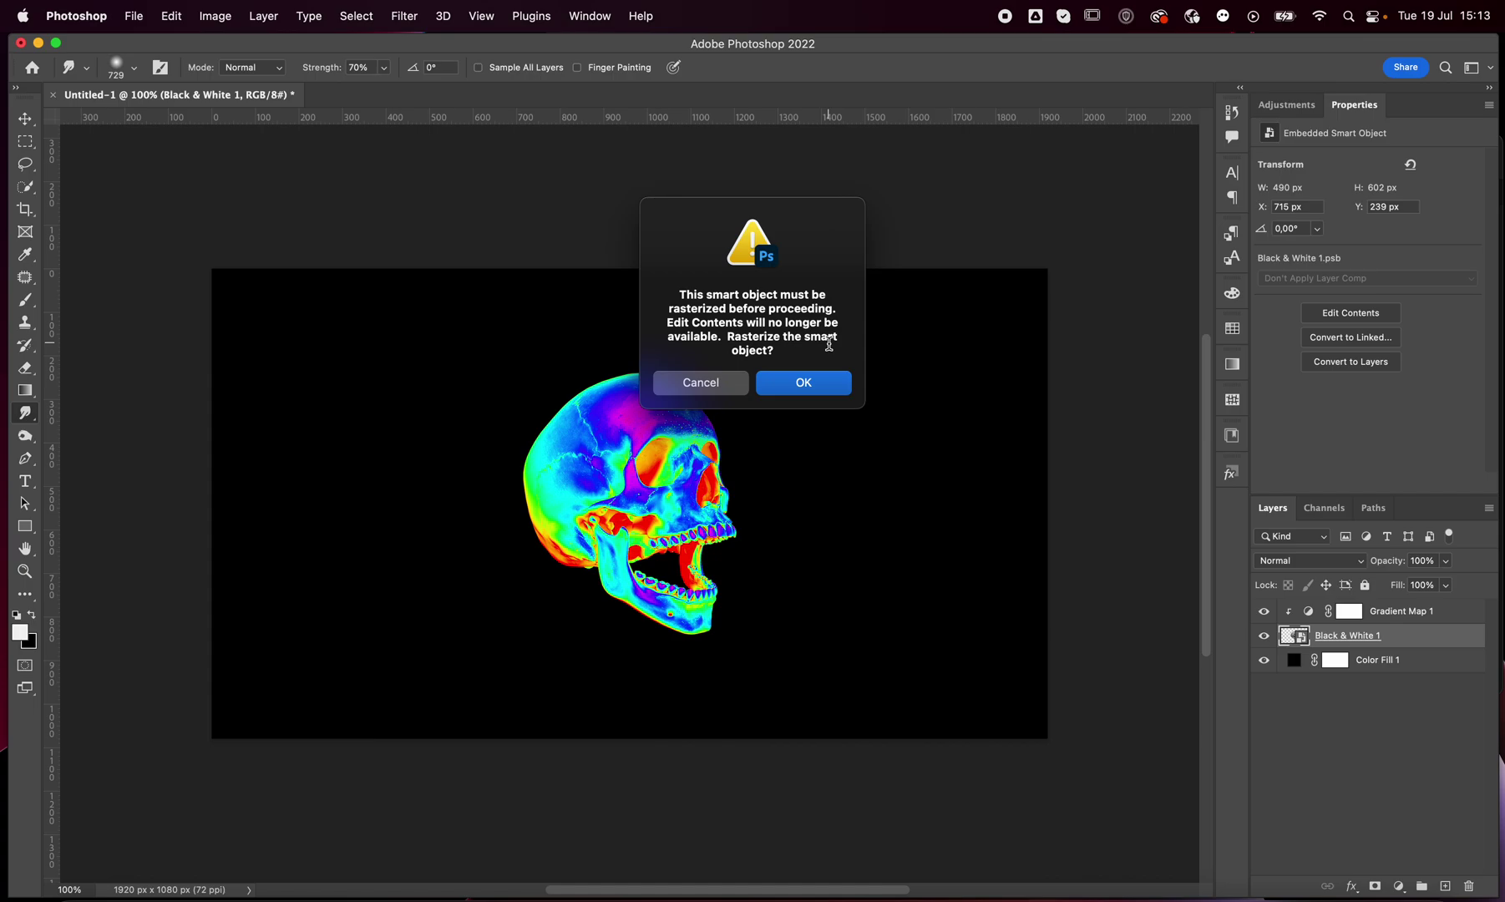
left_click(806, 383)
Smudge the skull's back into a long trail stretching to the left
left_click_drag(524, 556, 376, 457)
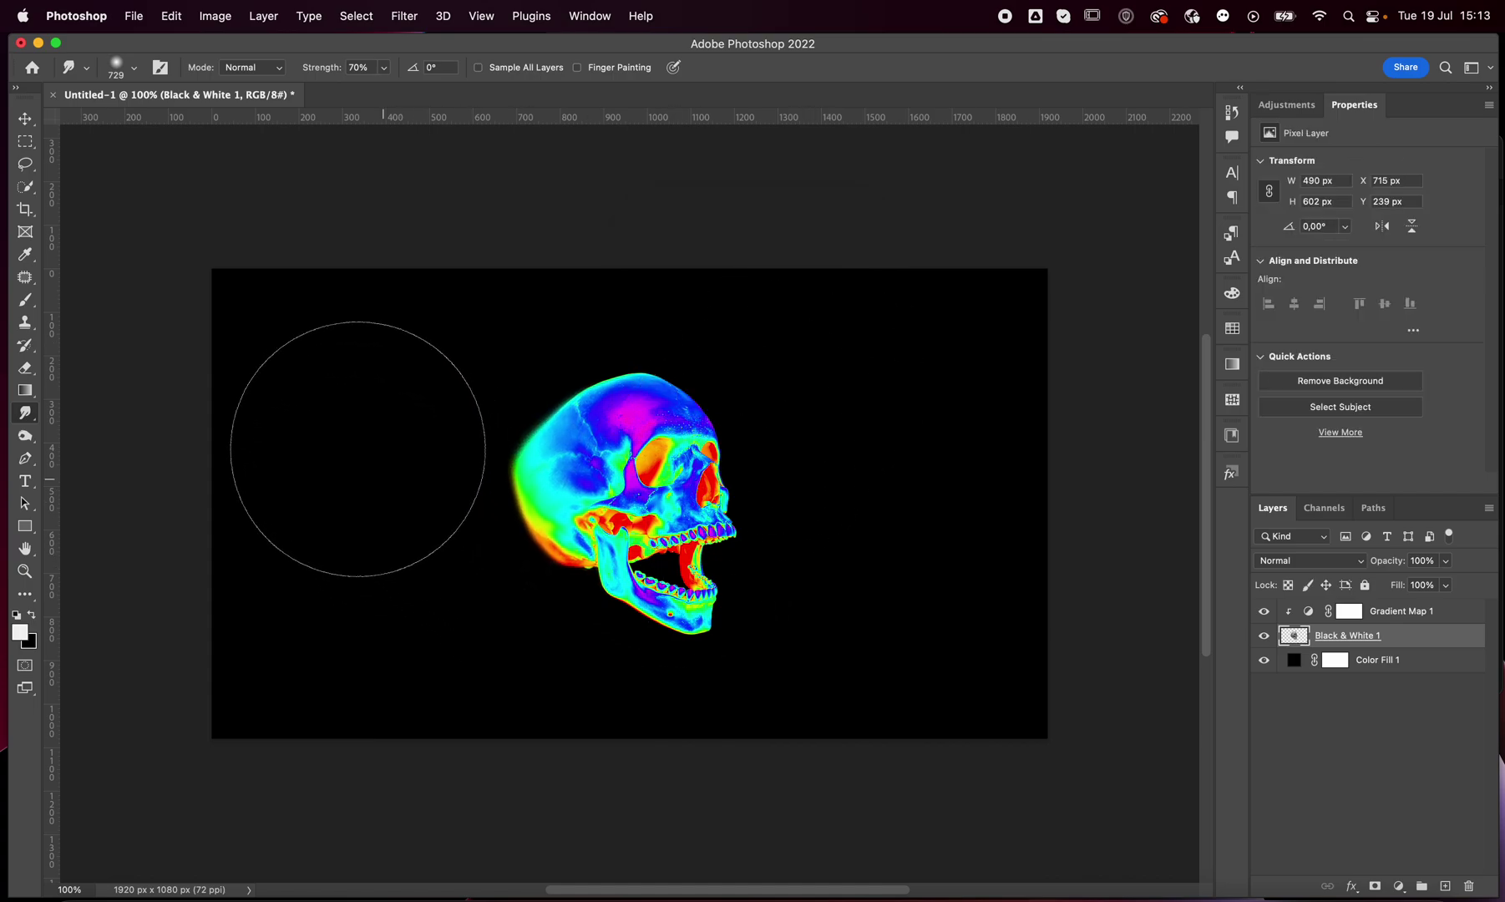
left_click_drag(456, 472, 266, 340)
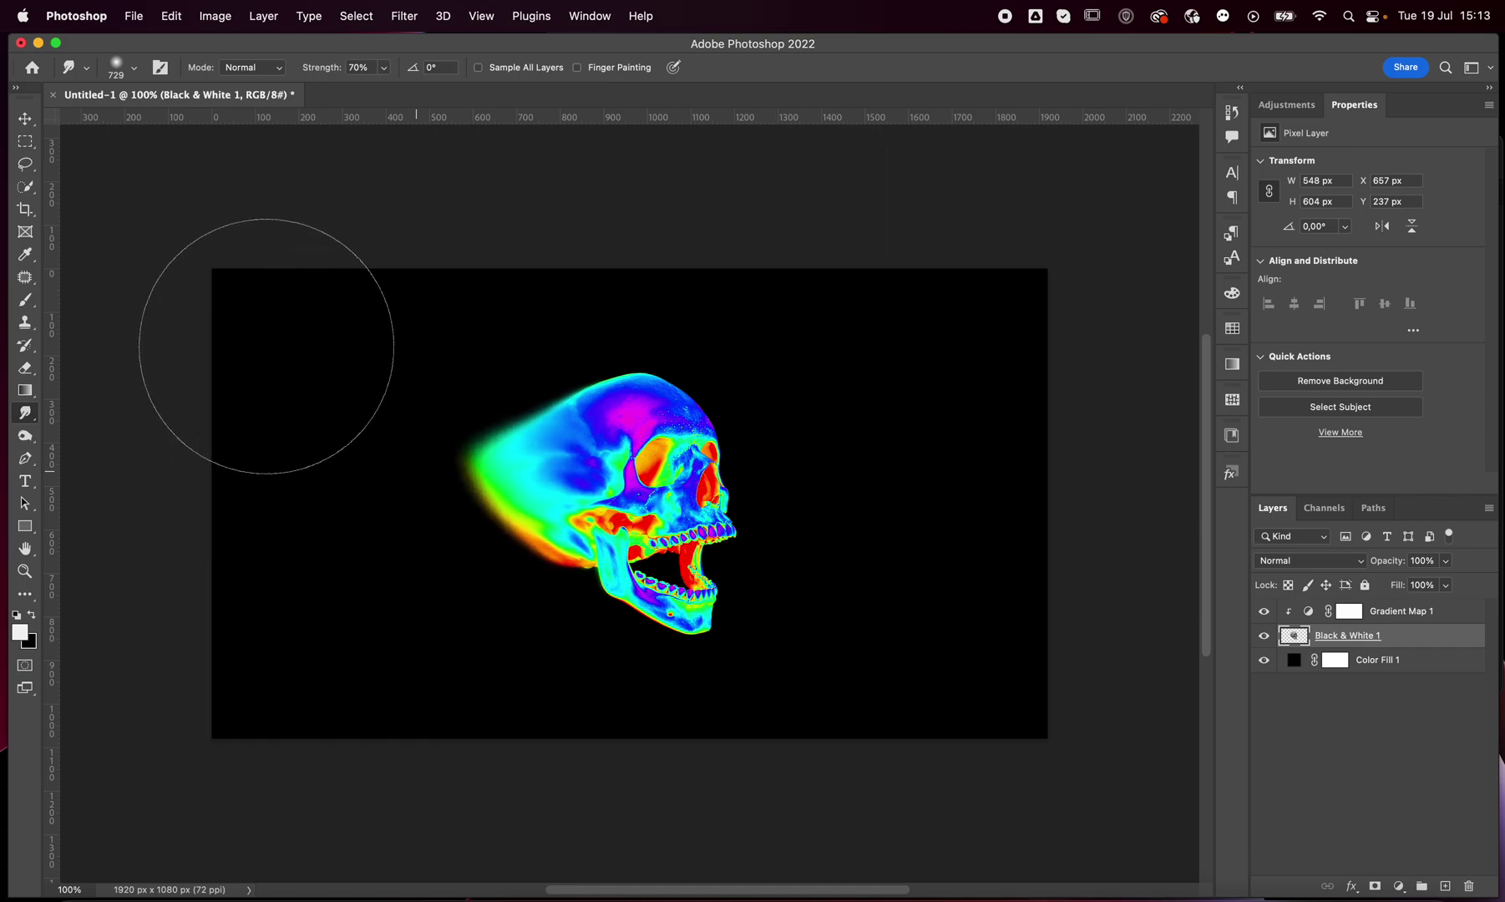
mouse_move(435, 476)
left_mouse_down()
mouse_move(329, 446)
mouse_move(296, 387)
left_mouse_up()
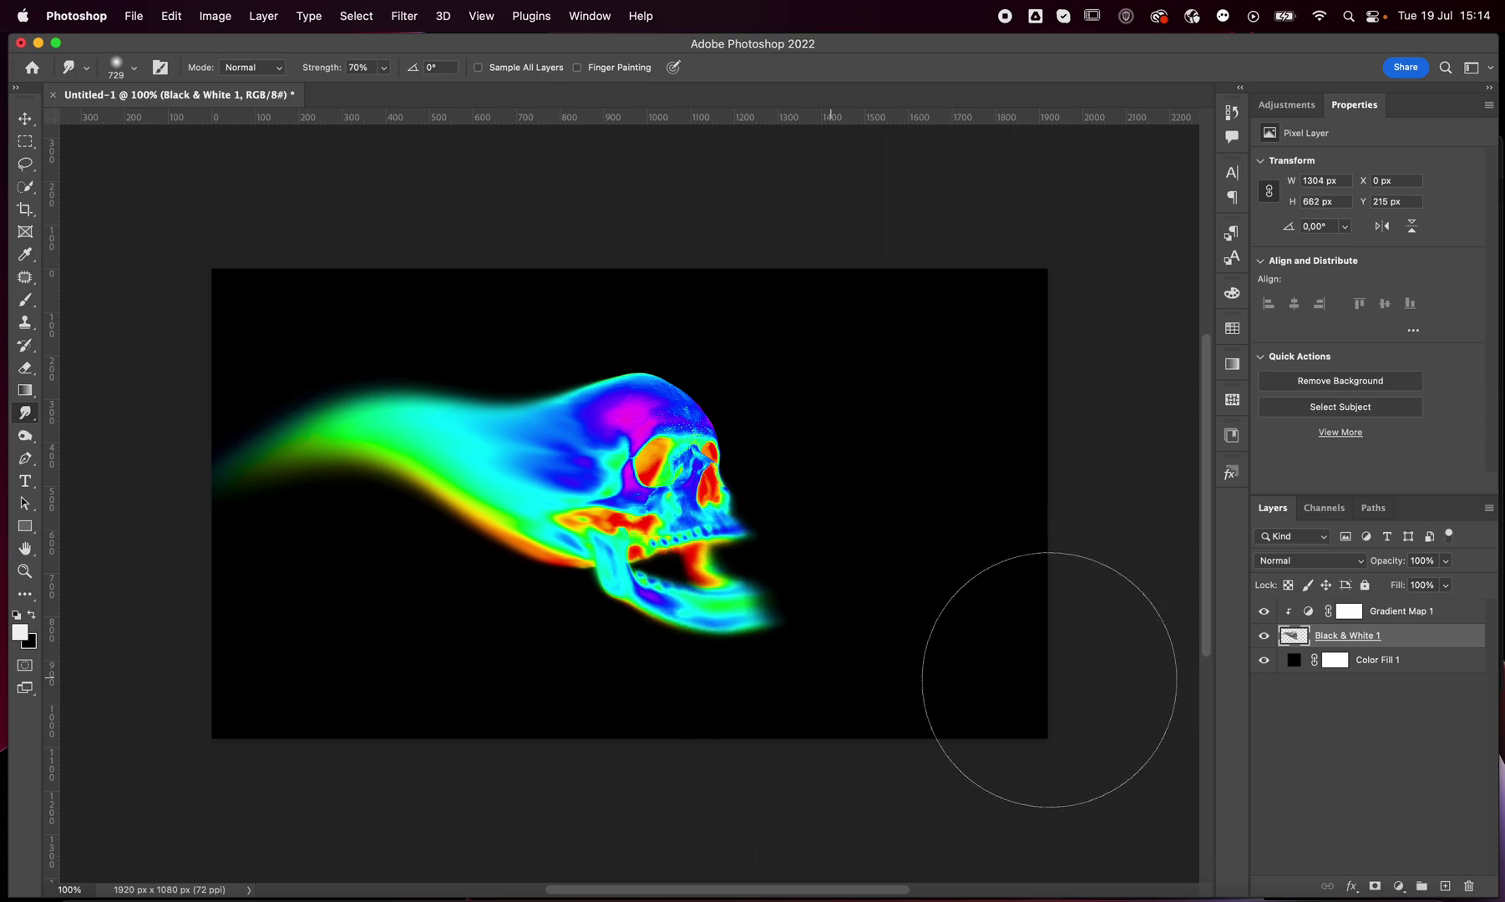
Smudge the jaw into a trail reaching the canvas's right edge
mouse_move(860, 661)
left_mouse_down()
mouse_move(959, 615)
mouse_move(1066, 661)
mouse_move(1139, 751)
left_mouse_up()
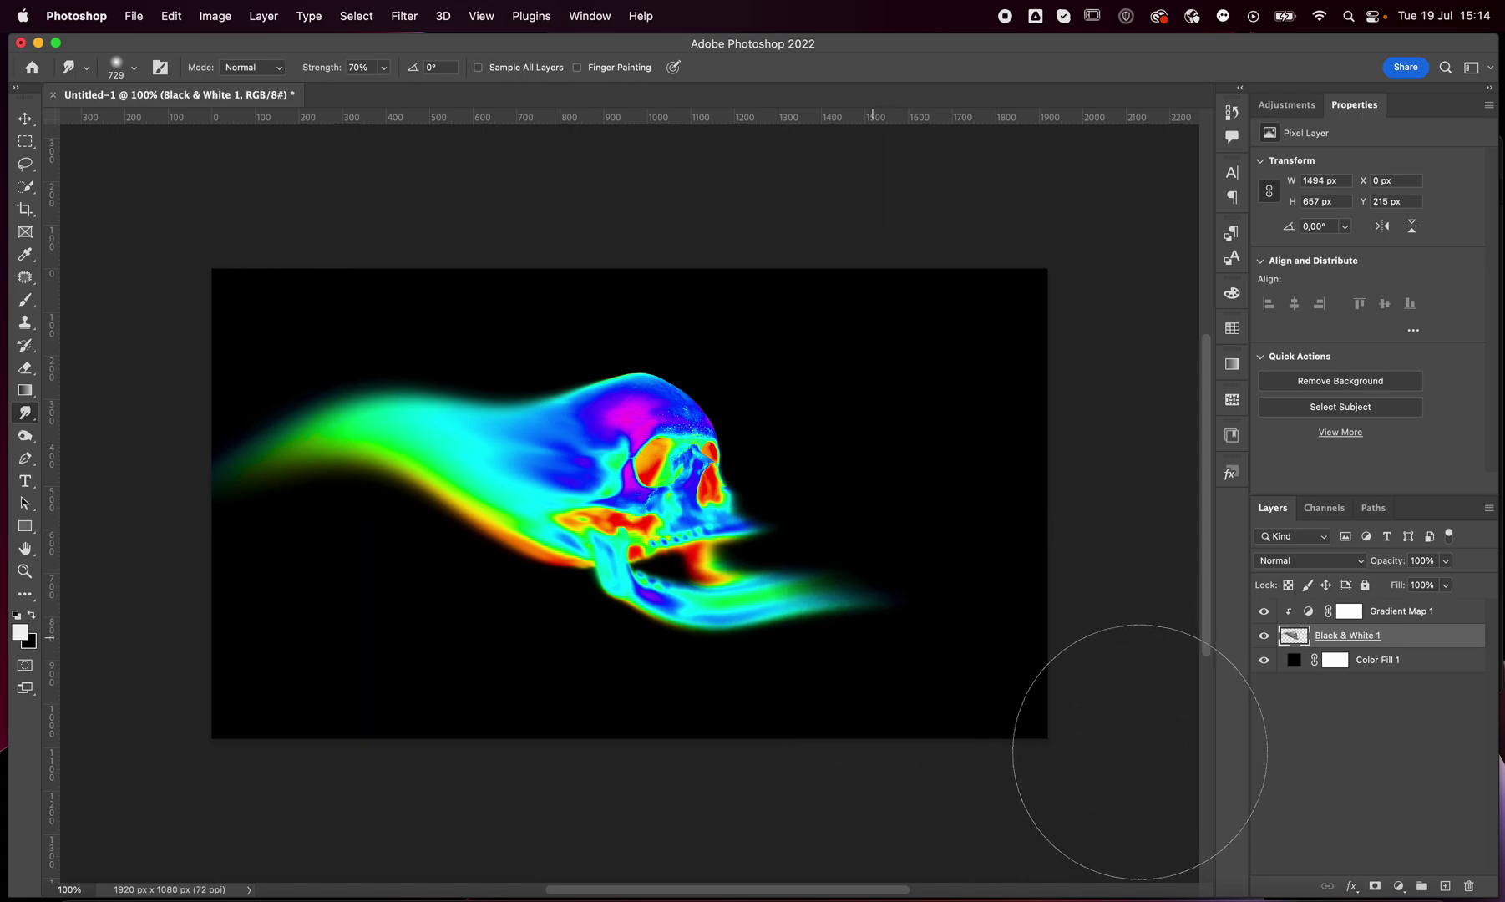
mouse_move(998, 662)
left_mouse_down()
mouse_move(1127, 742)
mouse_move(1202, 750)
mouse_move(1319, 710)
left_mouse_up()
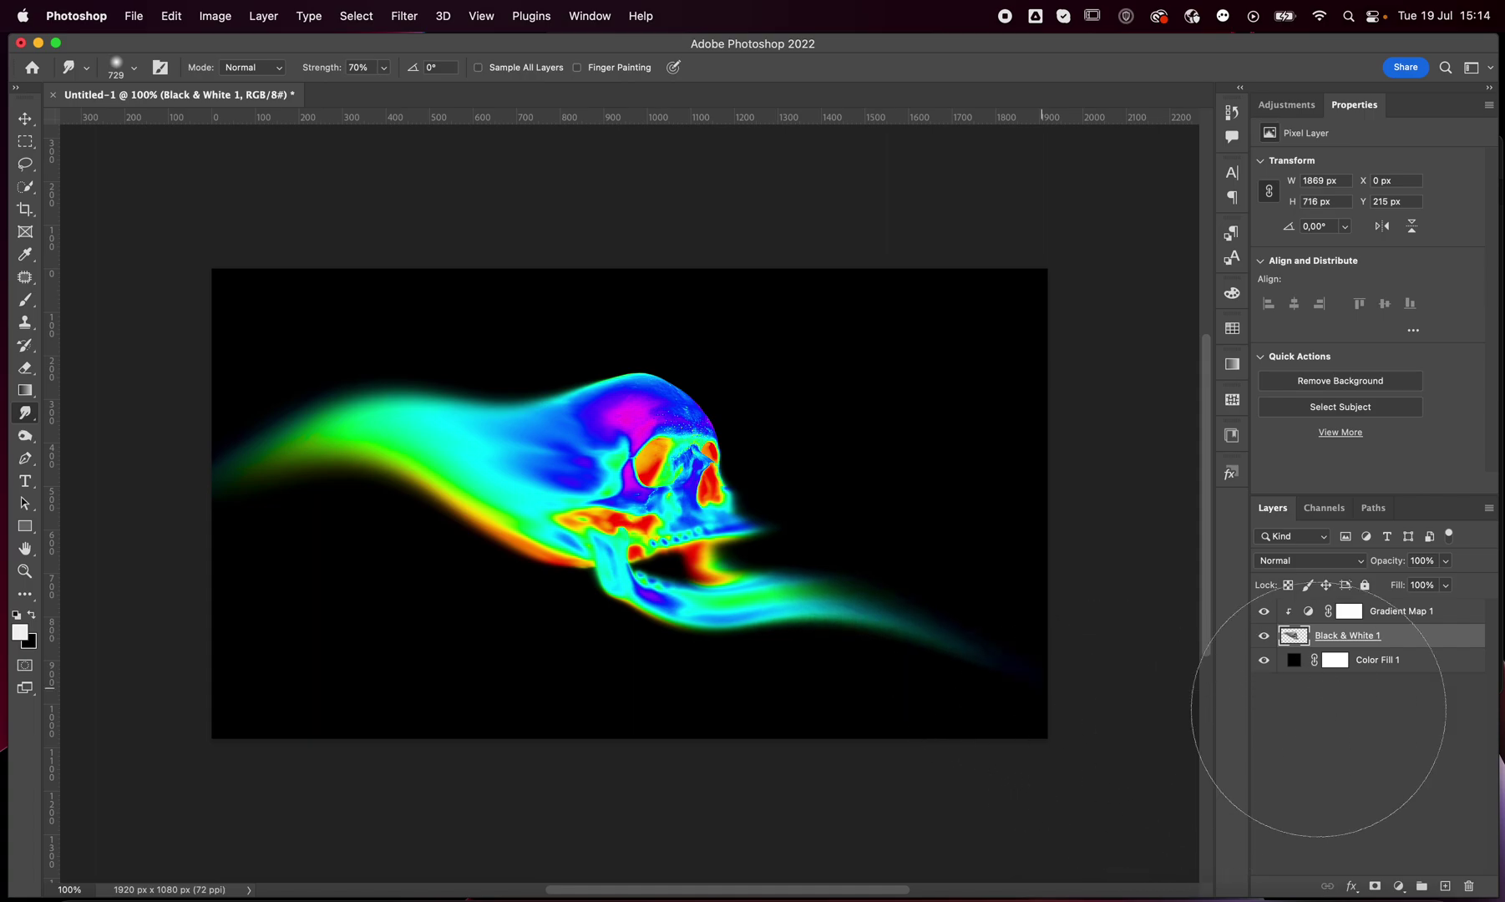
left_click_drag(991, 665, 1209, 655)
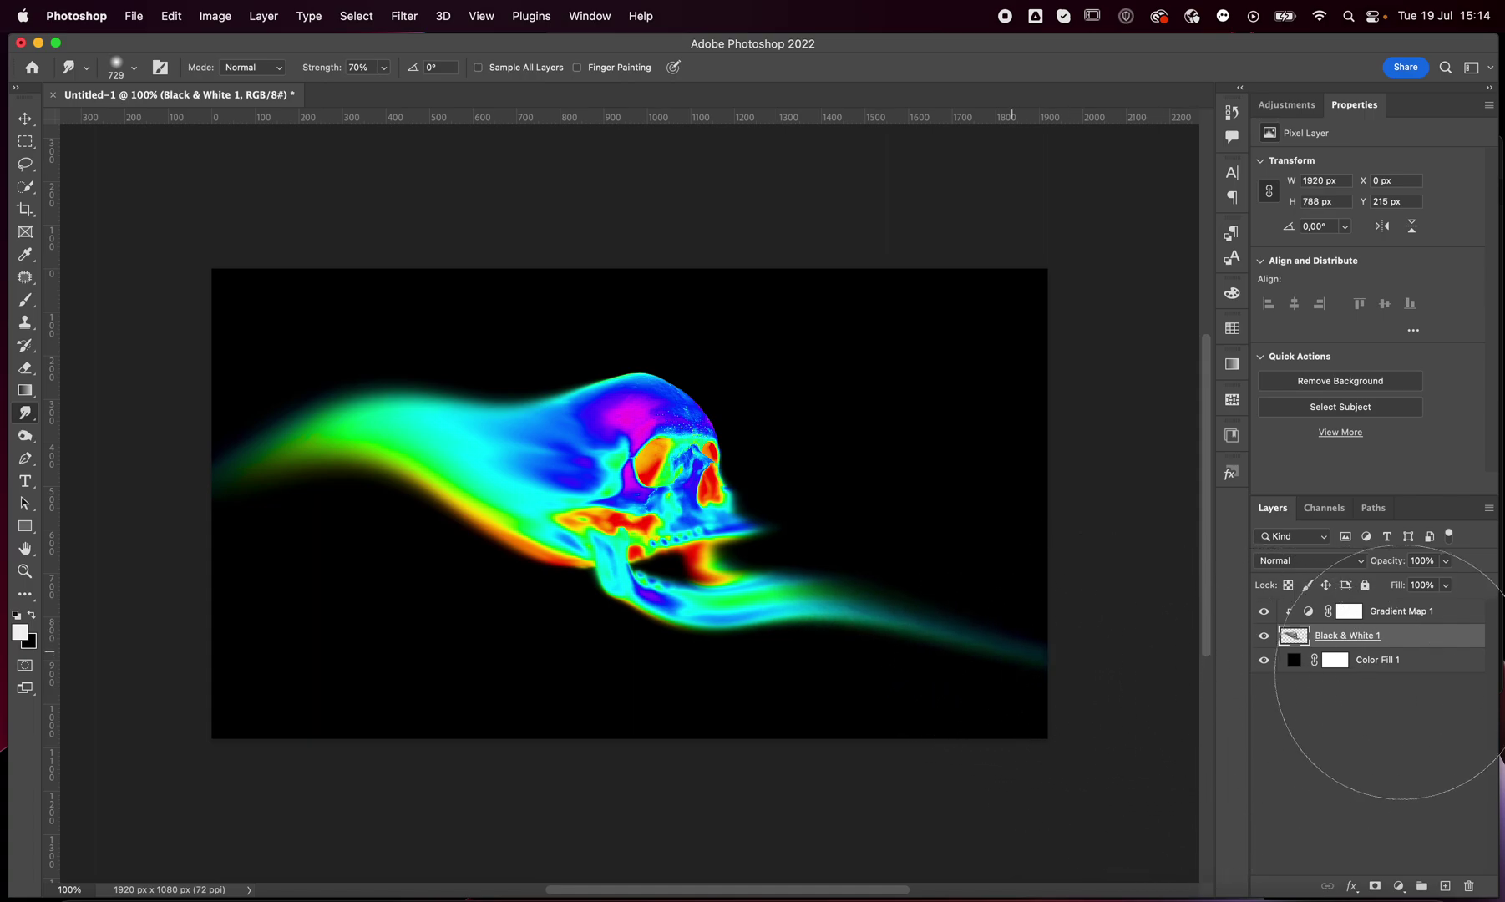
Group Gradient Map 1 and Black & White 1, duplicate and merge the copy, then hide Group 1
key("v")
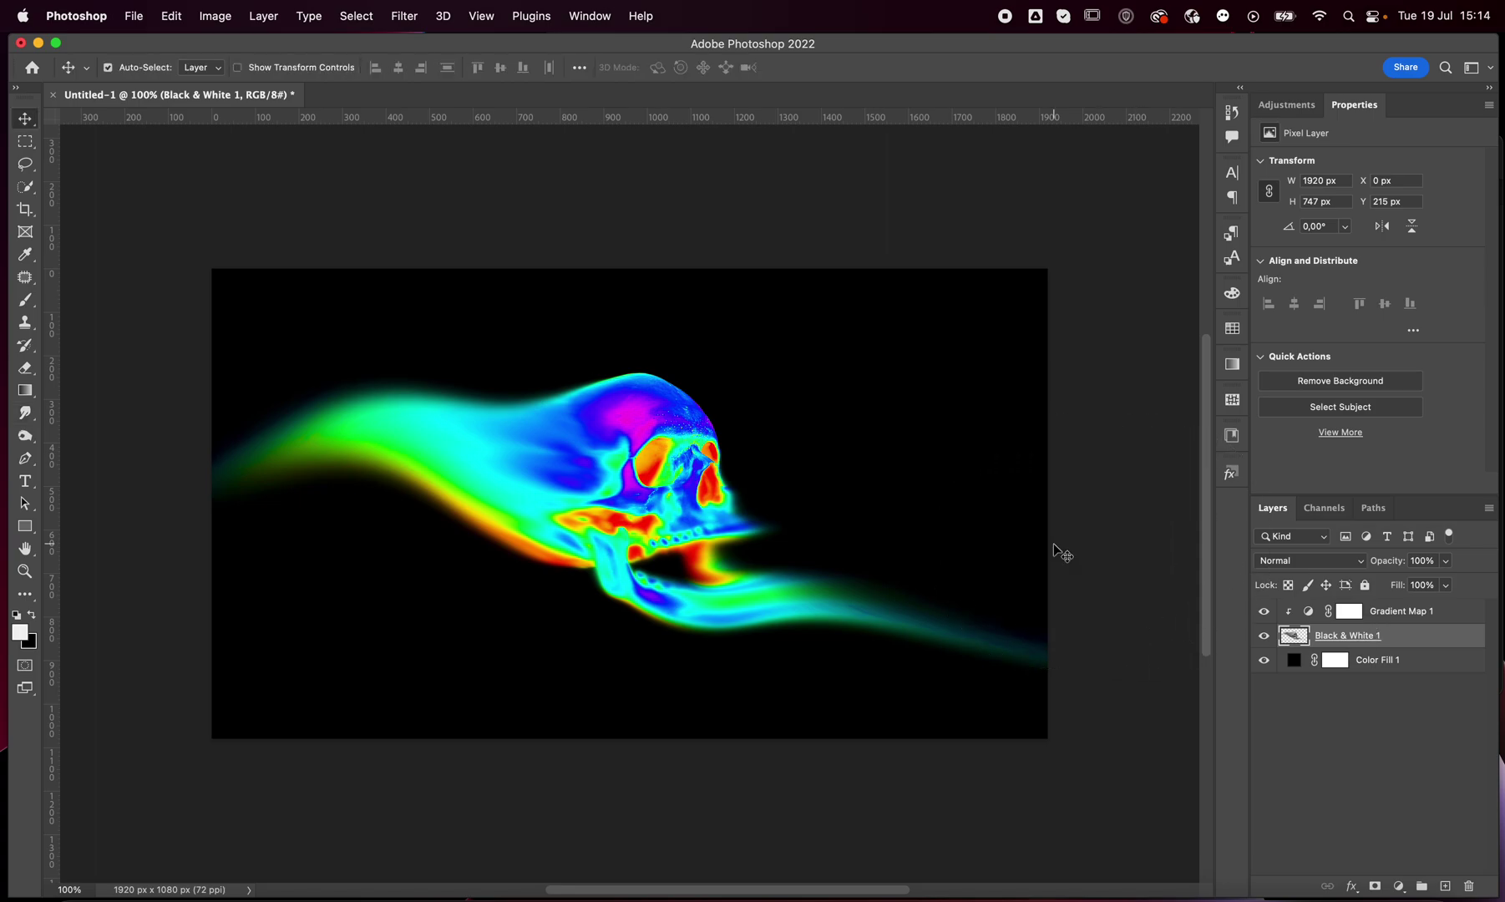
left_click(1391, 613)
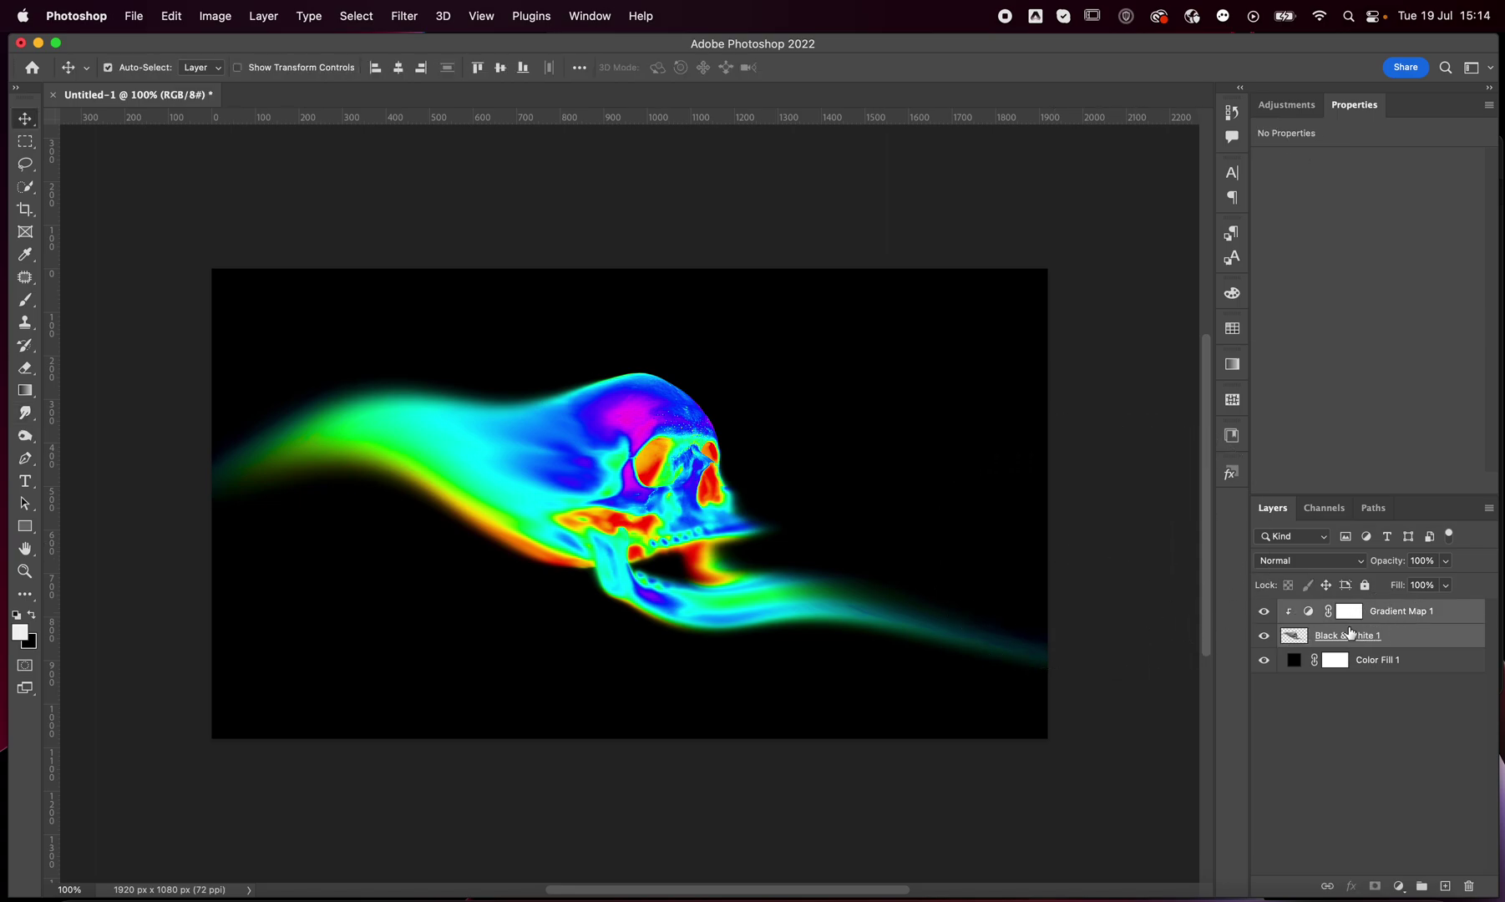
key("super+g")
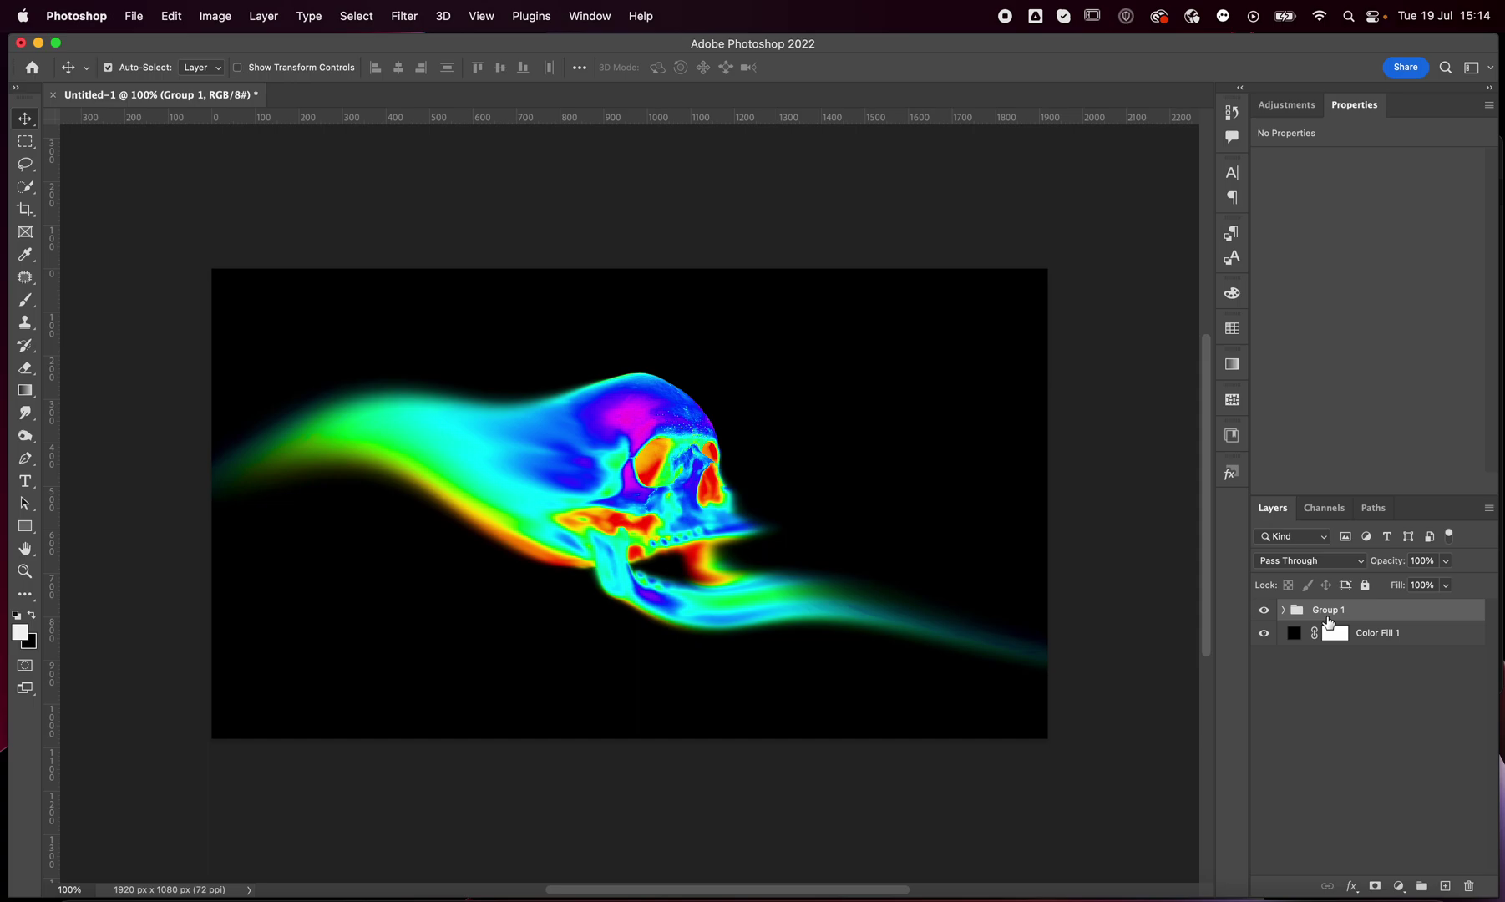
key("super+j")
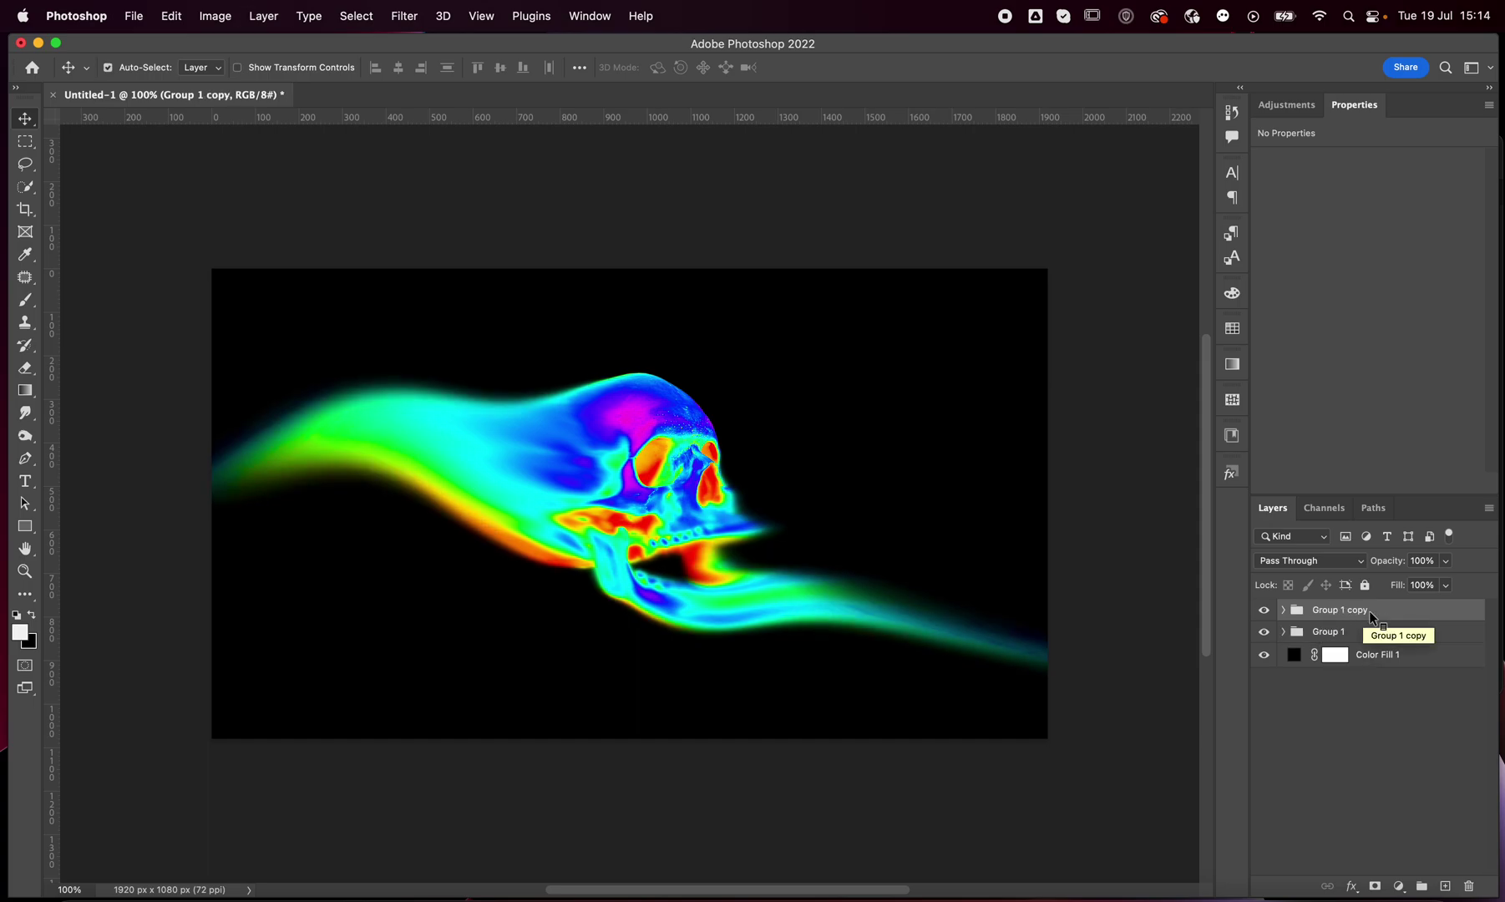
right_click(1370, 614)
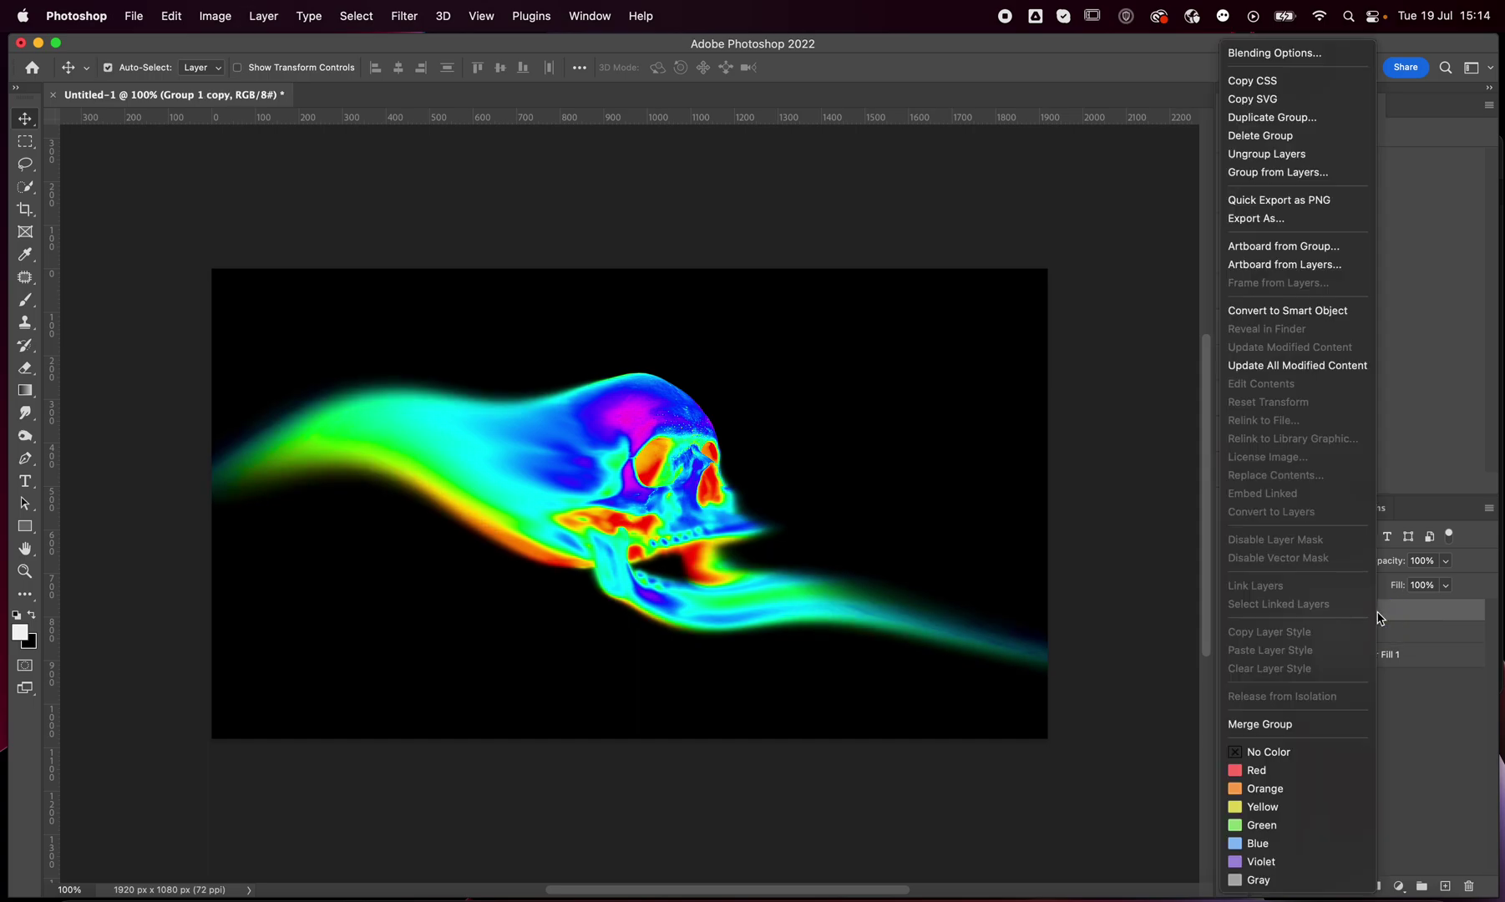
left_click(1257, 723)
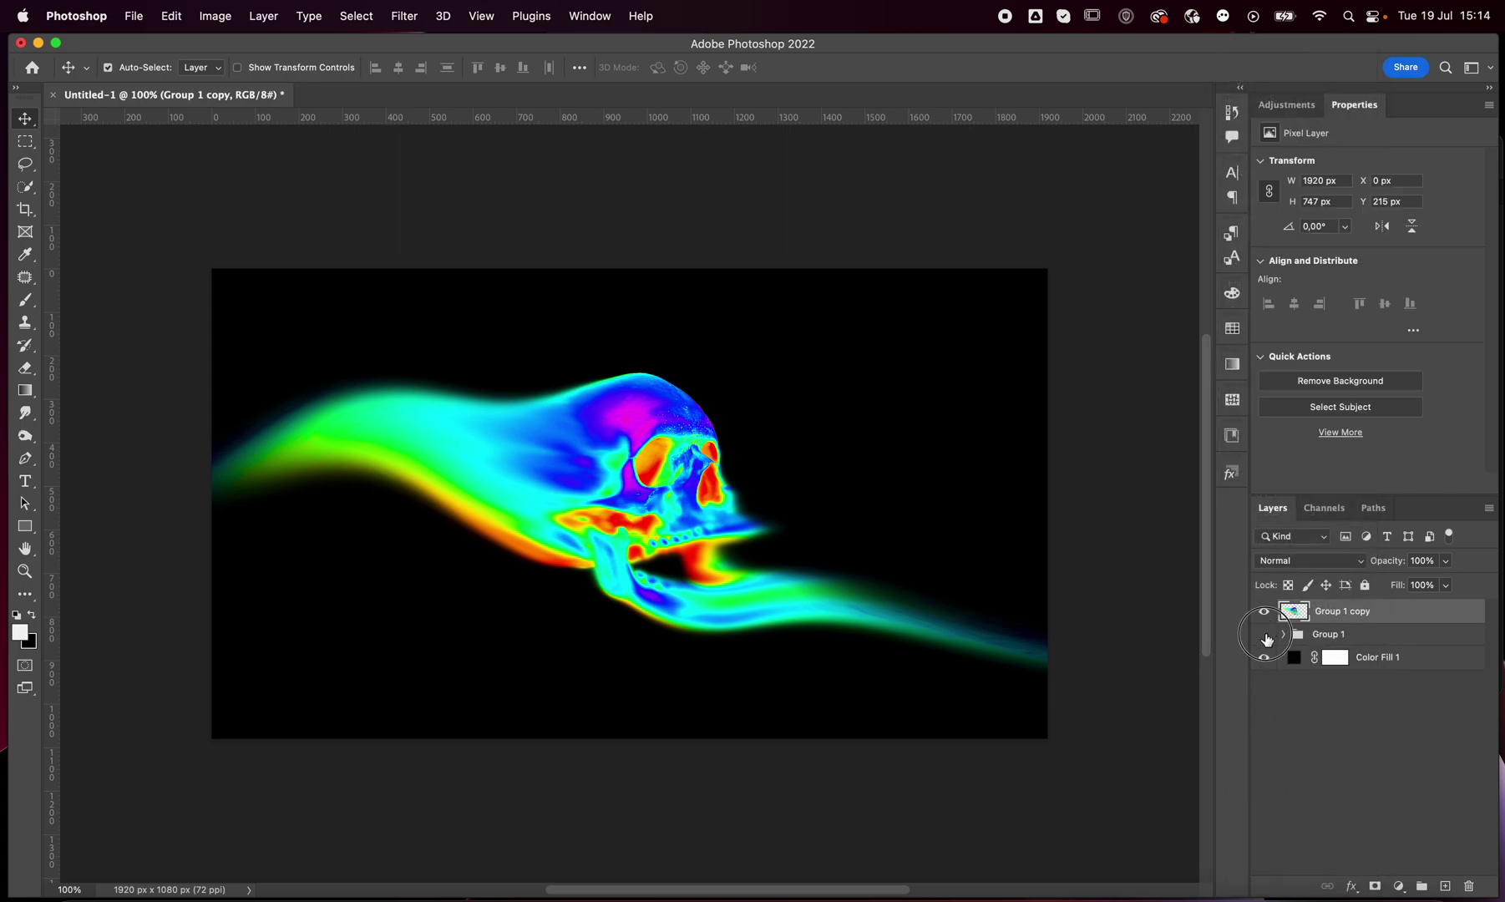
left_click(1264, 634)
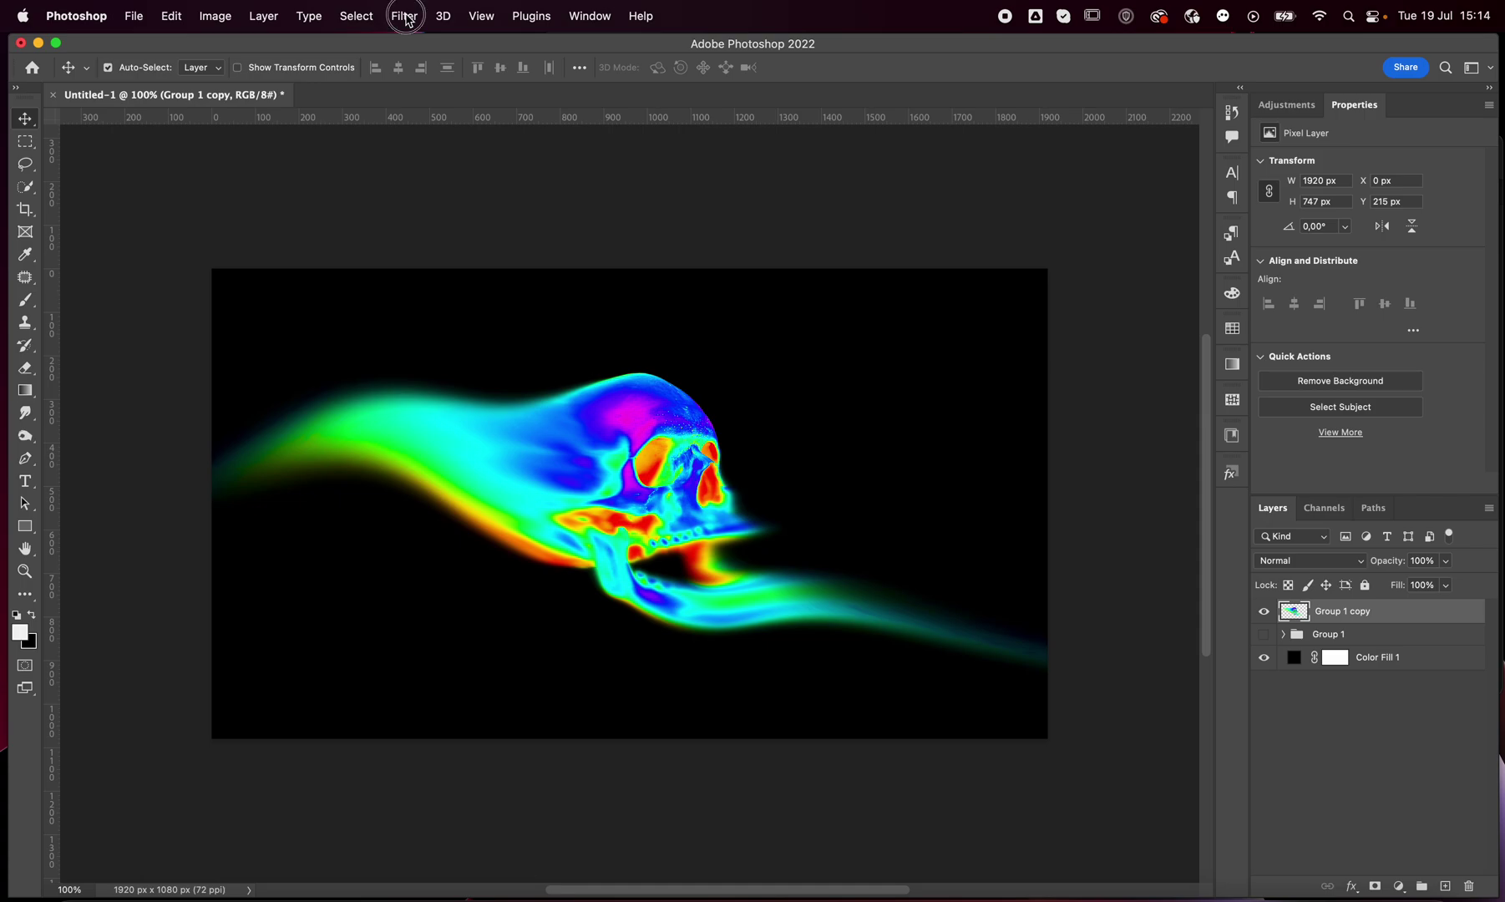
Add 7% Uniform monochromatic noise to the merged Group 1 copy layer
left_click(405, 17)
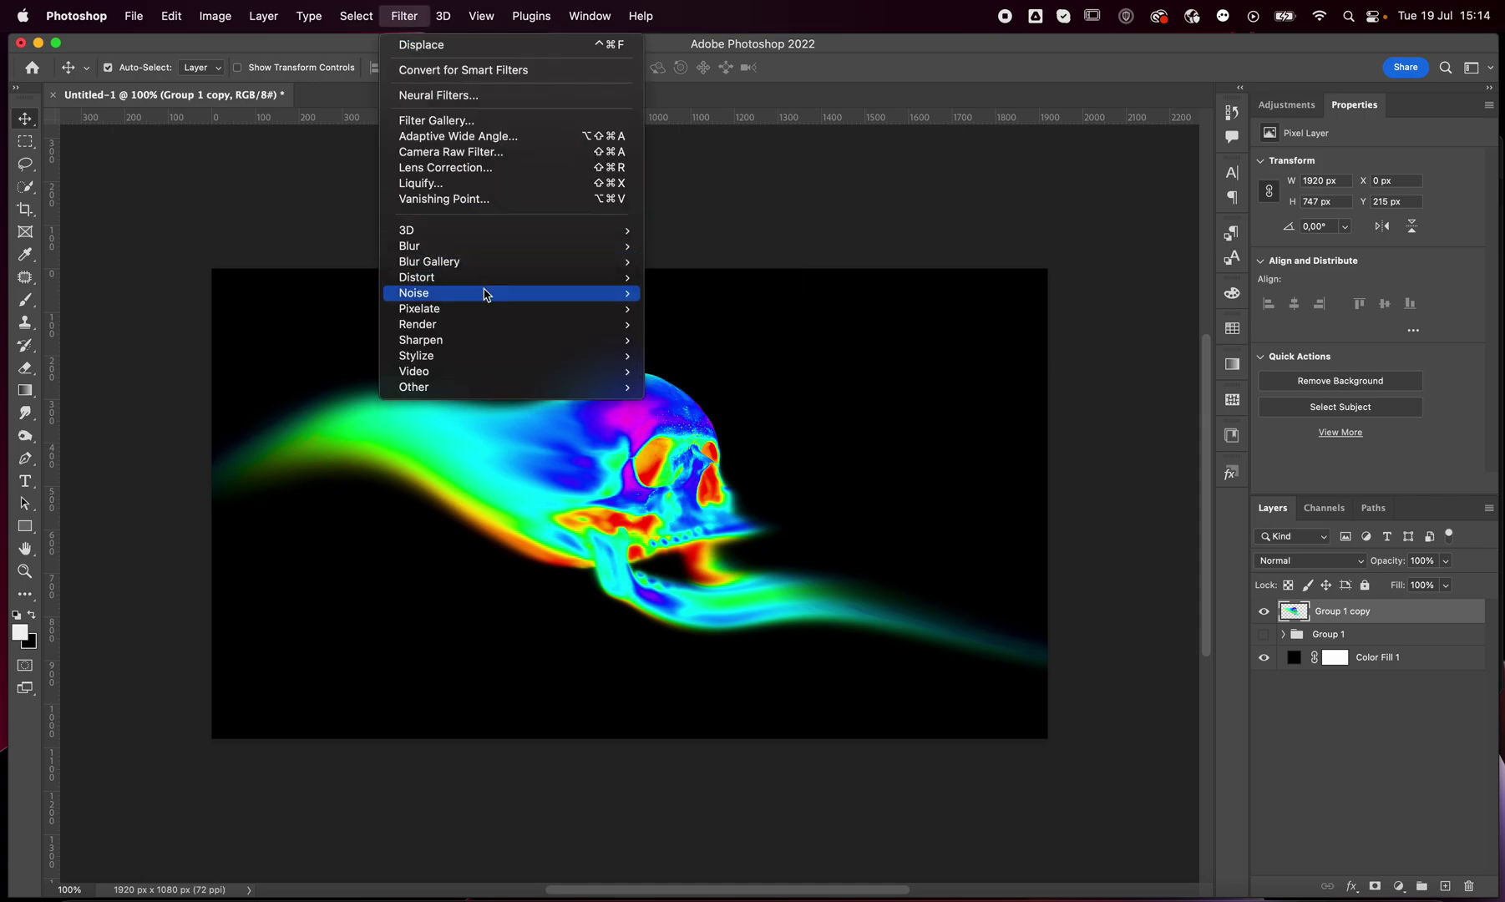
mouse_move(487, 294)
left_click(708, 292)
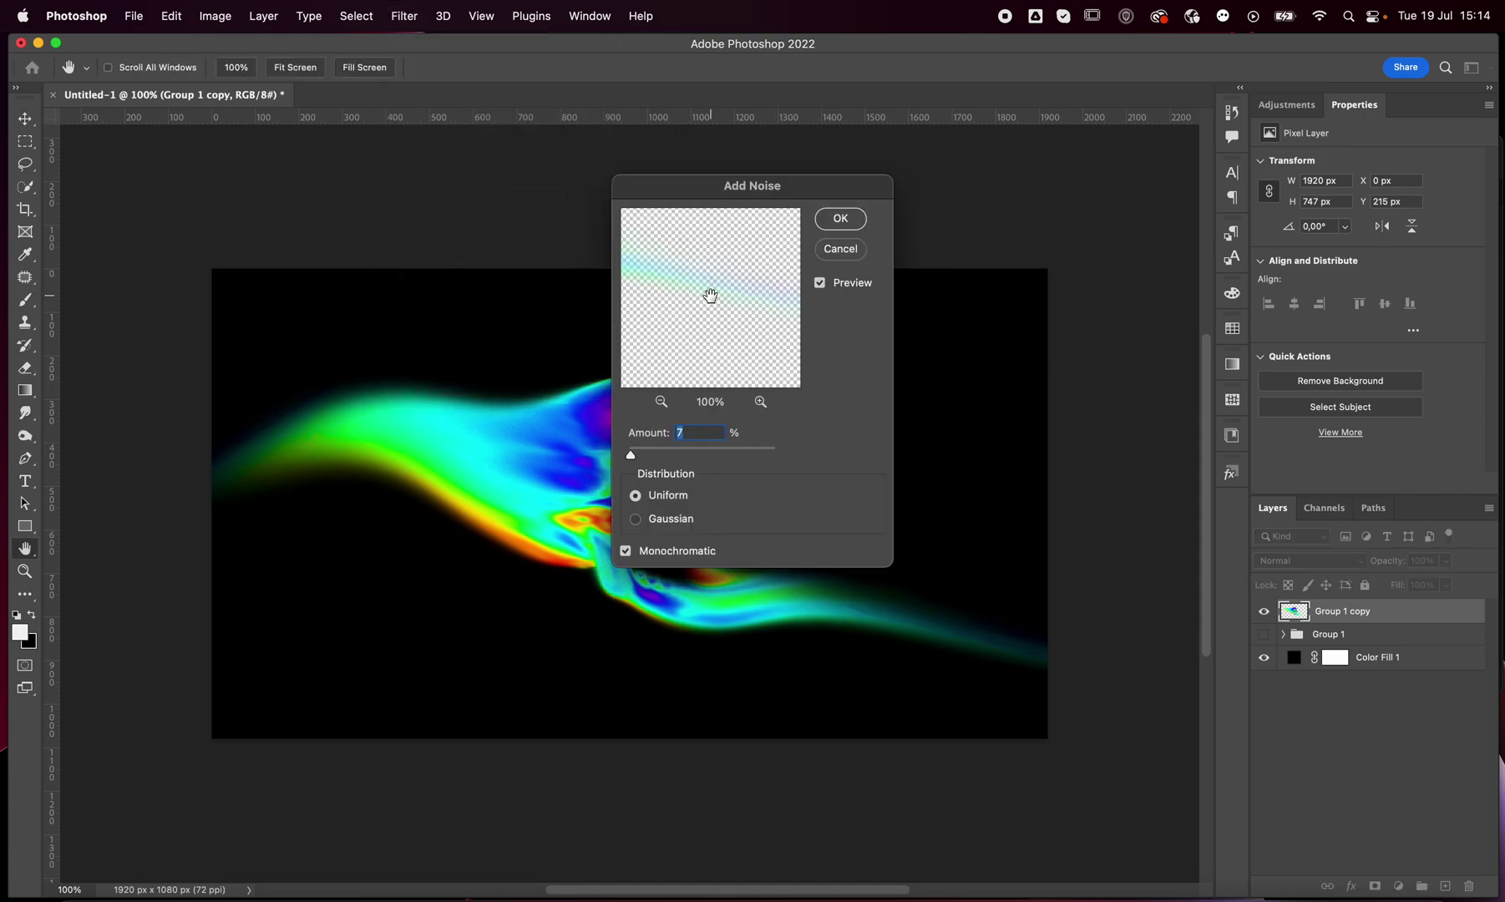
left_click_drag(689, 186, 921, 188)
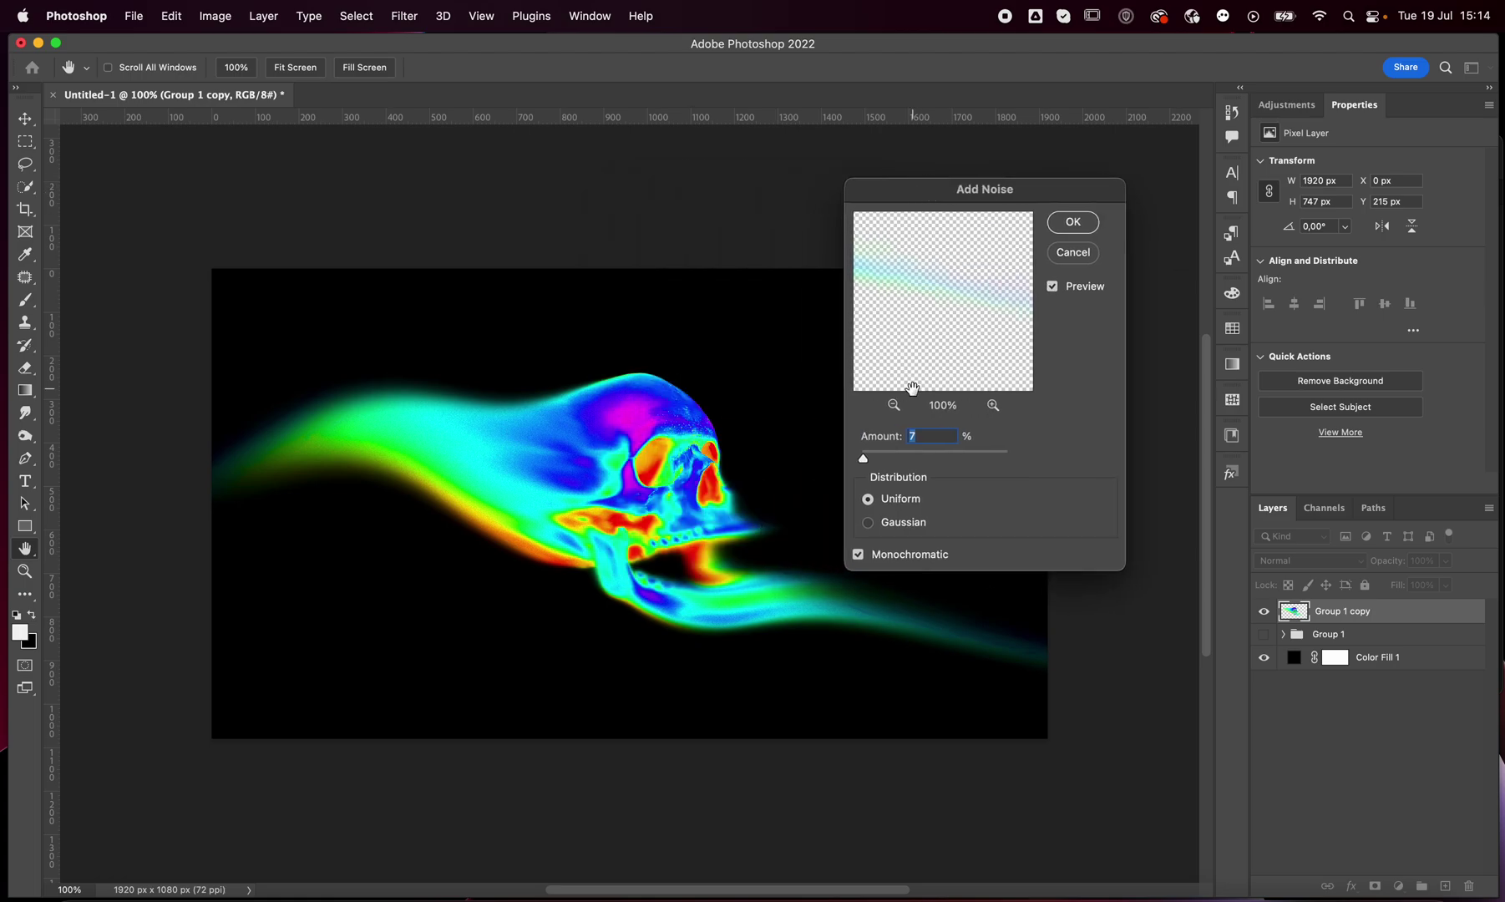
left_click(712, 622)
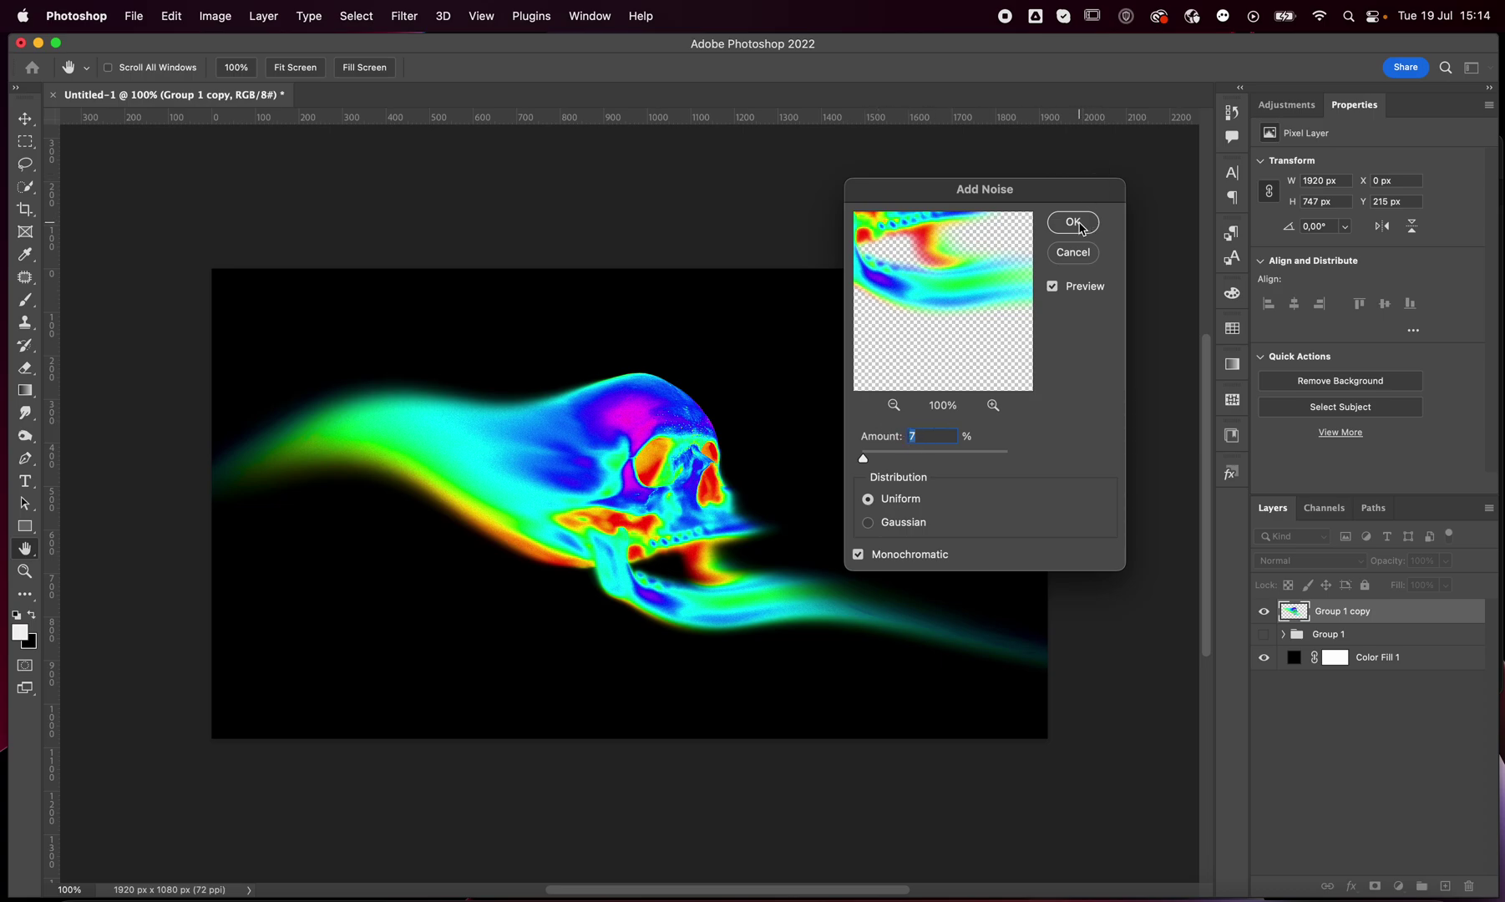
left_click(1073, 222)
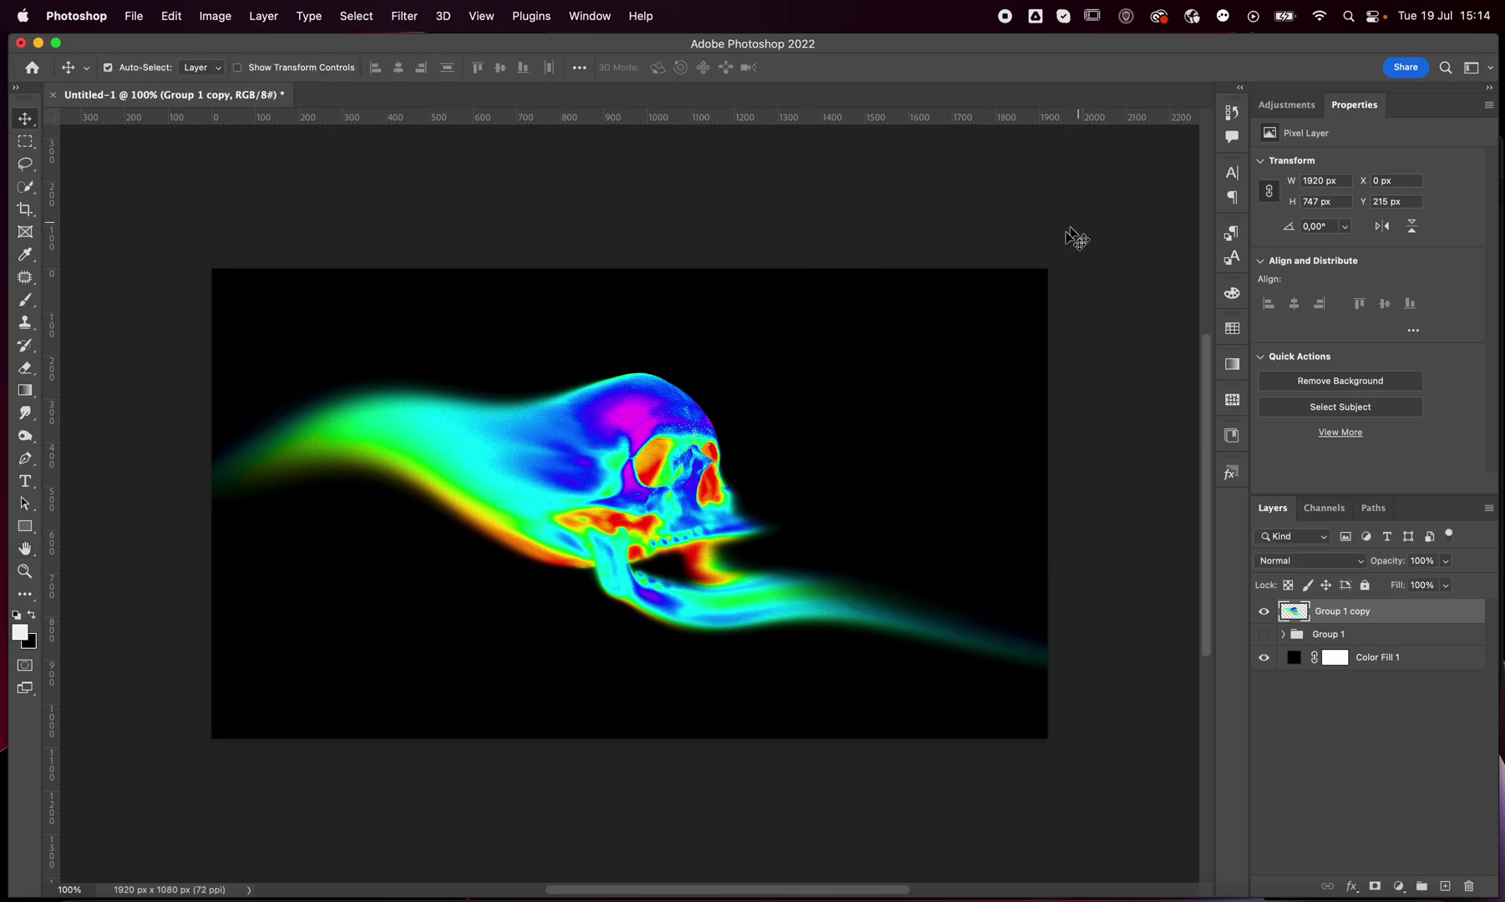
Zoom in closely on the noisy skull, then zoom back out to the whole canvas
key("z")
mouse_move(727, 437)
left_mouse_down()
mouse_move(829, 447)
mouse_move(745, 435)
left_mouse_up()
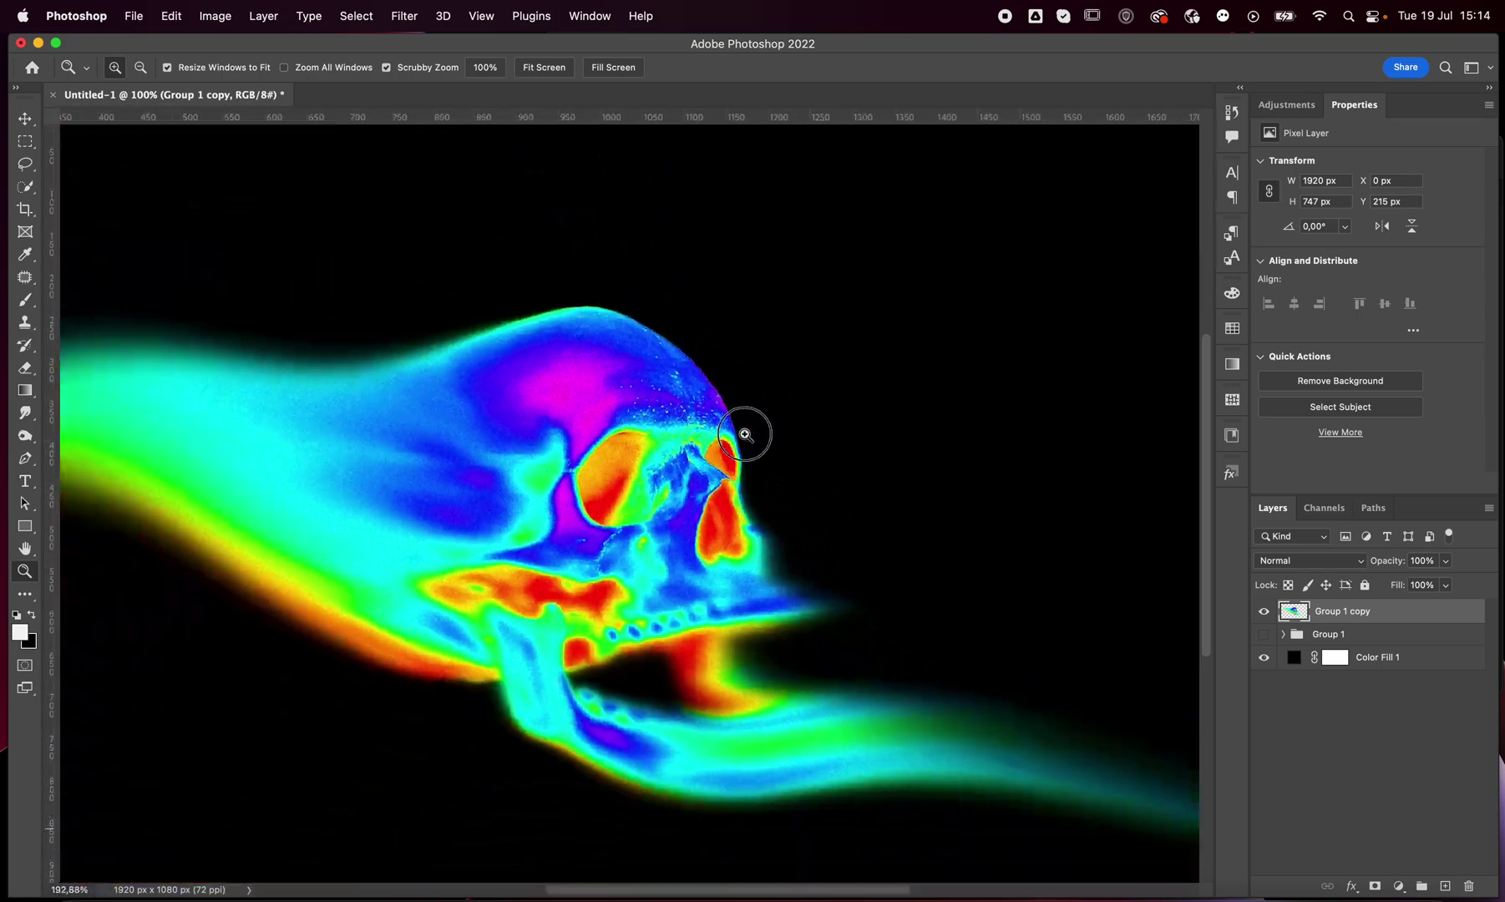
left_click(745, 435, "alt")
left_click(506, 448, "alt")
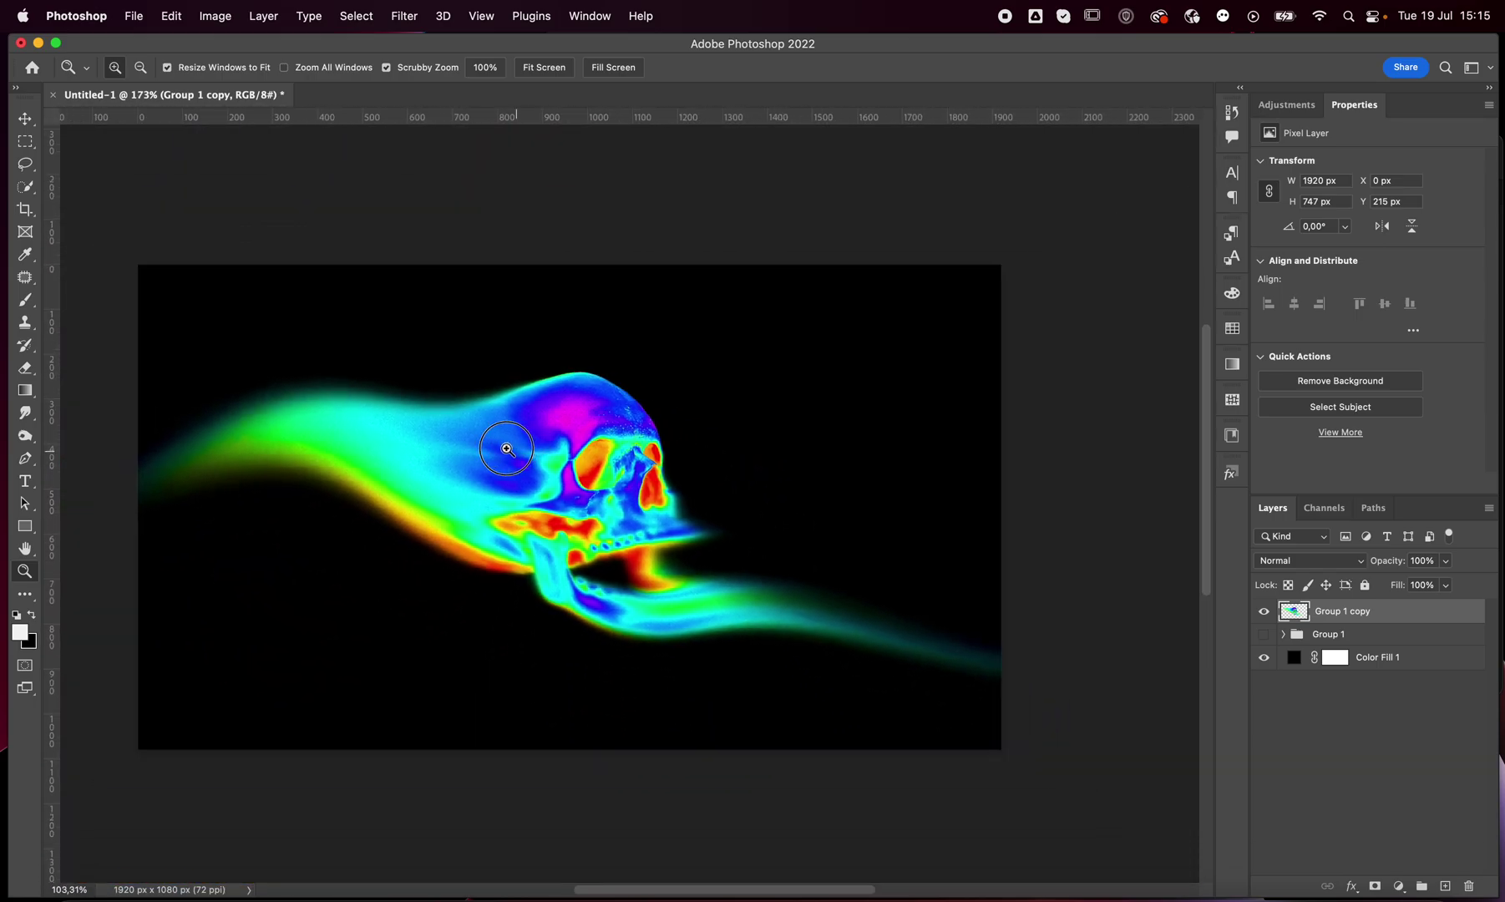
left_click(506, 448, "alt")
Show the original Group 1, hide Group 1 copy, and select Gradient Map 1 inside Group 1
key("v")
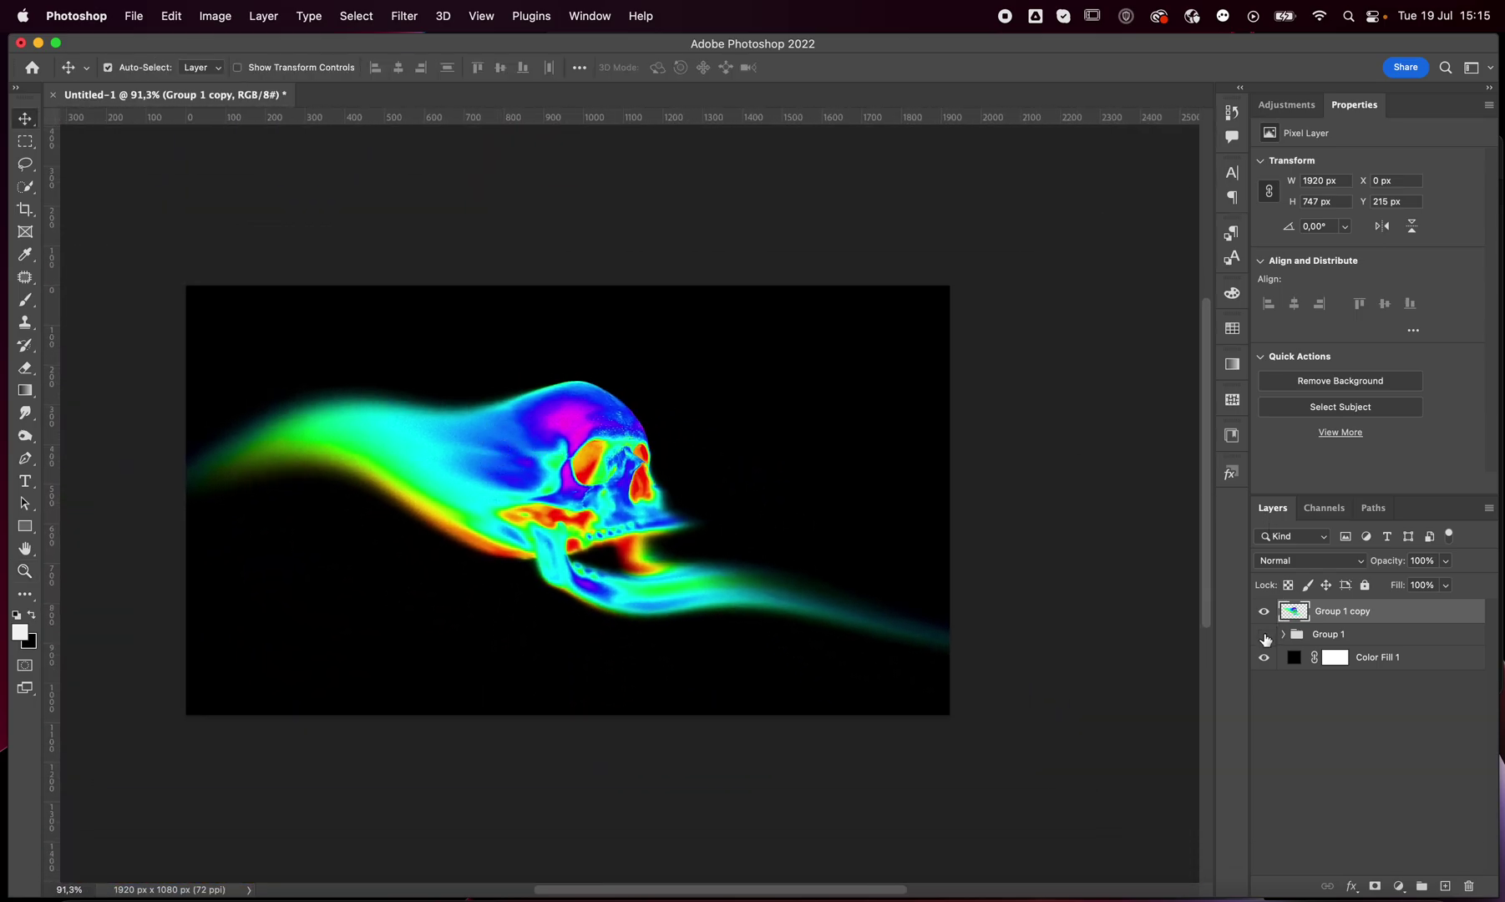
left_click(1264, 635)
left_click(1265, 612)
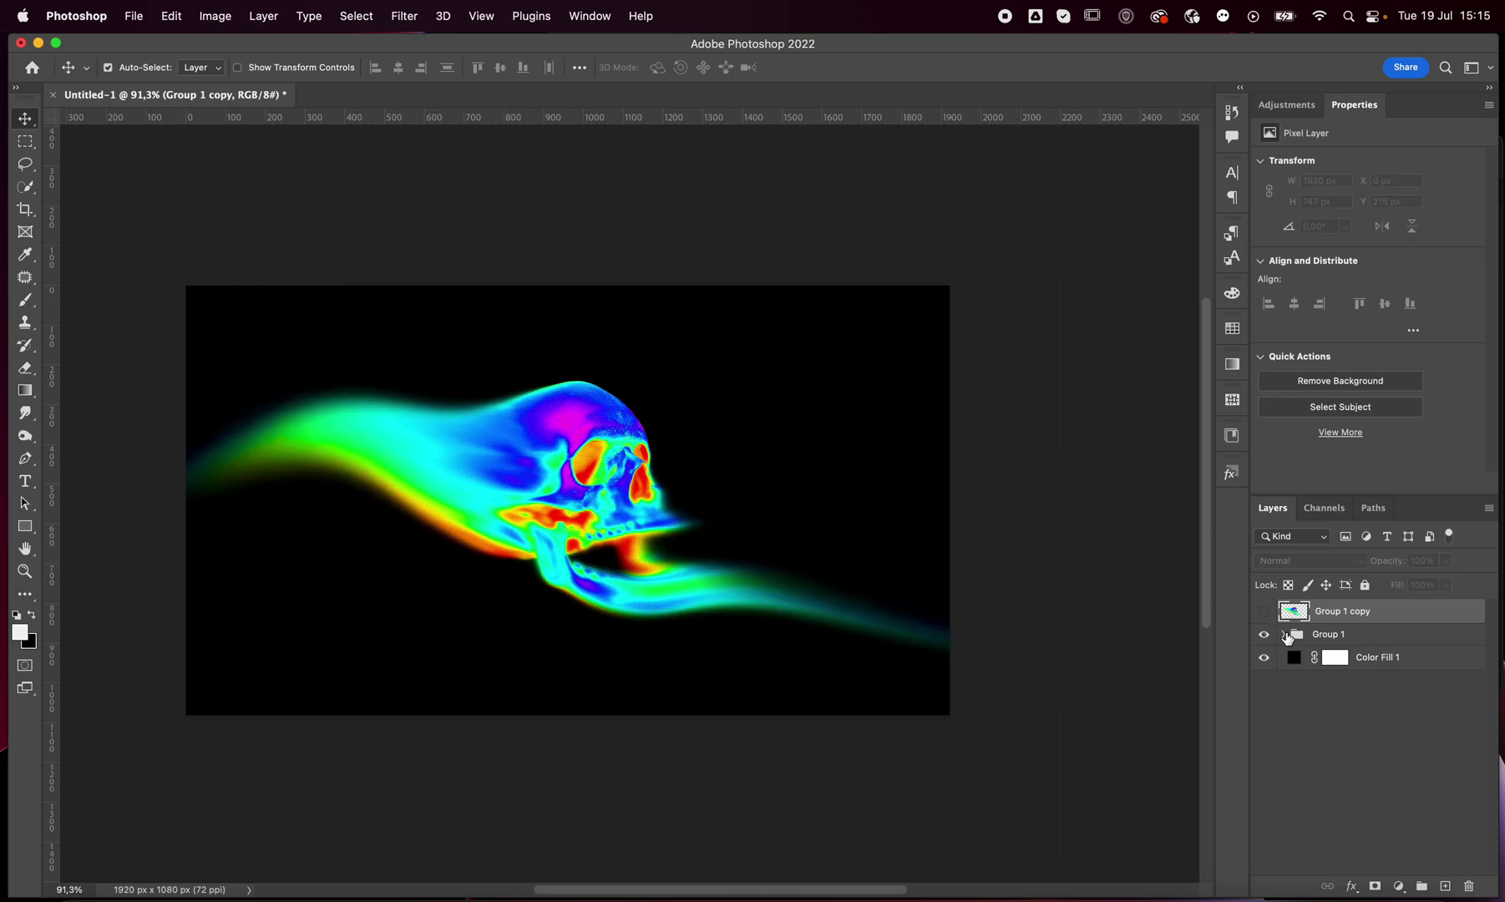
left_click(1286, 635)
left_click(1402, 659)
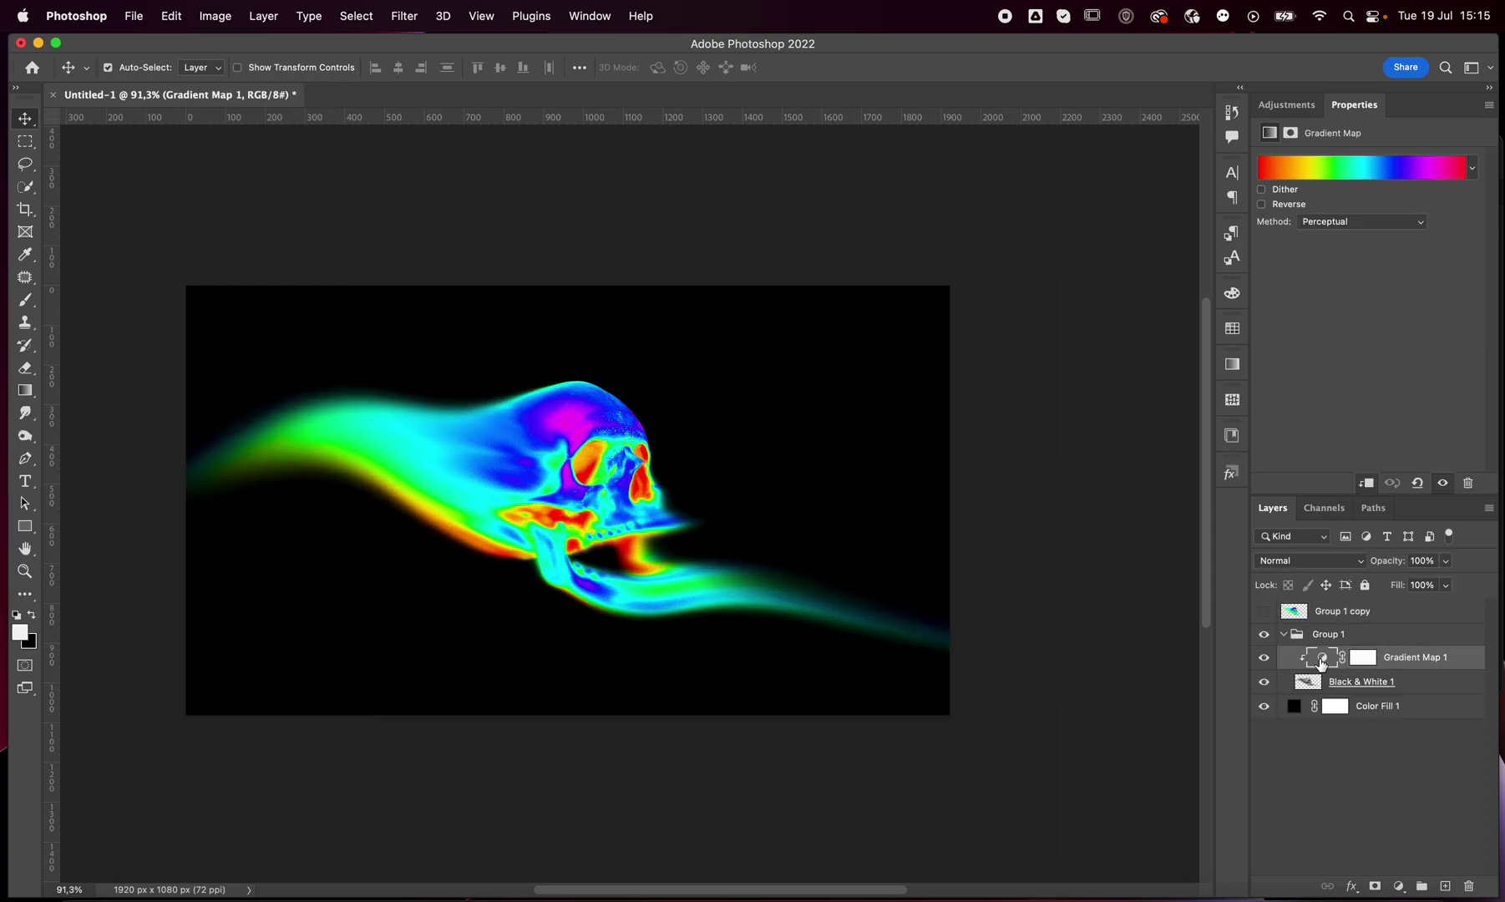
Apply the GRADIENTMAP-FREEBIE-4 and GRADIENTMAP-FREEBIE-5 presets to Gradient Map 1
left_click(1356, 167)
scroll(887, 119, "down", 10)
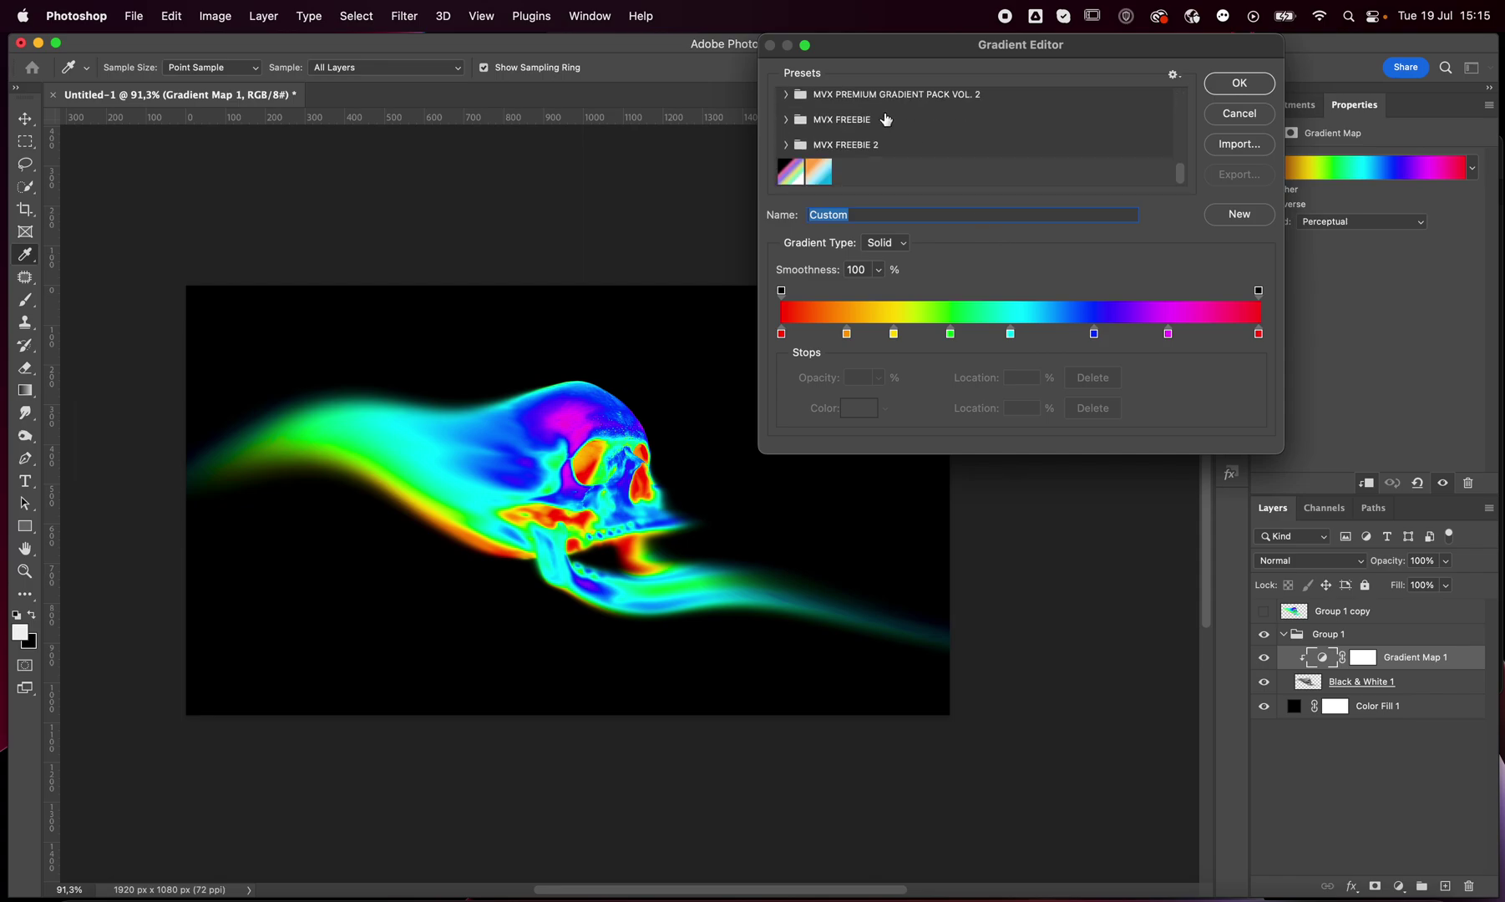
left_click(786, 119)
left_click(901, 151)
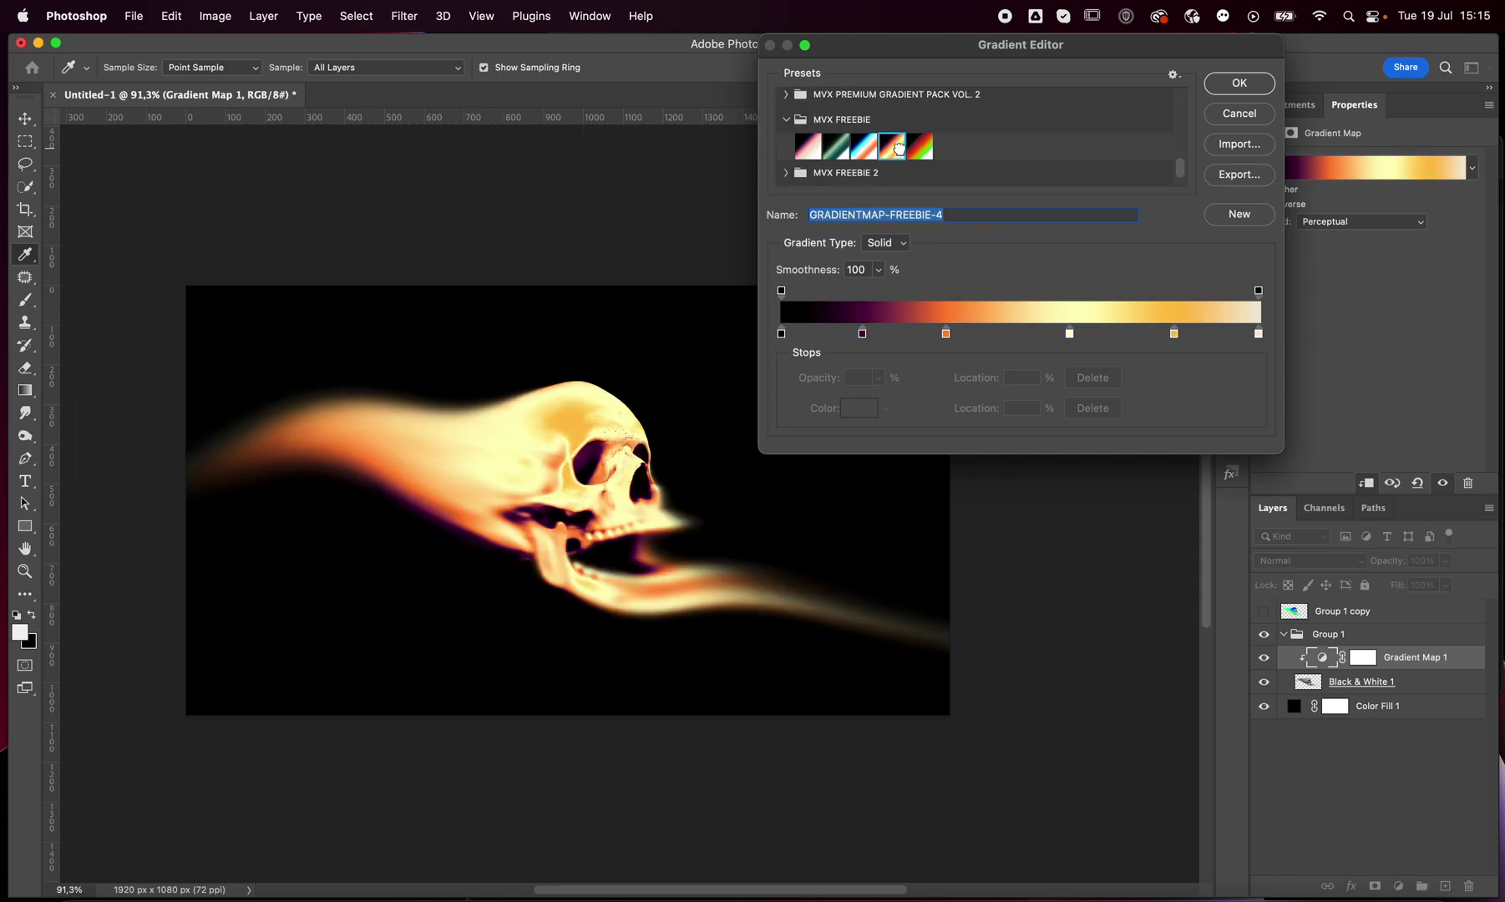
left_click(920, 147)
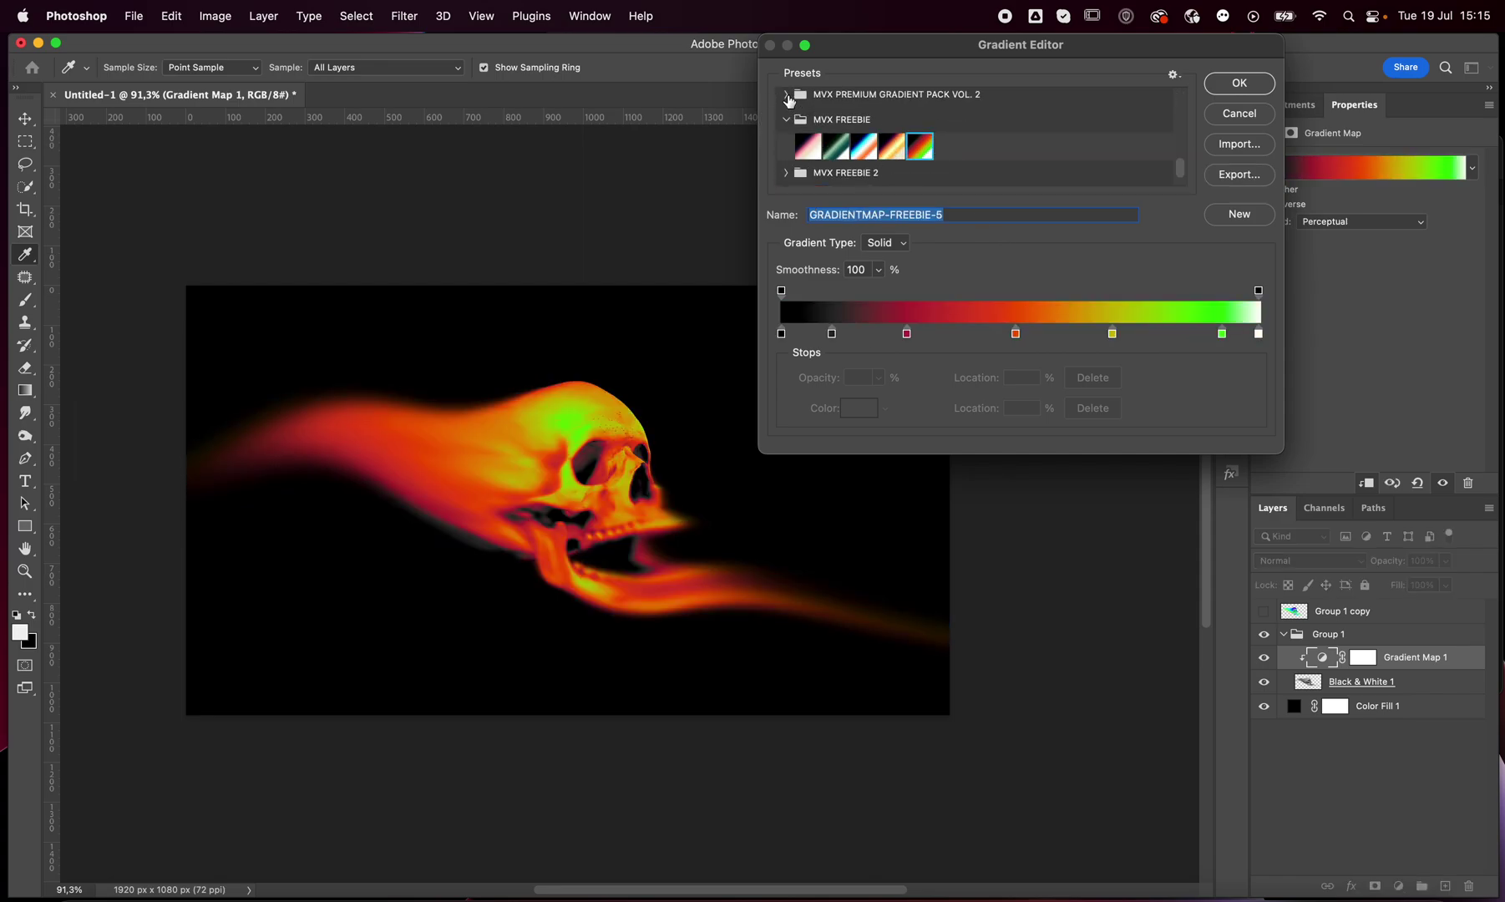
Try MVX Premium Gradient Pack Vol. 2 presets, from red and cream to yellow fire
scroll(808, 112, "up", 2)
left_click(808, 121)
left_click(838, 152)
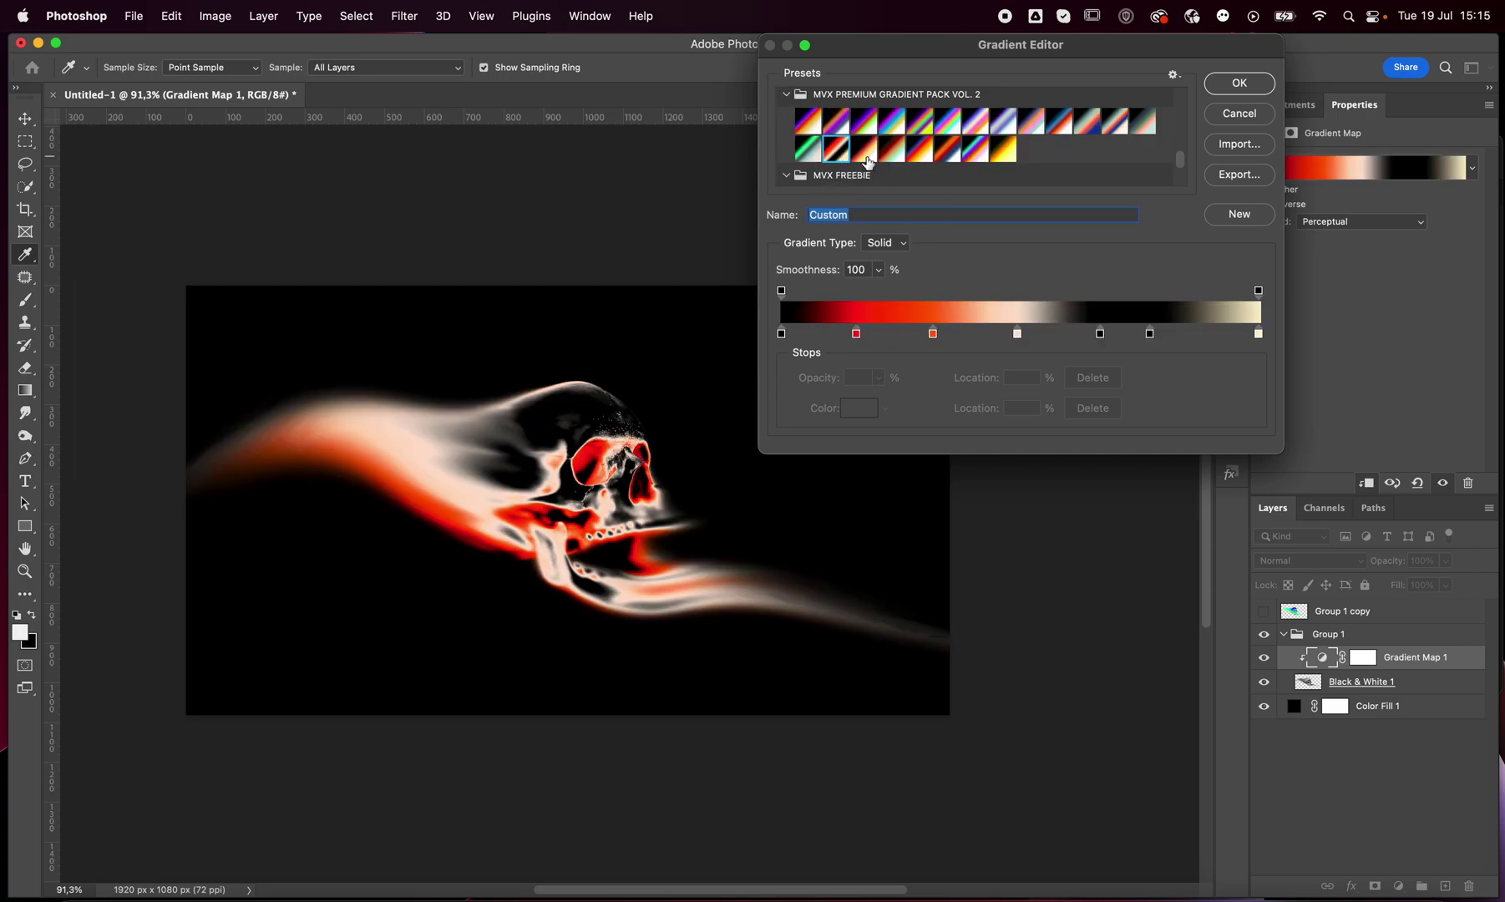
left_click(892, 152)
left_click(921, 154)
left_click(949, 154)
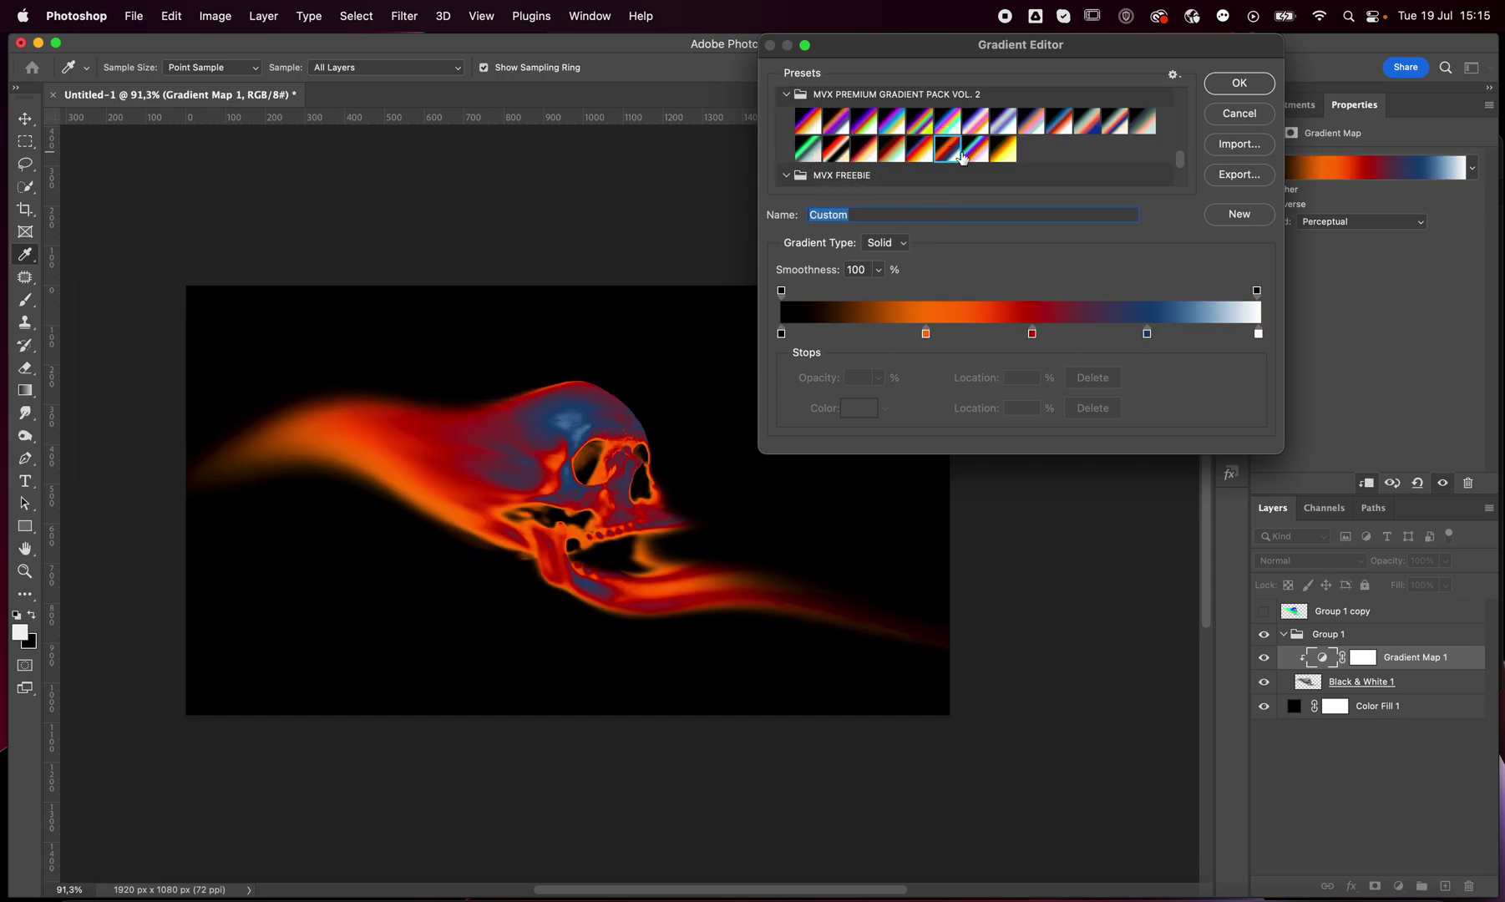
left_click(979, 155)
left_click(1003, 152)
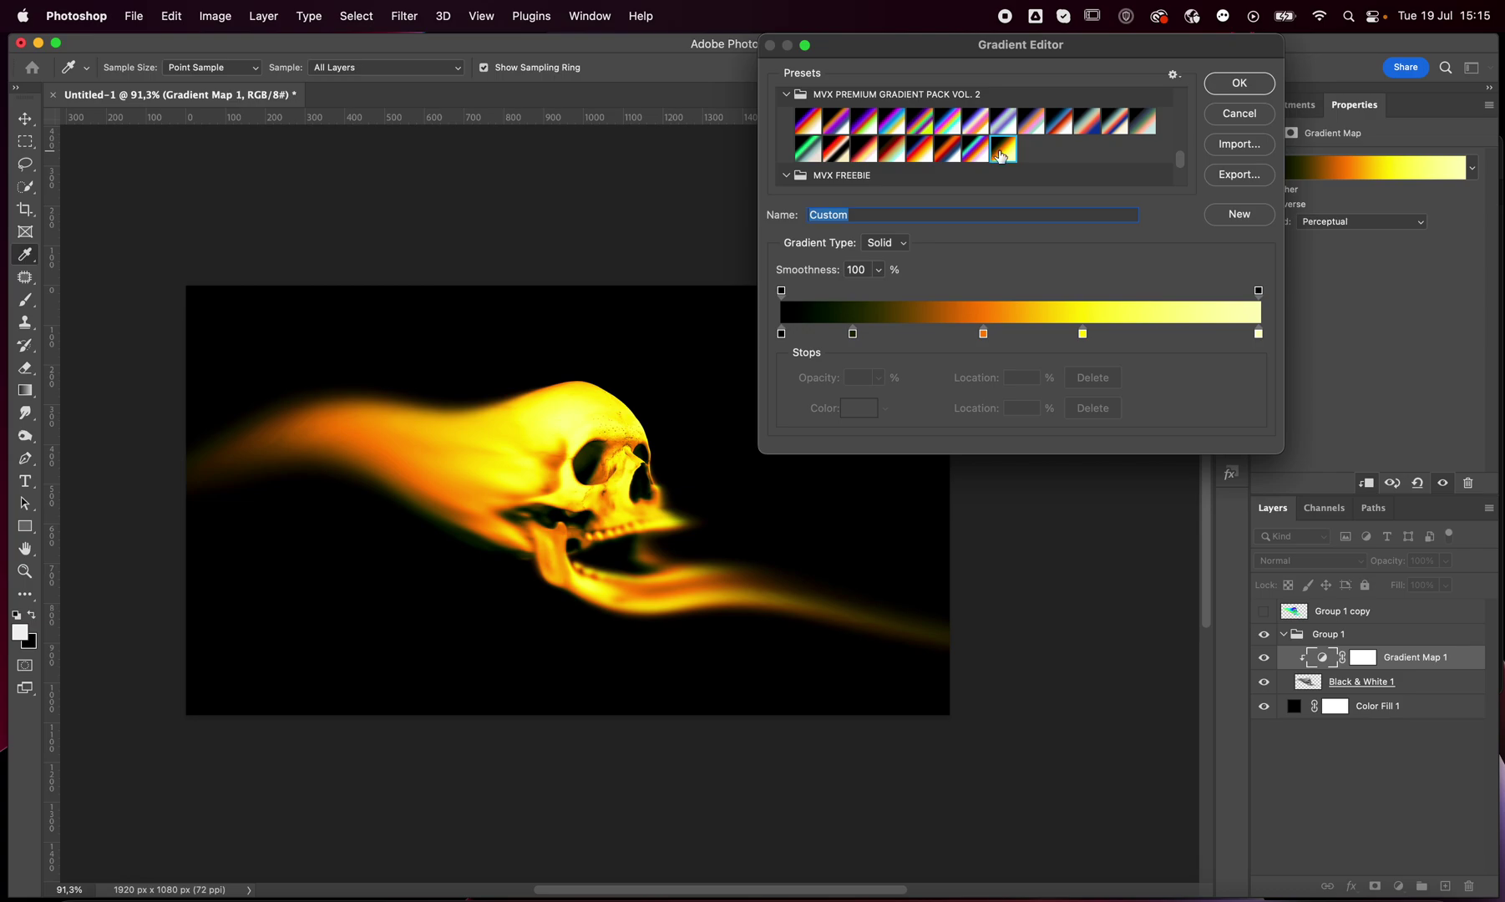
Try the next row of premium presets, ending on the purple and mint gradient
left_click(808, 125)
left_click(837, 125)
left_click(865, 126)
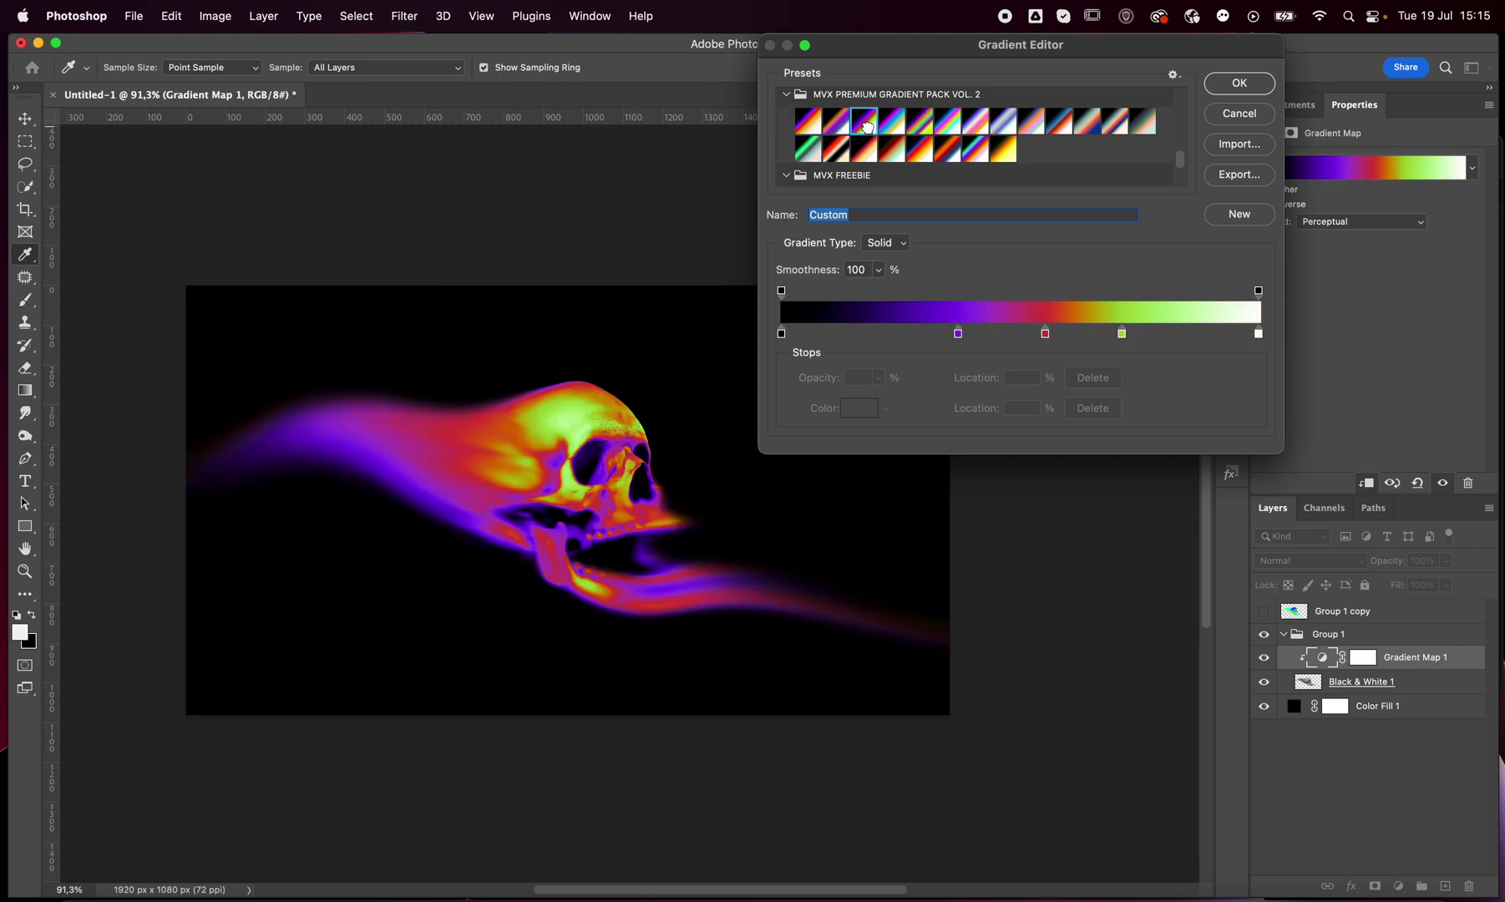
left_click(896, 126)
left_click(921, 124)
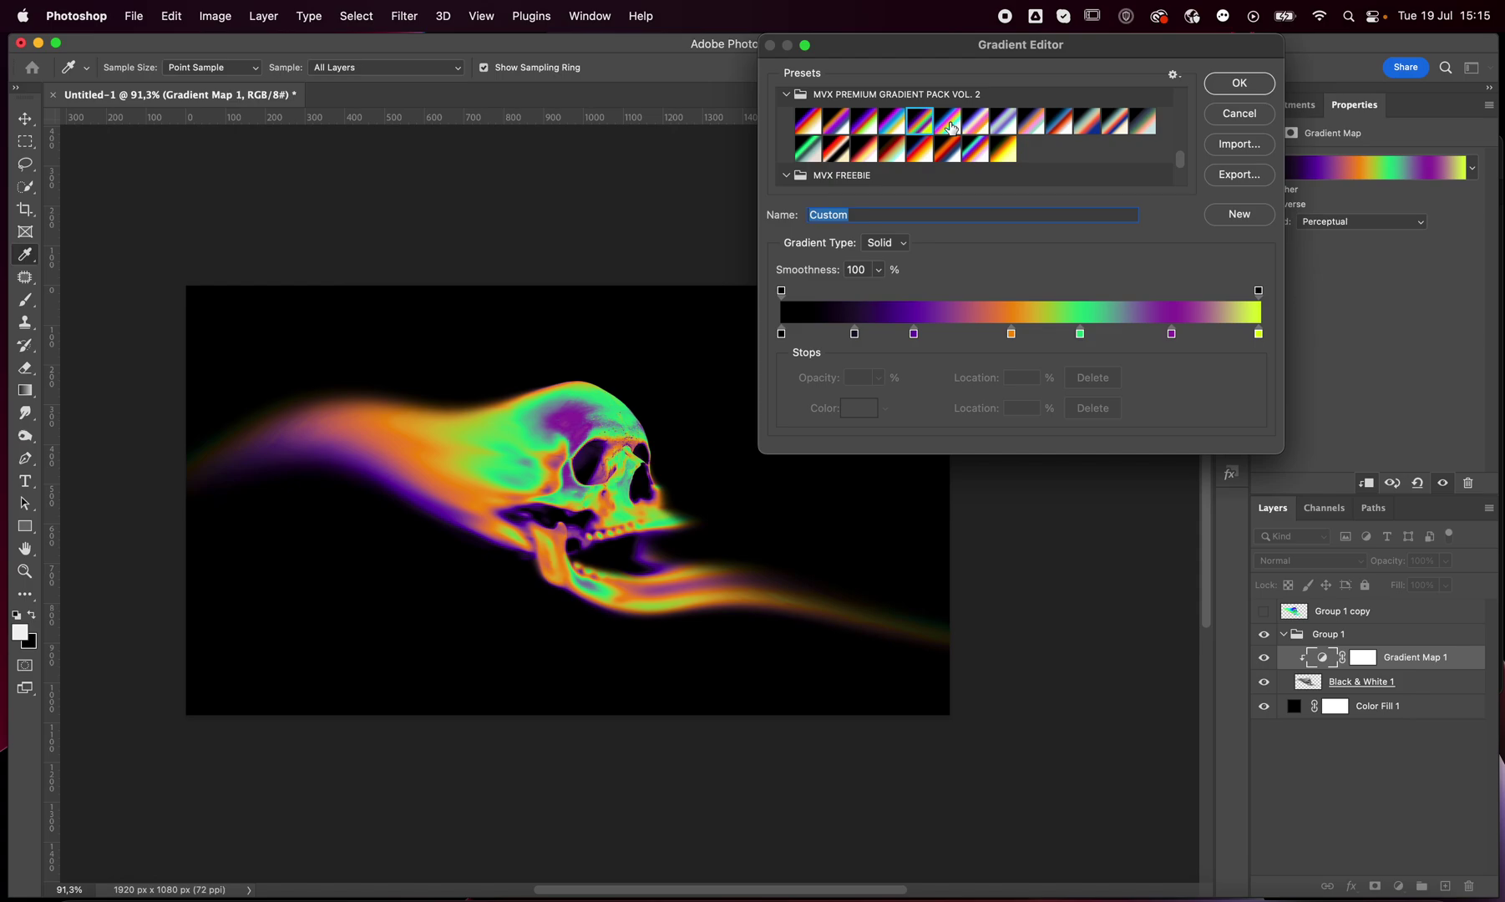
left_click(950, 124)
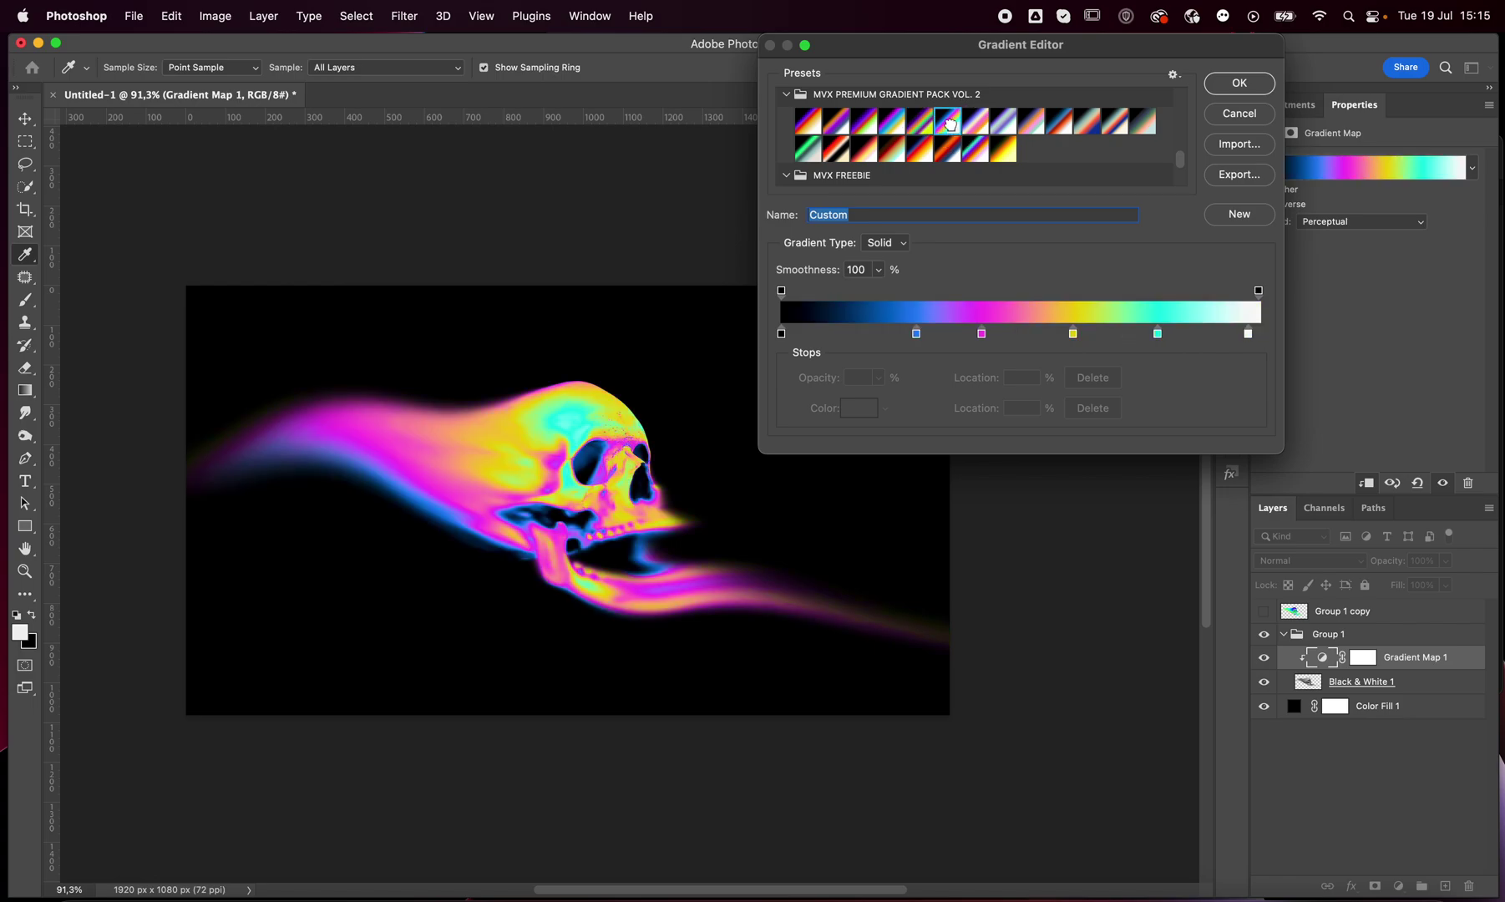
left_click(986, 131)
left_click(1011, 129)
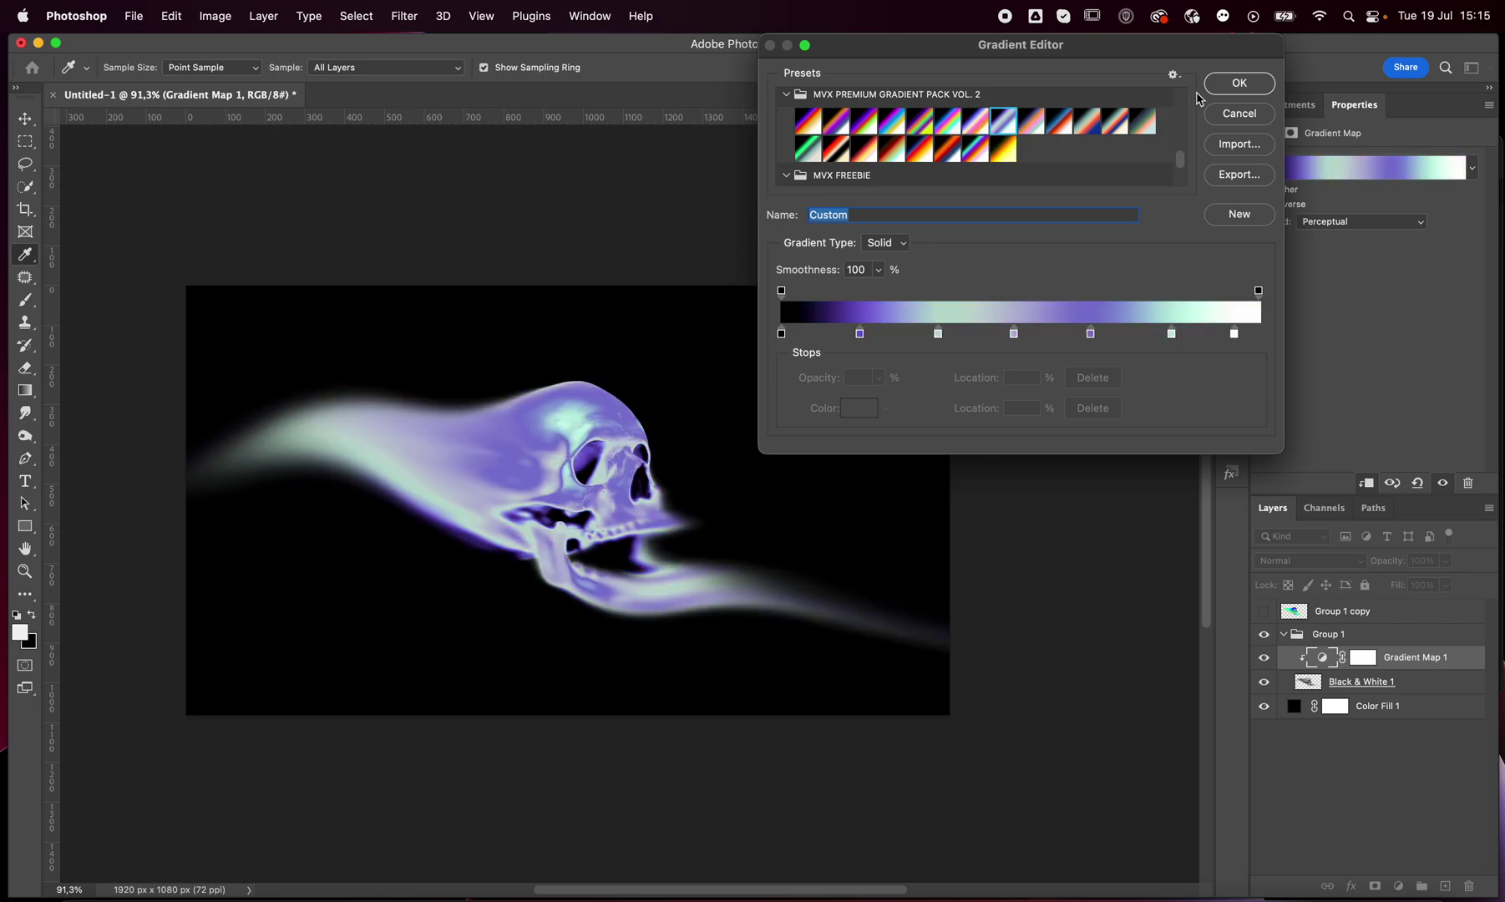